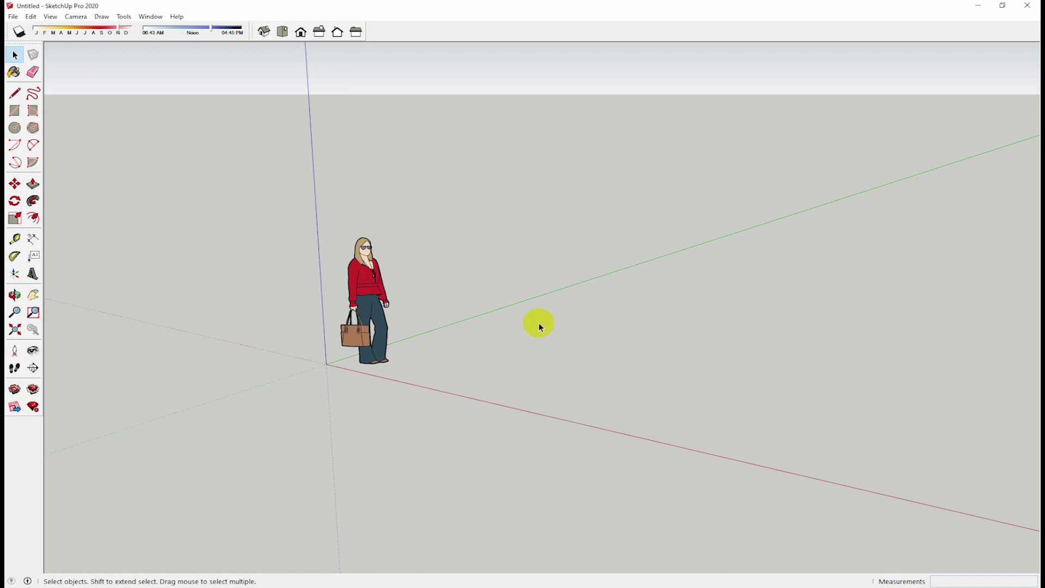
# - Delete the default person figure so only the axes remain
pyautogui.scroll(2, 485, 327)
pyautogui.click(334, 278)
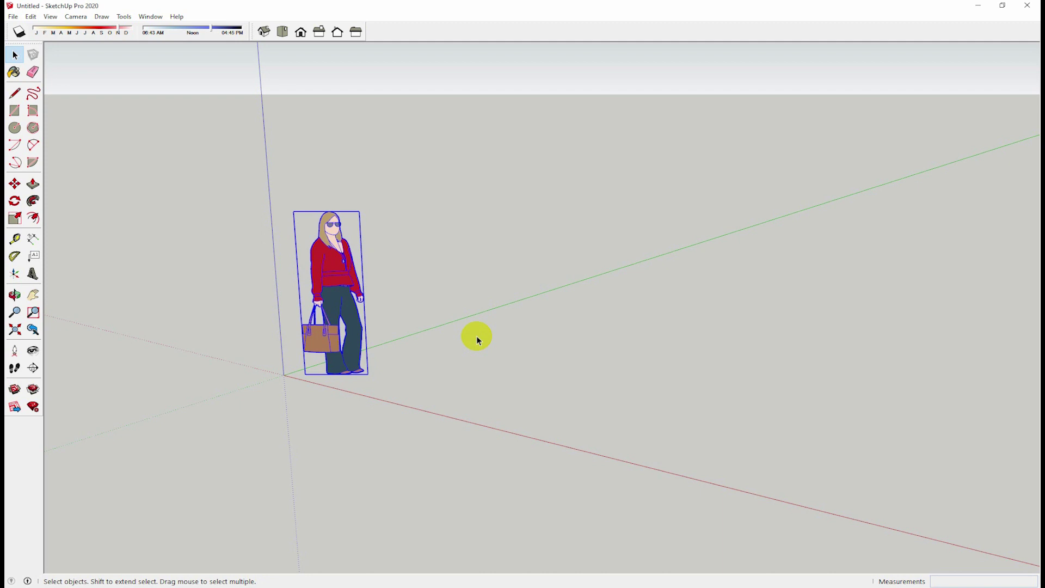
pyautogui.press('Delete')
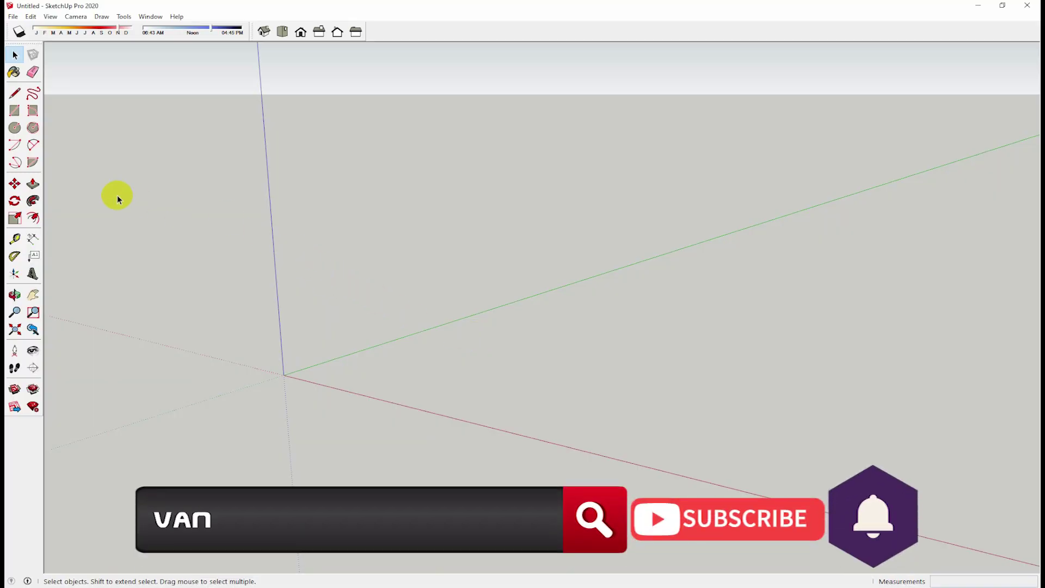
# - Draw a 10000 × 15000 mm rectangle on the ground for the slab
pyautogui.click(15, 111)
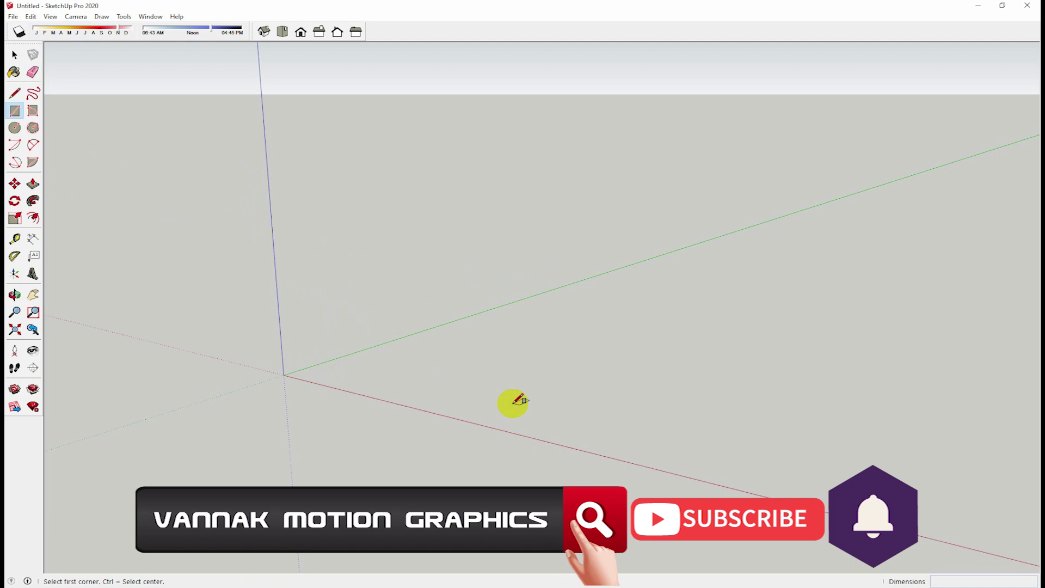
pyautogui.click(409, 395)
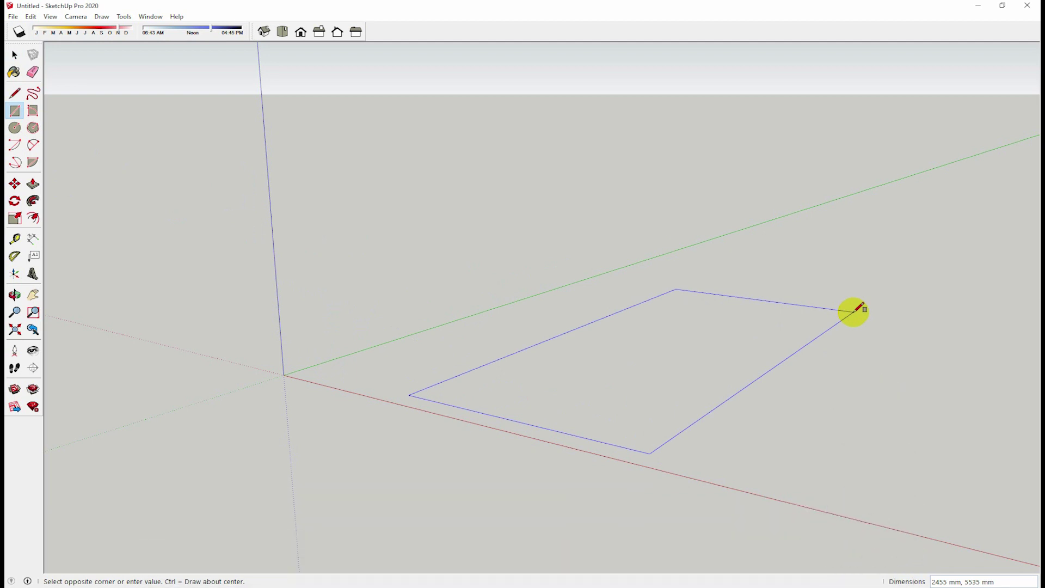
pyautogui.write('10')
pyautogui.write('0')
pyautogui.press('Return')
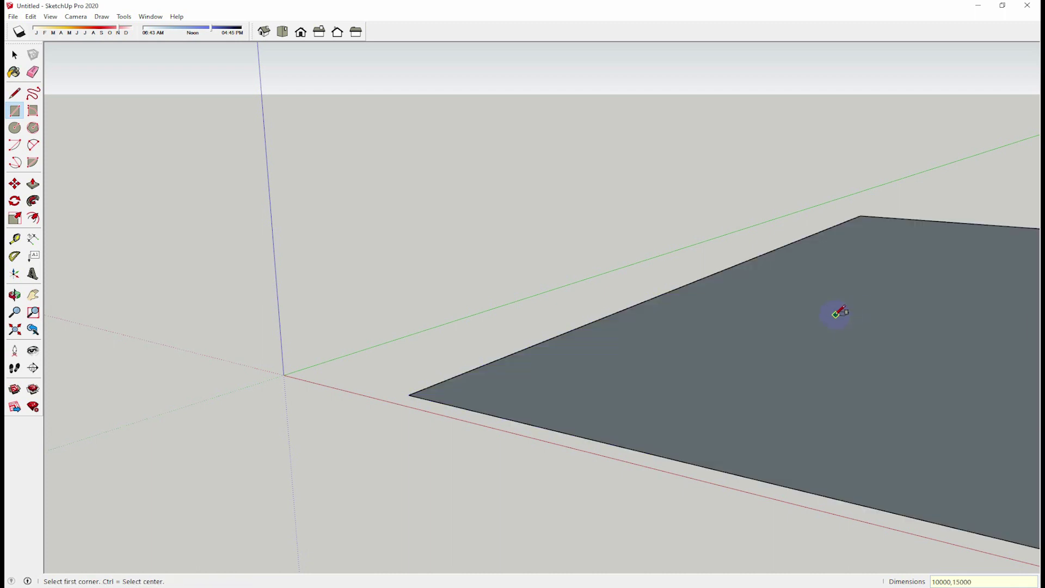
# - Select the slab face and make it a group
pyautogui.scroll(-3, 835, 308)
pyautogui.moveTo(891, 325)
pyautogui.keyDown('shift'); pyautogui.mouseDown(button='middle')
pyautogui.moveTo(541, 322)
pyautogui.moveTo(572, 455)
pyautogui.mouseUp(button='middle'); pyautogui.keyUp('shift')
pyautogui.click(15, 55)
pyautogui.click(550, 357)
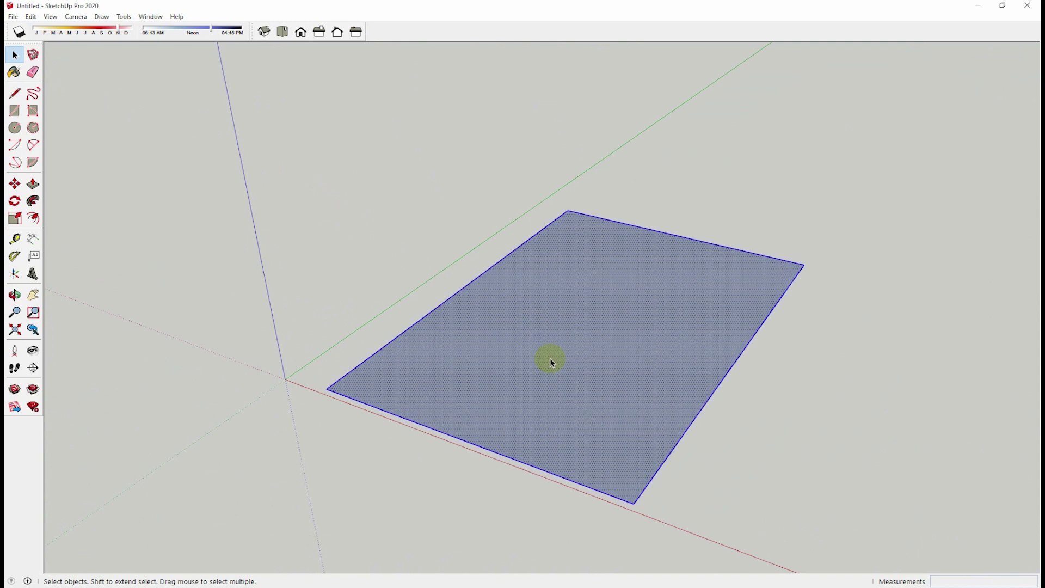
pyautogui.rightClick(550, 362)
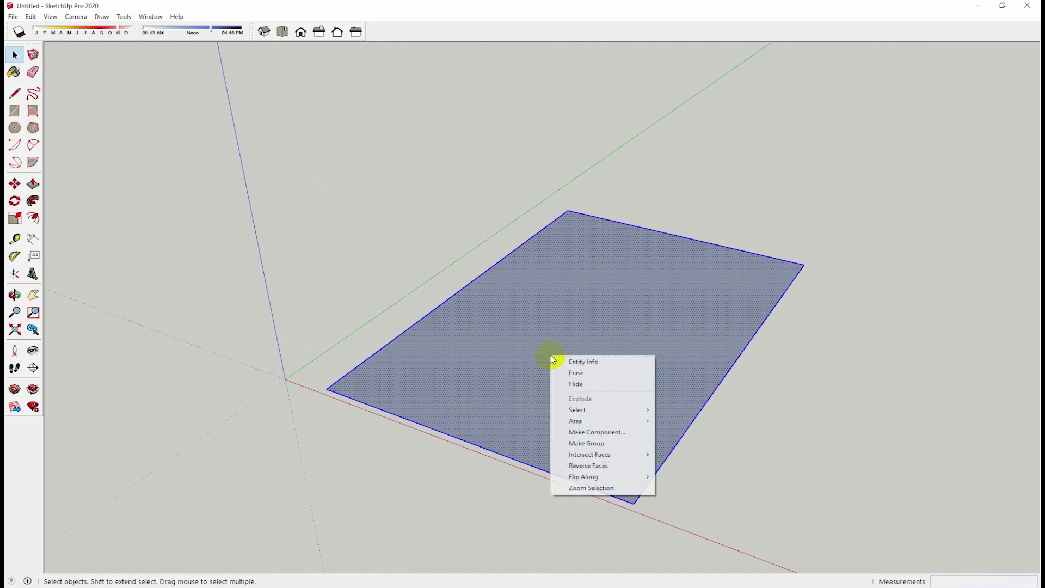
pyautogui.click(587, 443)
# - Draw a 150 × 150 mm square starting at the slab's near corner
pyautogui.moveTo(392, 455); pyautogui.dragTo(397, 424, button='middle')
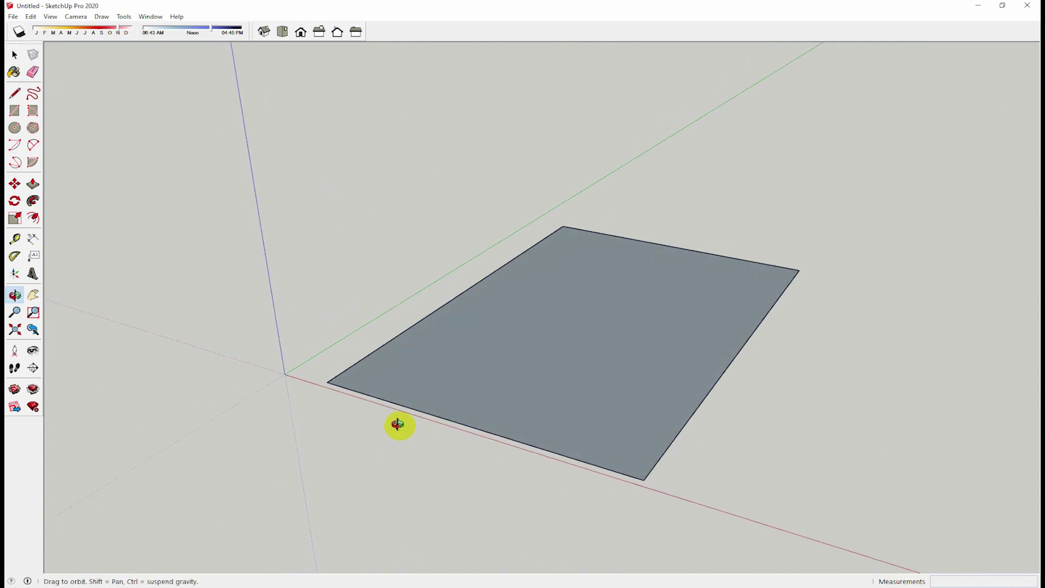
pyautogui.scroll(2, 331, 390)
pyautogui.scroll(2, 330, 390)
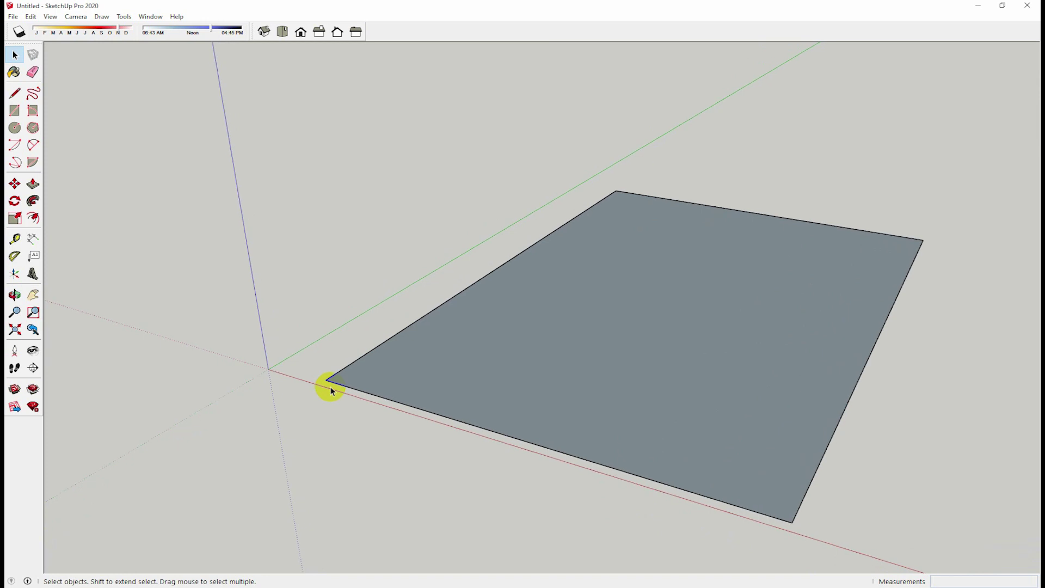
pyautogui.scroll(1, 330, 390)
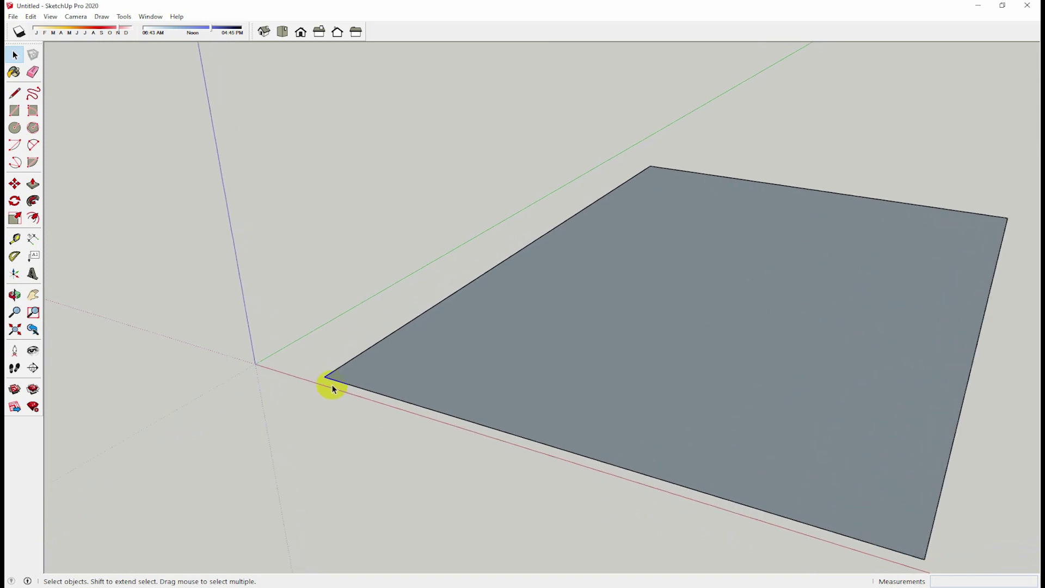
pyautogui.scroll(1, 337, 424)
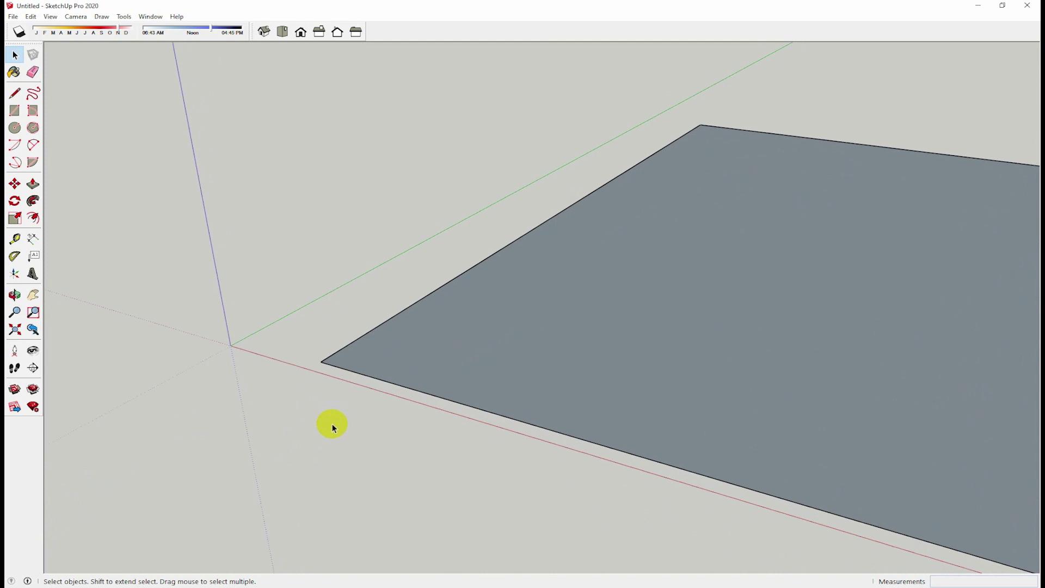
pyautogui.click(14, 111)
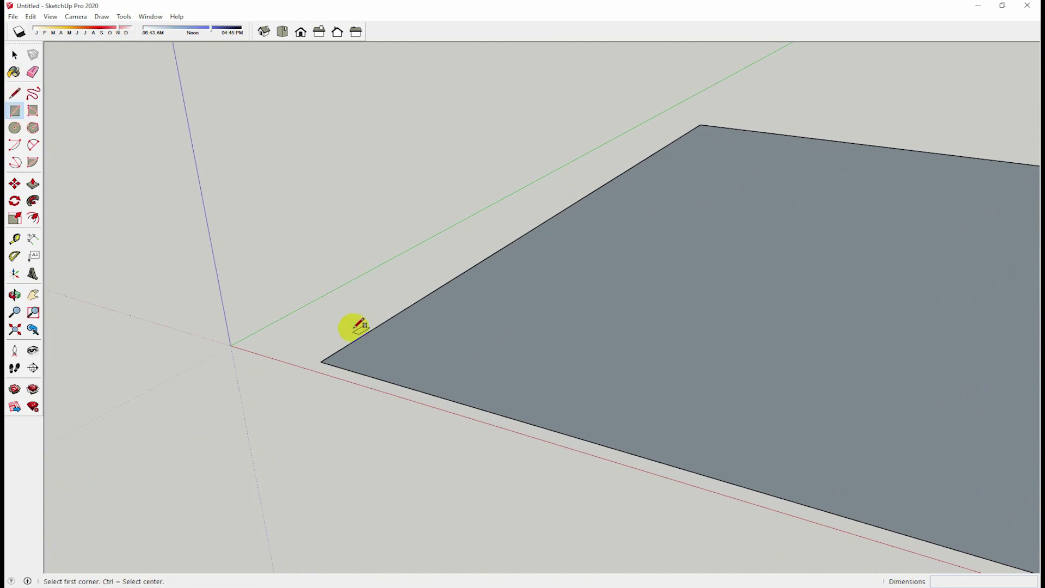
pyautogui.click(321, 361)
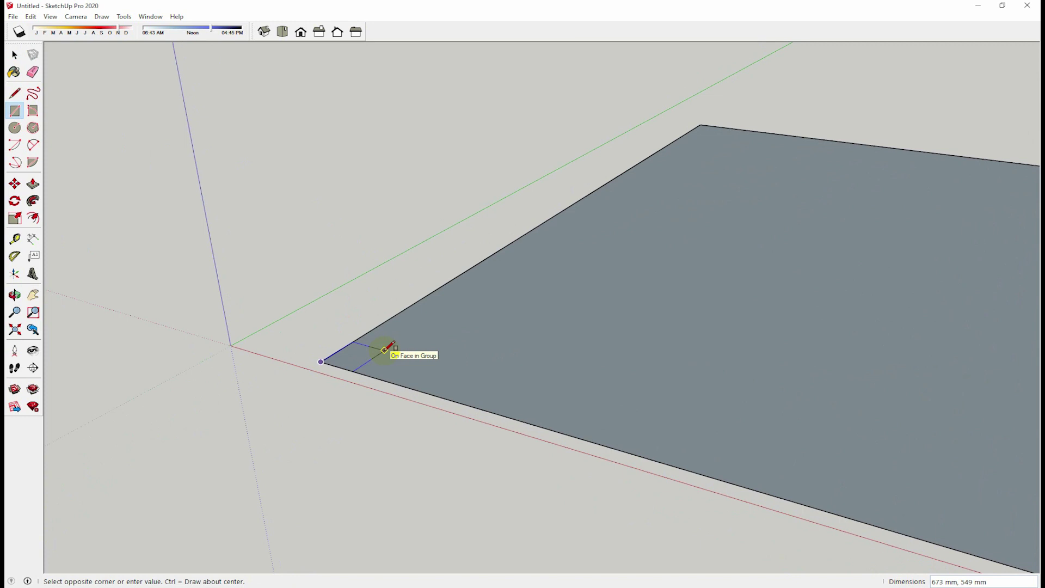
pyautogui.write('150,150')
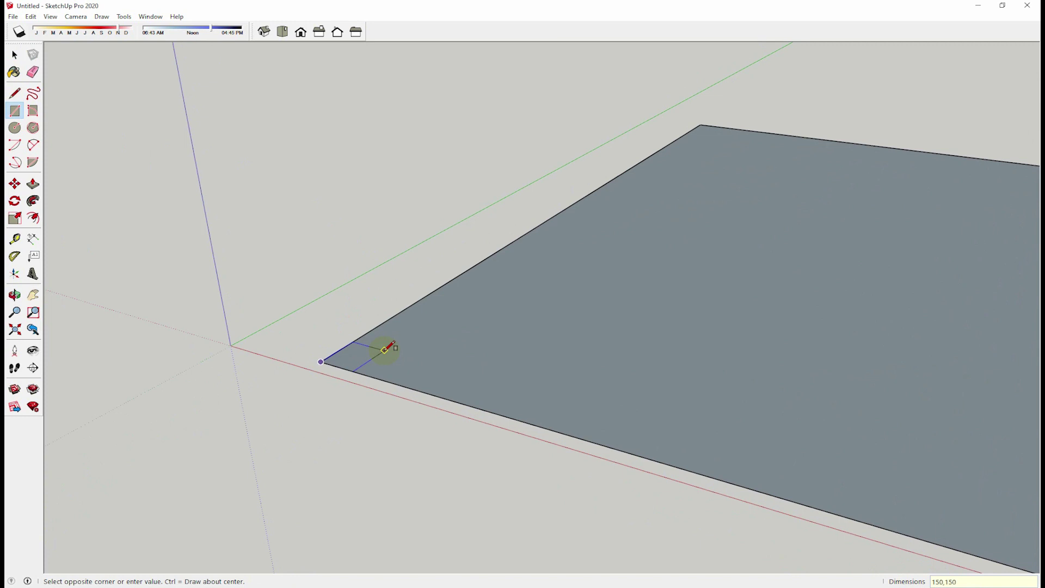
pyautogui.press('Return')
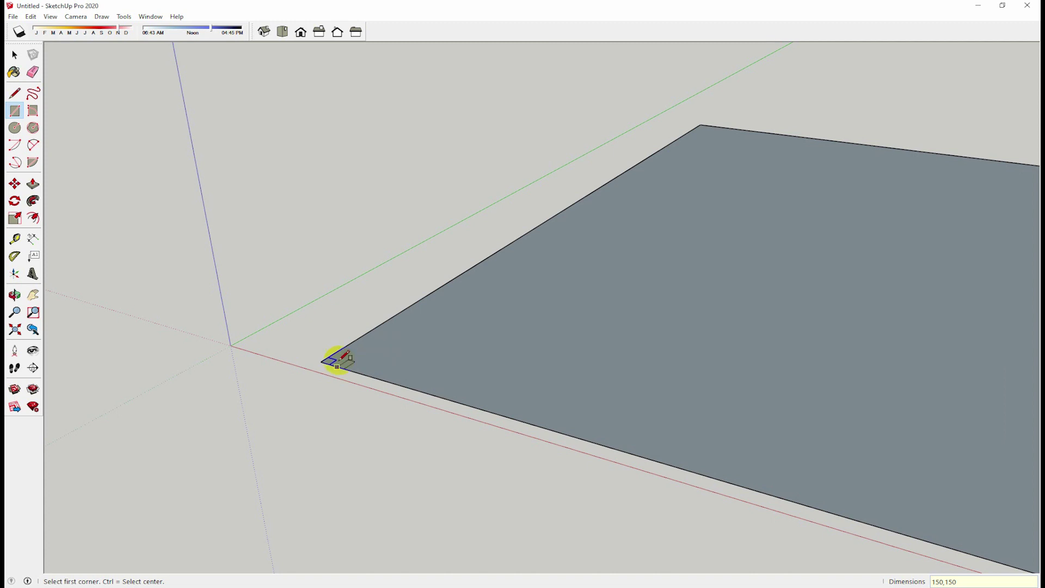
pyautogui.scroll(2, 318, 363)
pyautogui.scroll(1, 321, 362)
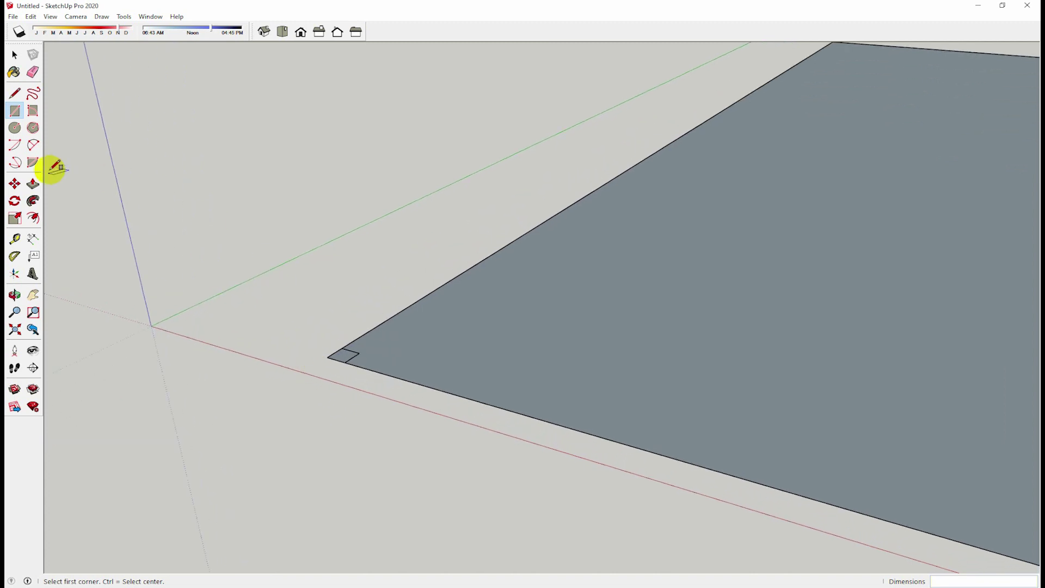
# - Push/Pull the small square up 1700 mm into a post
pyautogui.click(32, 184)
pyautogui.click(343, 356)
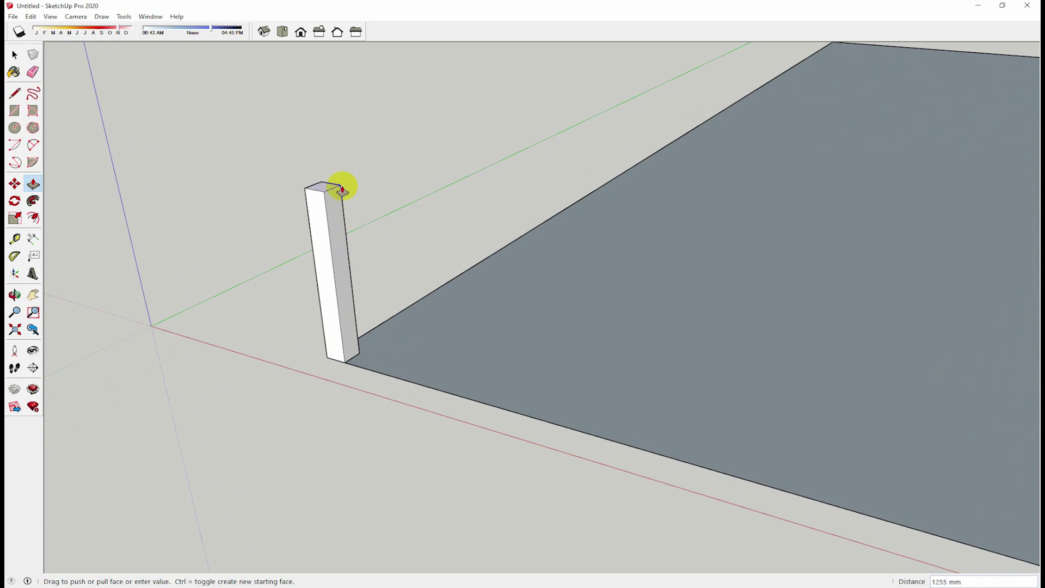
pyautogui.write('16')
pyautogui.press('Return')
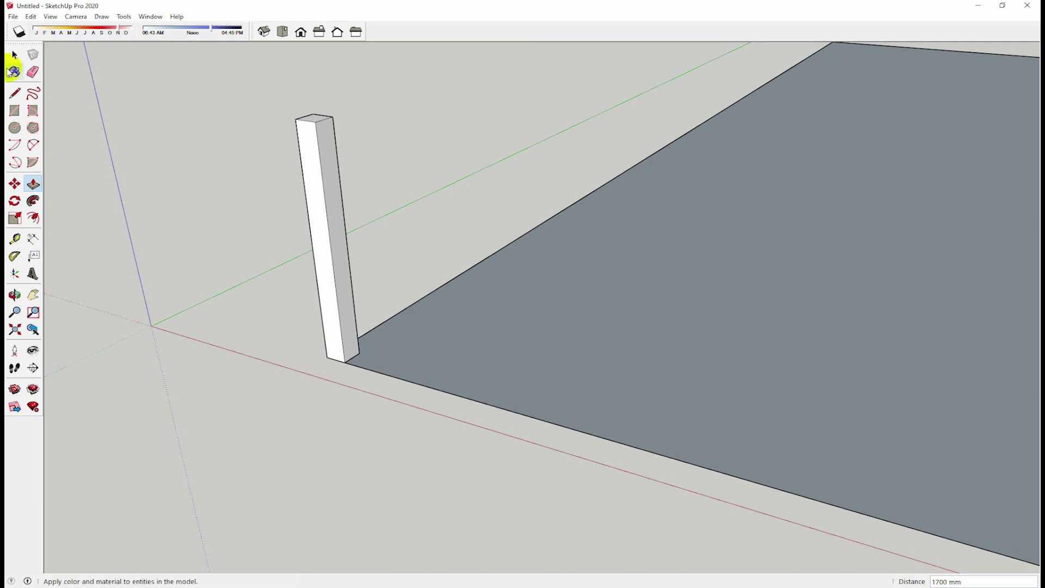
# - Zoom in on the post and select its top face
pyautogui.click(15, 55)
pyautogui.scroll(-2, 328, 150)
pyautogui.moveTo(328, 149); pyautogui.dragTo(333, 164, button='middle')
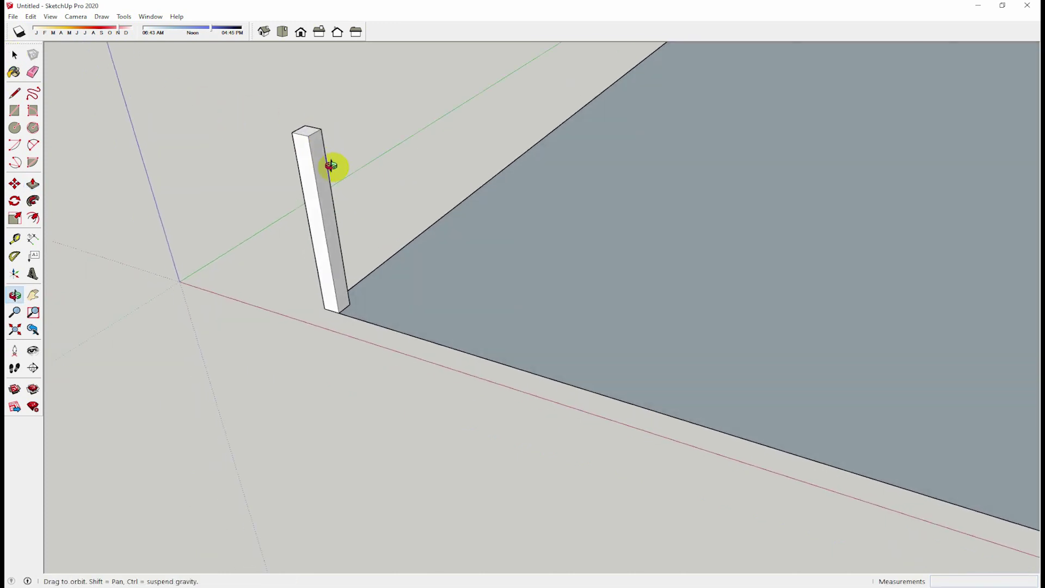
pyautogui.scroll(2, 287, 135)
pyautogui.scroll(3, 287, 135)
pyautogui.click(443, 202)
# - Offset the post's top face outward by 20 mm
pyautogui.click(33, 218)
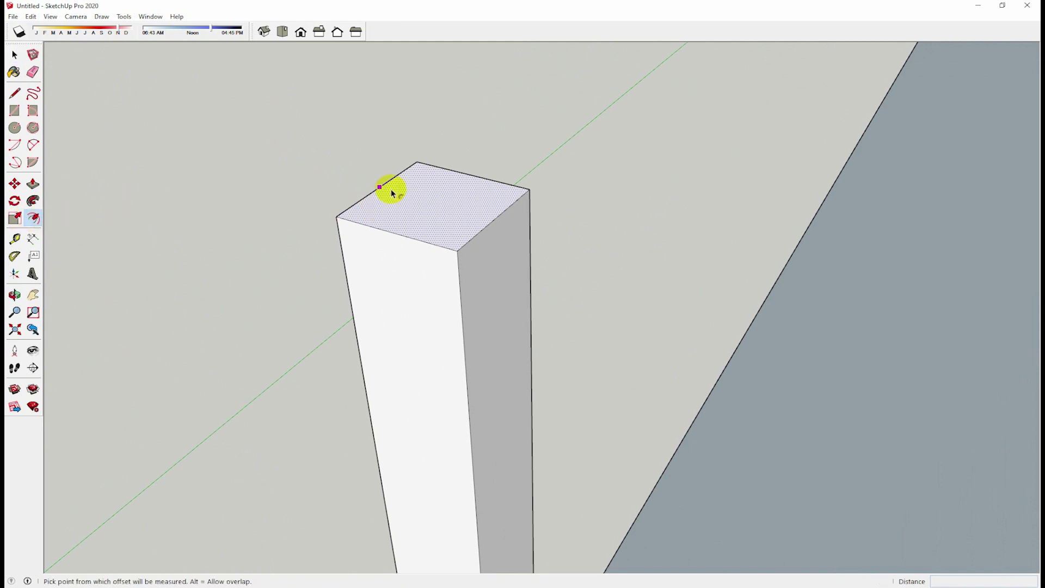
pyautogui.click(495, 218)
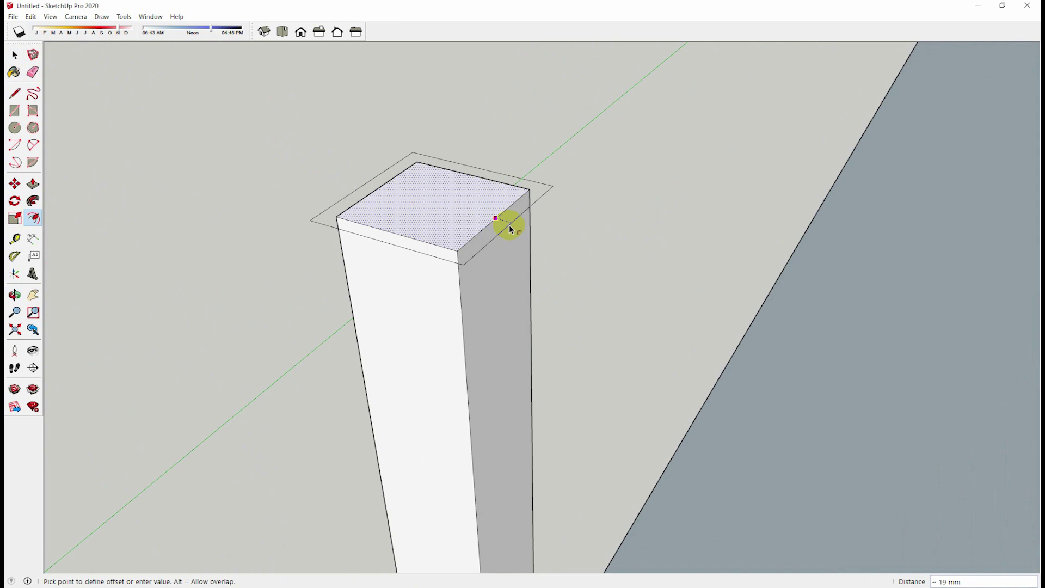
pyautogui.write('2')
pyautogui.press('Return')
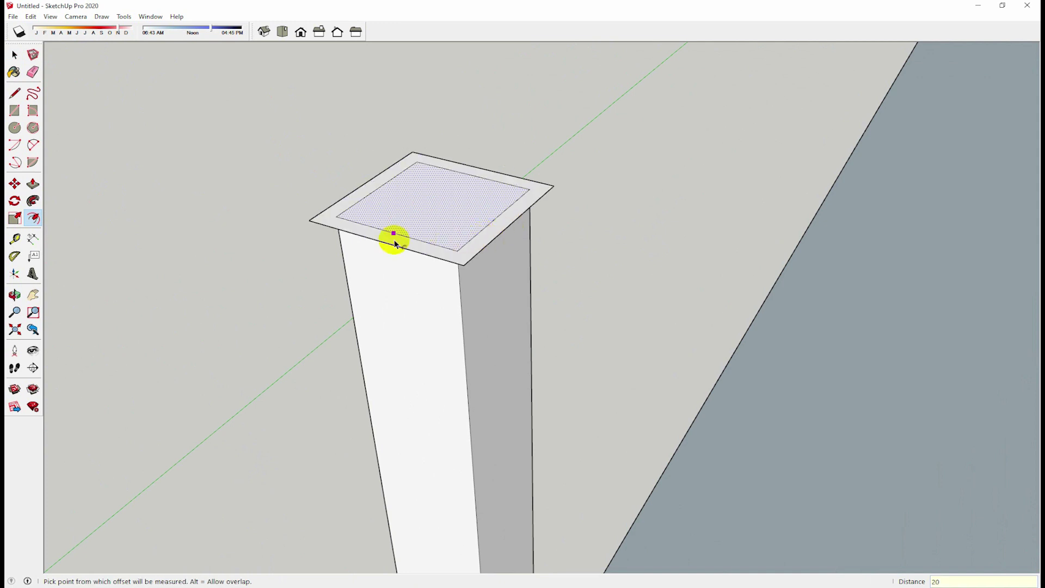
pyautogui.scroll(1, 378, 230)
pyautogui.scroll(1, 384, 231)
# - Raise the inner top 20 mm and pull the outer ledge flush to form the cap
pyautogui.click(32, 183)
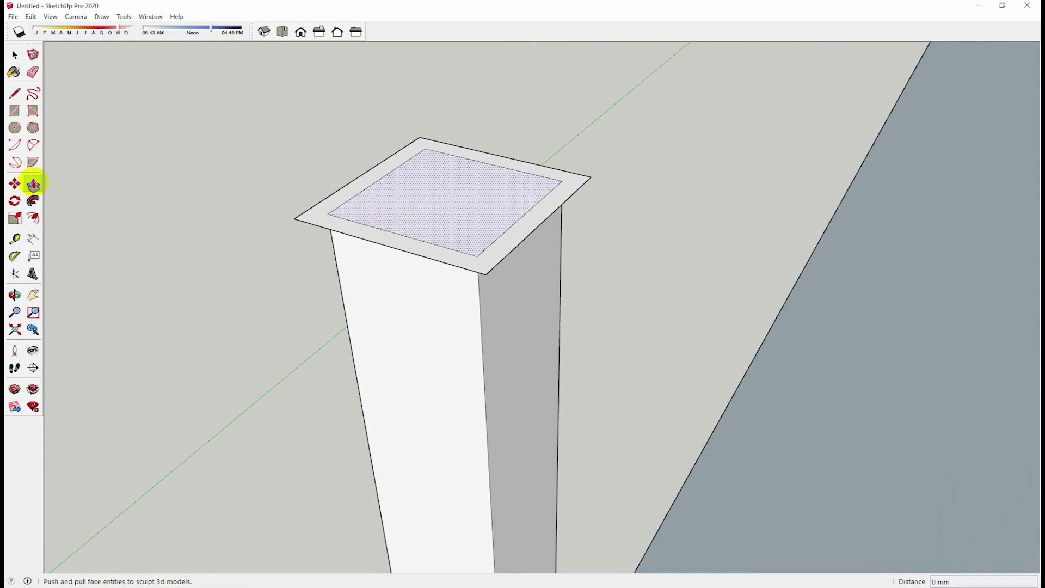
pyautogui.click(328, 225)
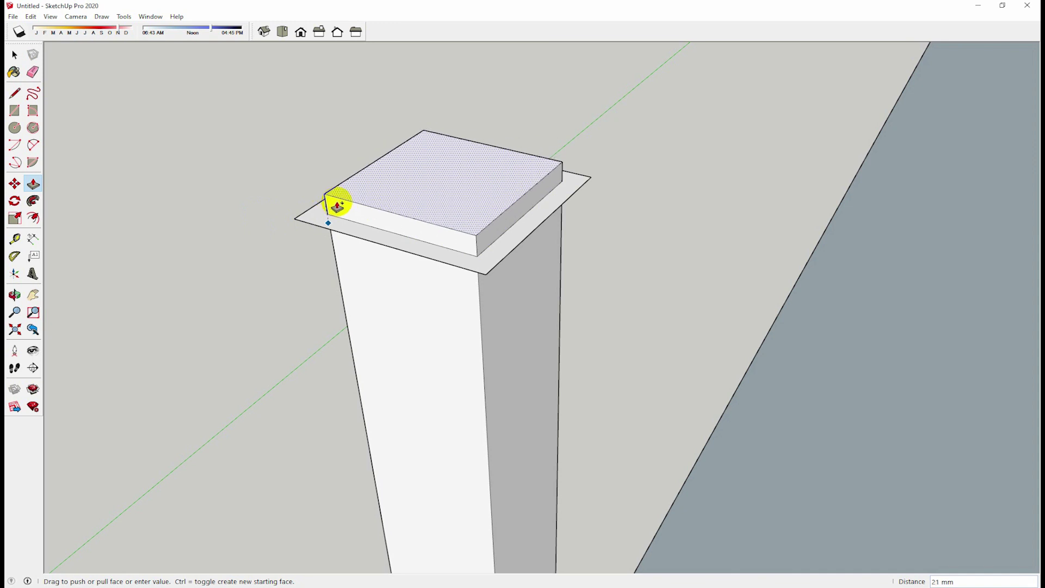
pyautogui.click(338, 206)
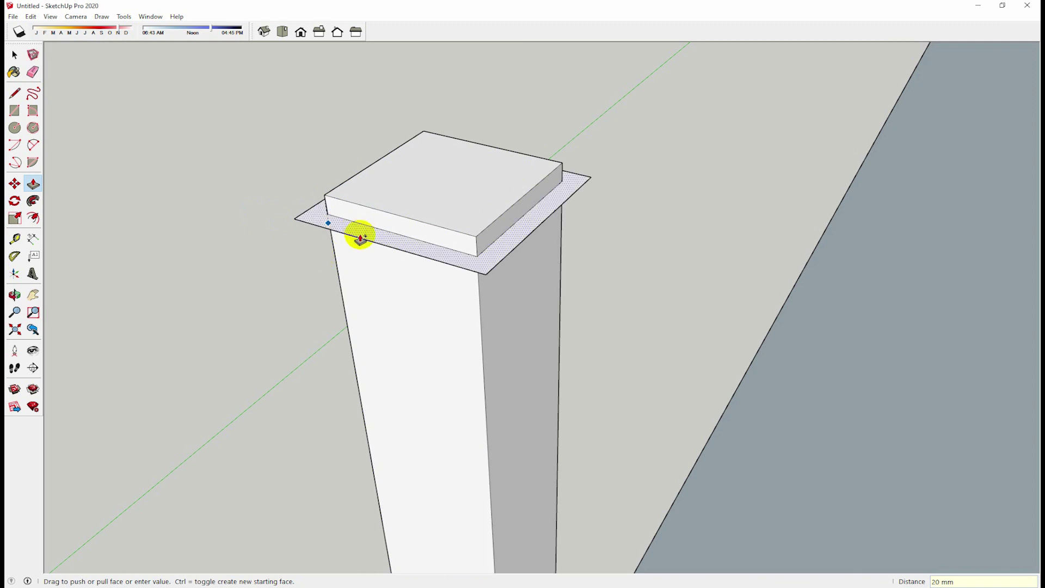
pyautogui.click(360, 238)
pyautogui.click(473, 234)
pyautogui.moveTo(308, 329)
pyautogui.mouseDown(button='middle')
pyautogui.moveTo(292, 238)
pyautogui.moveTo(373, 236)
pyautogui.moveTo(348, 282)
pyautogui.moveTo(369, 325)
pyautogui.mouseUp(button='middle')
# - Draw a small vertical rectangle standing on the edge of the post cap
pyautogui.scroll(-5, 293, 372)
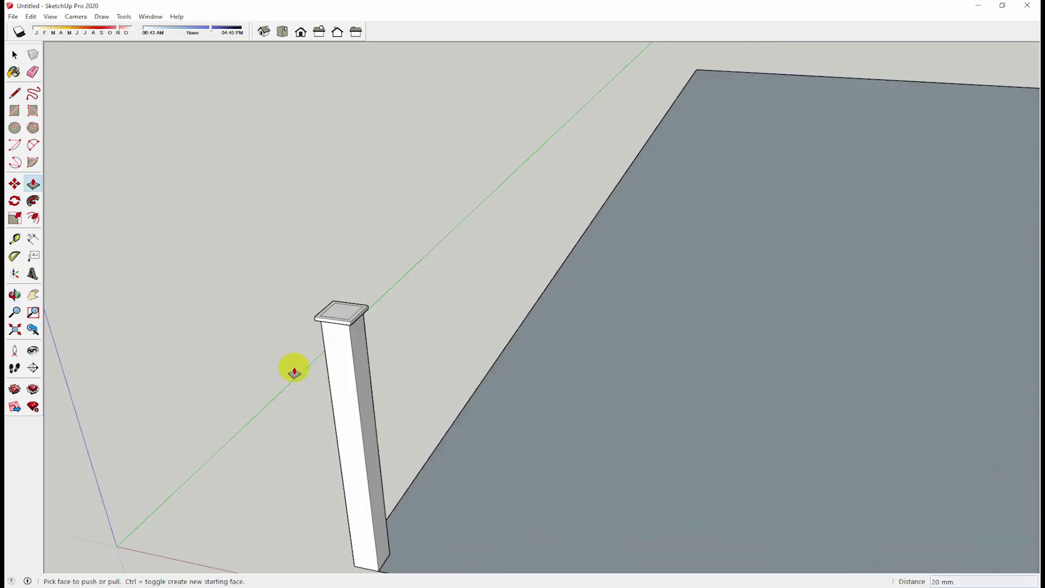
pyautogui.scroll(-2, 301, 427)
pyautogui.scroll(1, 305, 411)
pyautogui.scroll(3, 305, 226)
pyautogui.scroll(5, 328, 315)
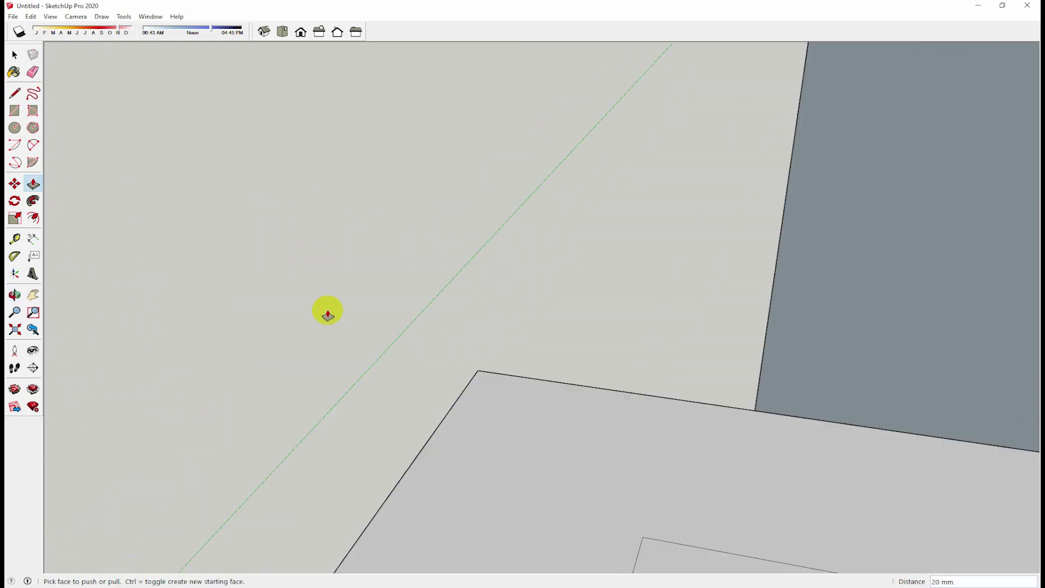
pyautogui.scroll(-3, 328, 315)
pyautogui.scroll(1, 335, 381)
pyautogui.scroll(2, 340, 343)
pyautogui.scroll(2, 310, 318)
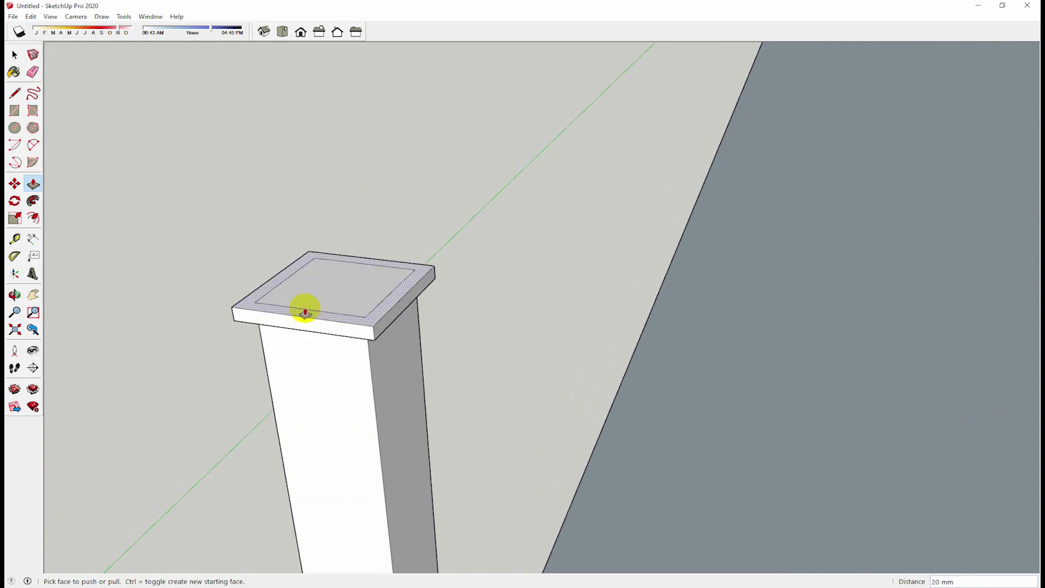
pyautogui.scroll(2, 305, 313)
pyautogui.scroll(1, 252, 294)
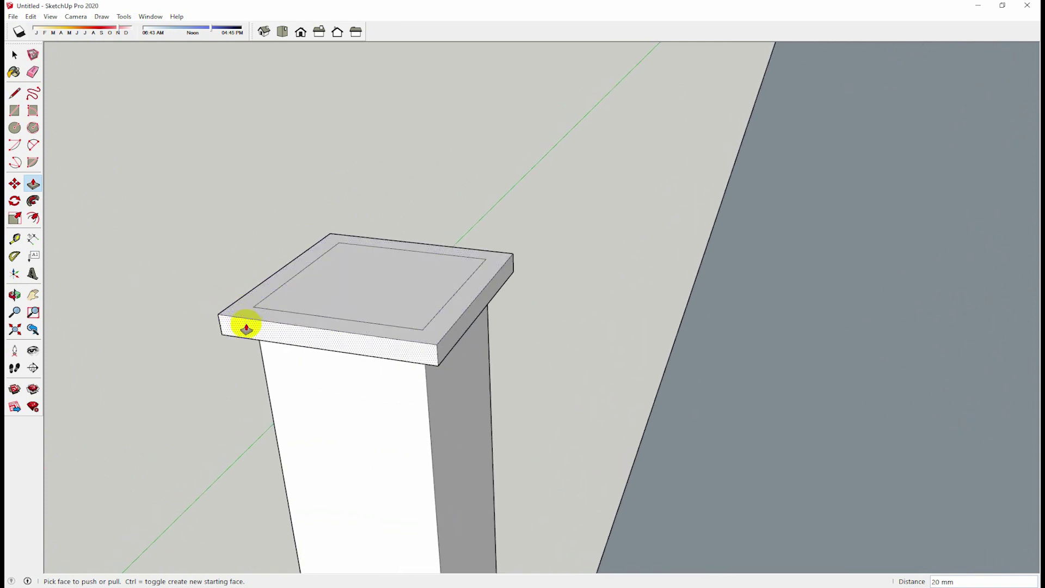
pyautogui.scroll(2, 234, 321)
pyautogui.scroll(1, 259, 334)
pyautogui.scroll(2, 293, 318)
pyautogui.scroll(1, 282, 328)
pyautogui.moveTo(282, 329)
pyautogui.mouseDown(button='middle')
pyautogui.moveTo(315, 338)
pyautogui.moveTo(322, 327)
pyautogui.mouseUp(button='middle')
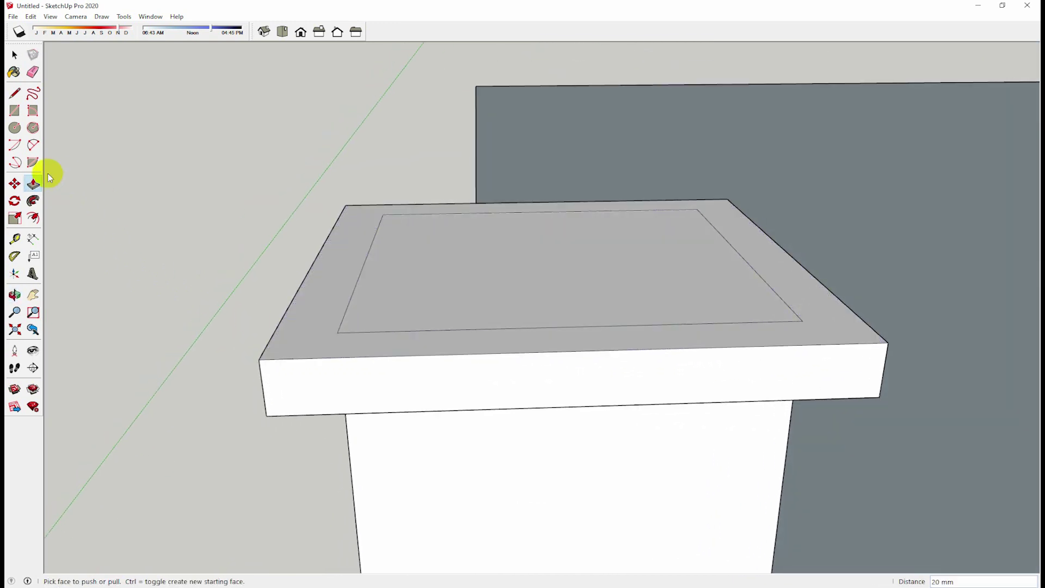
pyautogui.click(14, 111)
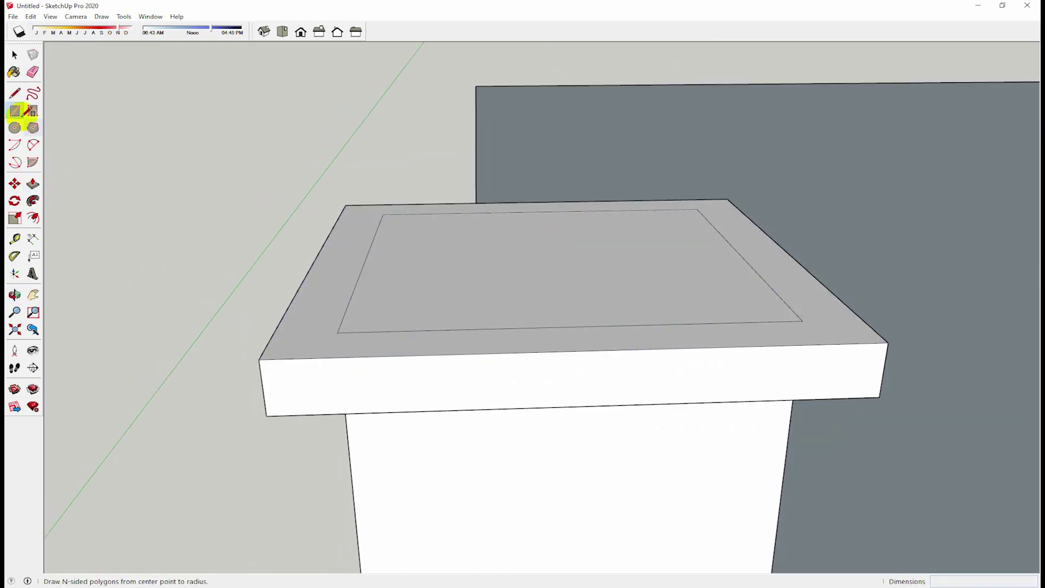
pyautogui.click(334, 330)
pyautogui.moveTo(299, 322); pyautogui.dragTo(309, 231, button='middle')
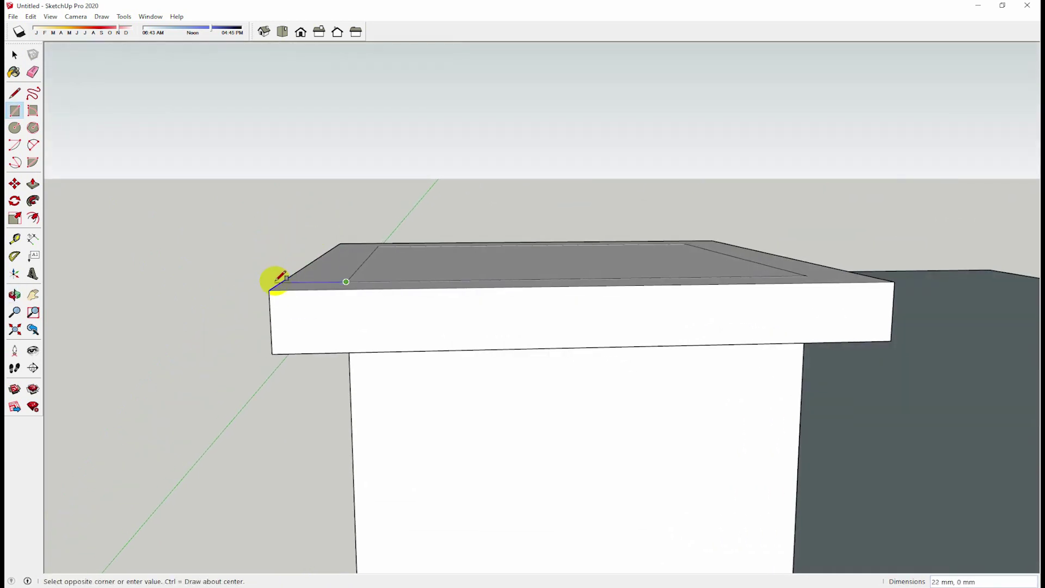
pyautogui.click(280, 229)
# - Split the rectangle with a diagonal line between opposite corners
pyautogui.moveTo(306, 294); pyautogui.dragTo(320, 390, button='middle')
pyautogui.scroll(5, 270, 333)
pyautogui.scroll(-5, 270, 333)
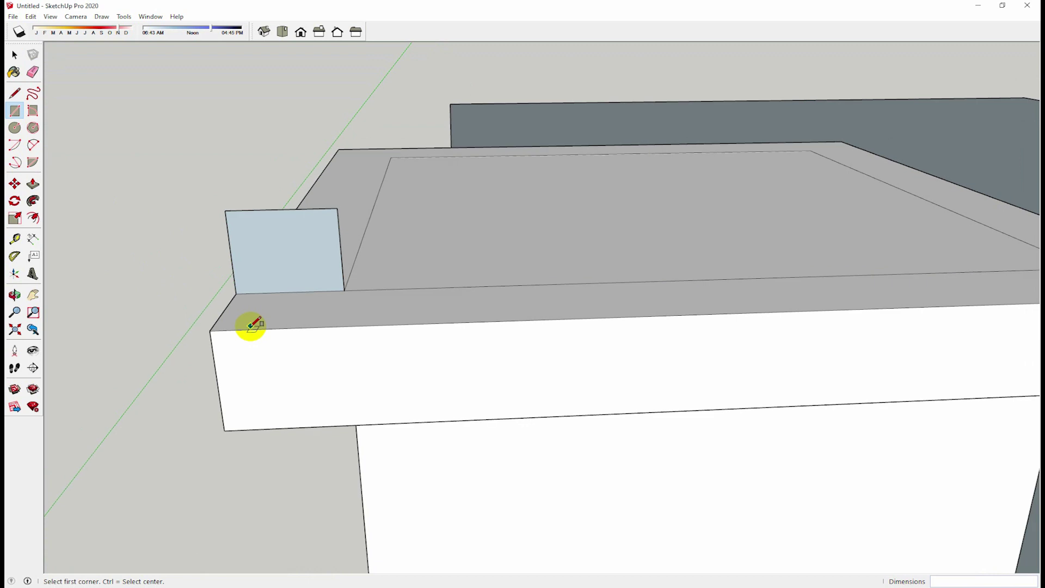
pyautogui.click(14, 93)
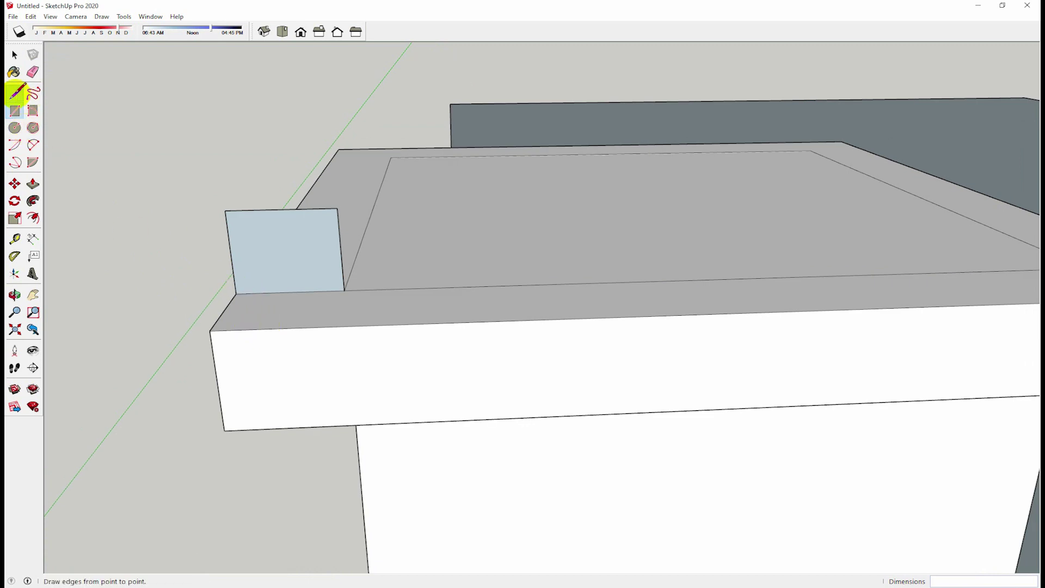
pyautogui.click(236, 294)
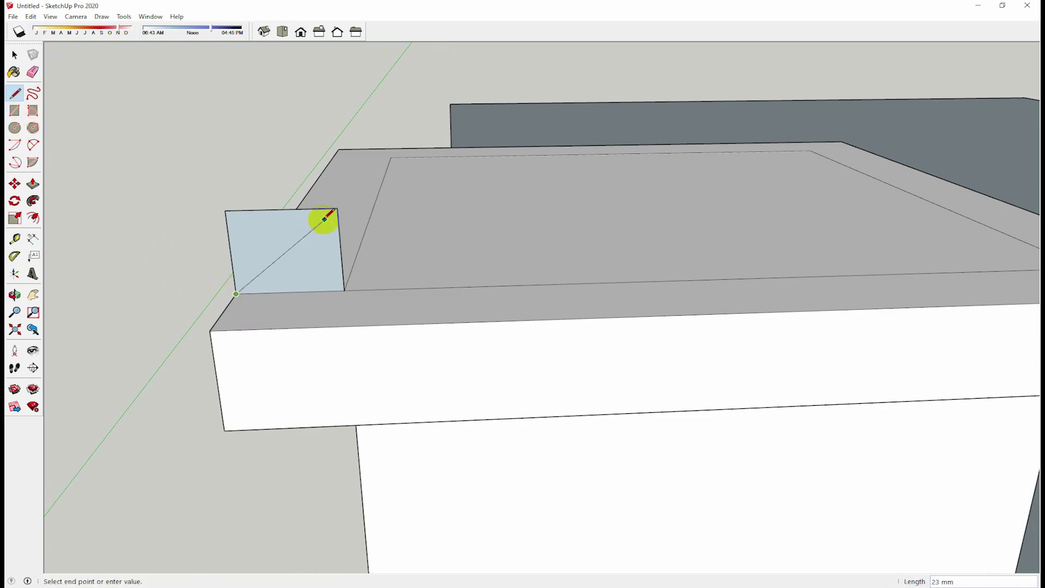
pyautogui.click(337, 209)
# - Erase two rectangle edges to leave a triangle, then select the cap's top face
pyautogui.click(33, 72)
pyautogui.moveTo(225, 226); pyautogui.dragTo(245, 206)
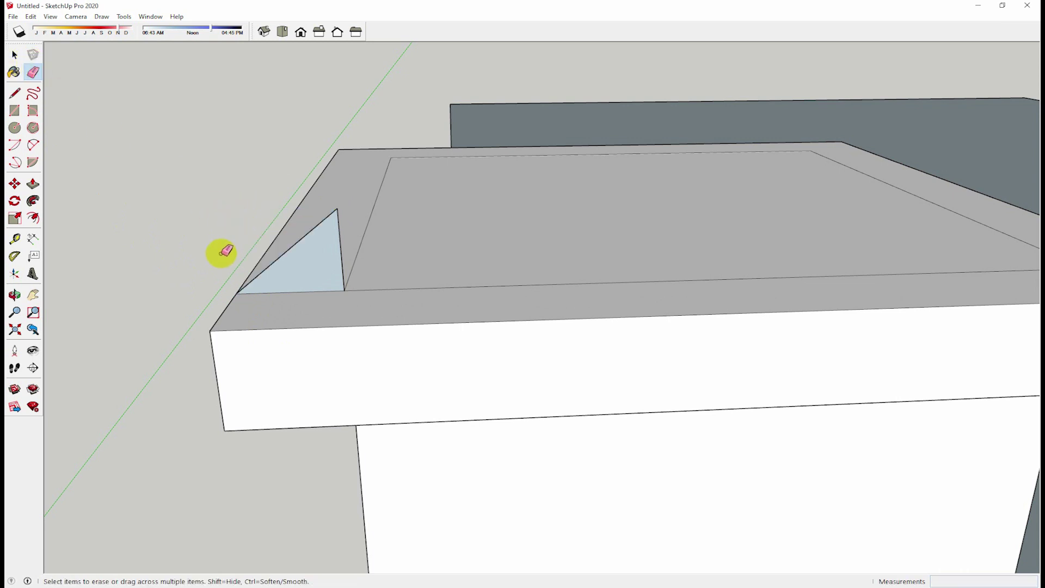
pyautogui.scroll(-5, 218, 261)
pyautogui.scroll(1, 224, 262)
pyautogui.scroll(1, 226, 253)
pyautogui.scroll(3, 207, 249)
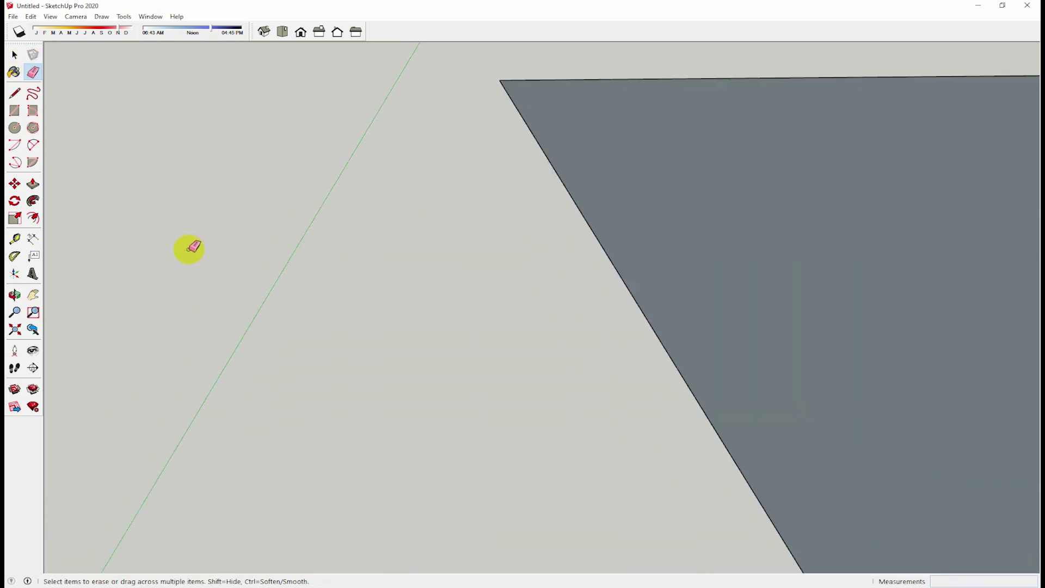
pyautogui.scroll(-4, 180, 256)
pyautogui.scroll(-1, 173, 270)
pyautogui.scroll(1, 188, 278)
pyautogui.scroll(1, 180, 261)
pyautogui.click(14, 55)
pyautogui.click(200, 272)
# - Sweep the triangle profile around the cap's top rim with Follow Me
pyautogui.scroll(3, 201, 275)
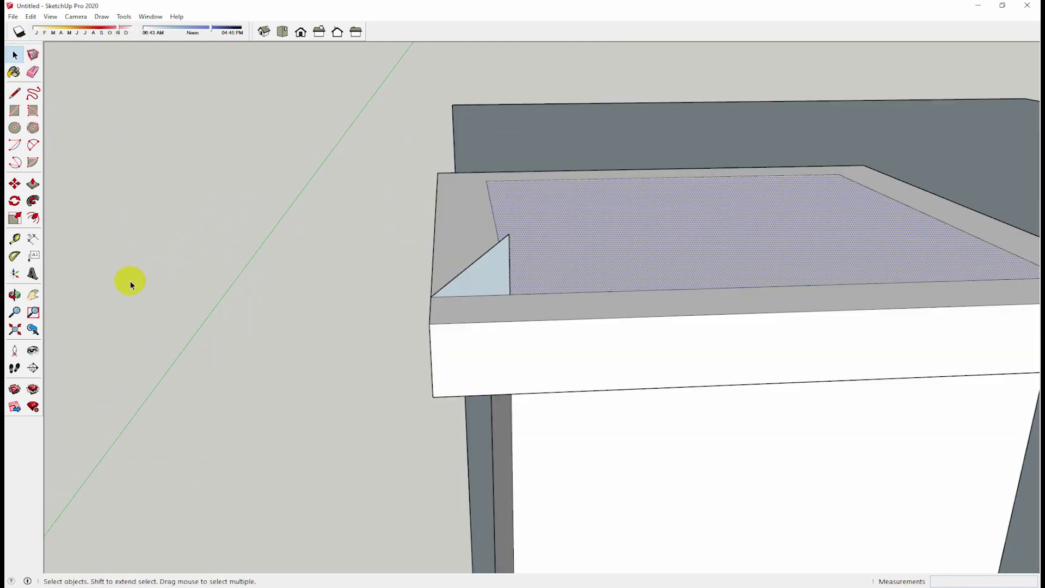
pyautogui.click(474, 276)
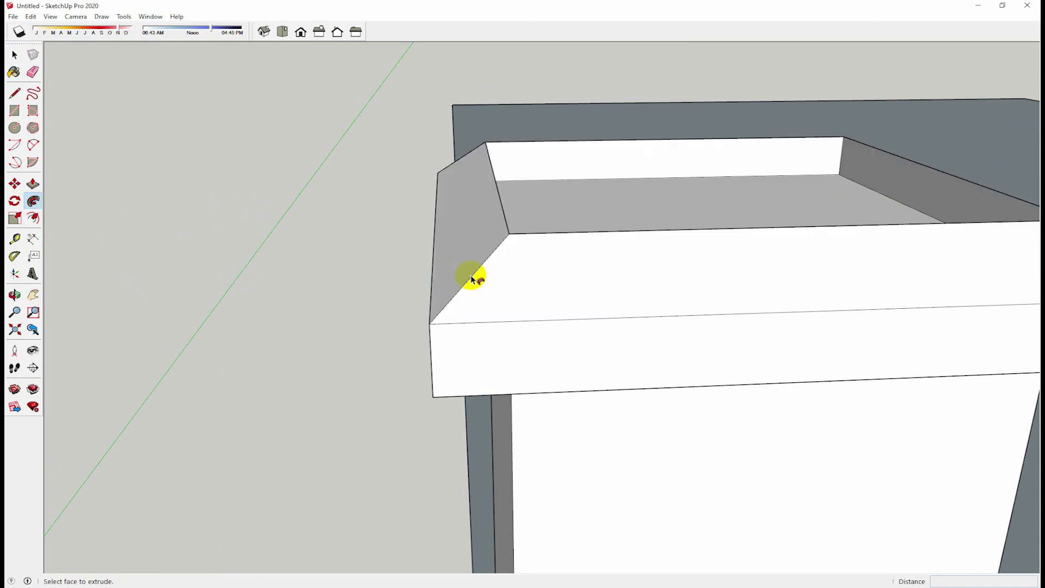
pyautogui.scroll(-5, 373, 295)
pyautogui.scroll(-1, 338, 317)
pyautogui.scroll(2, 440, 330)
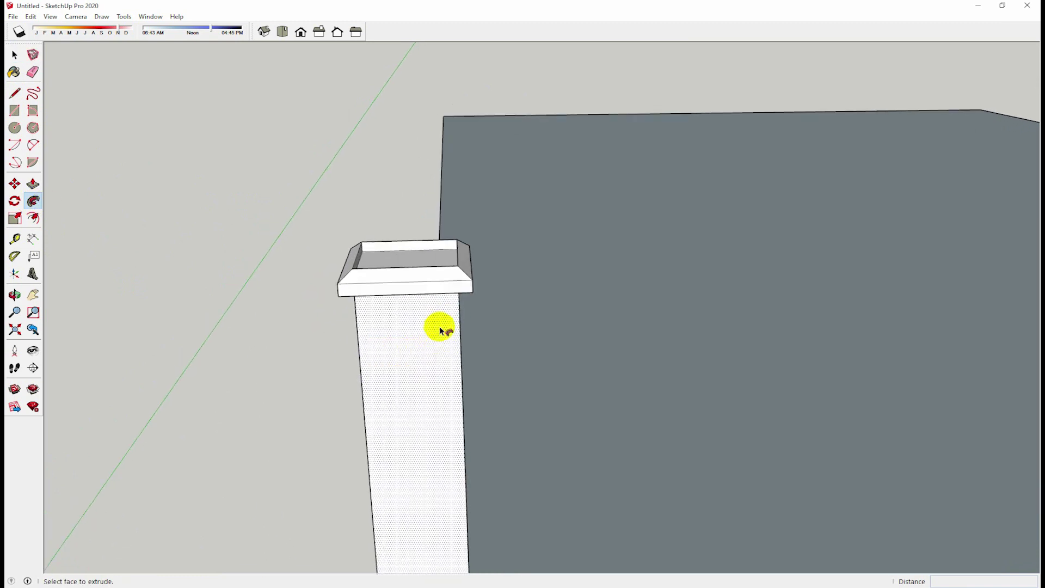
pyautogui.scroll(1, 433, 328)
# - Close the cap top with a 150 × 150 rectangle face
pyautogui.click(13, 111)
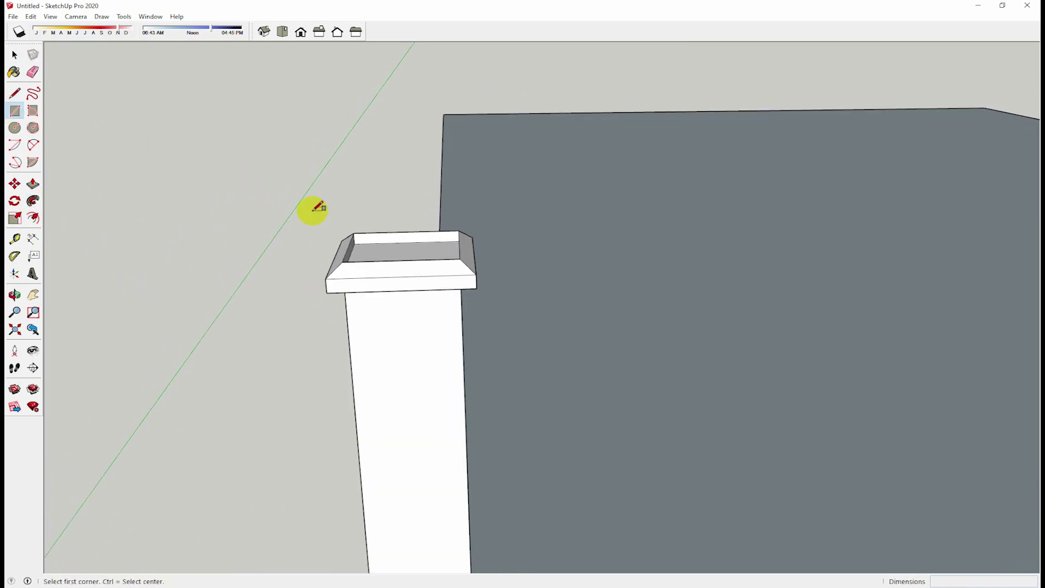
pyautogui.click(353, 233)
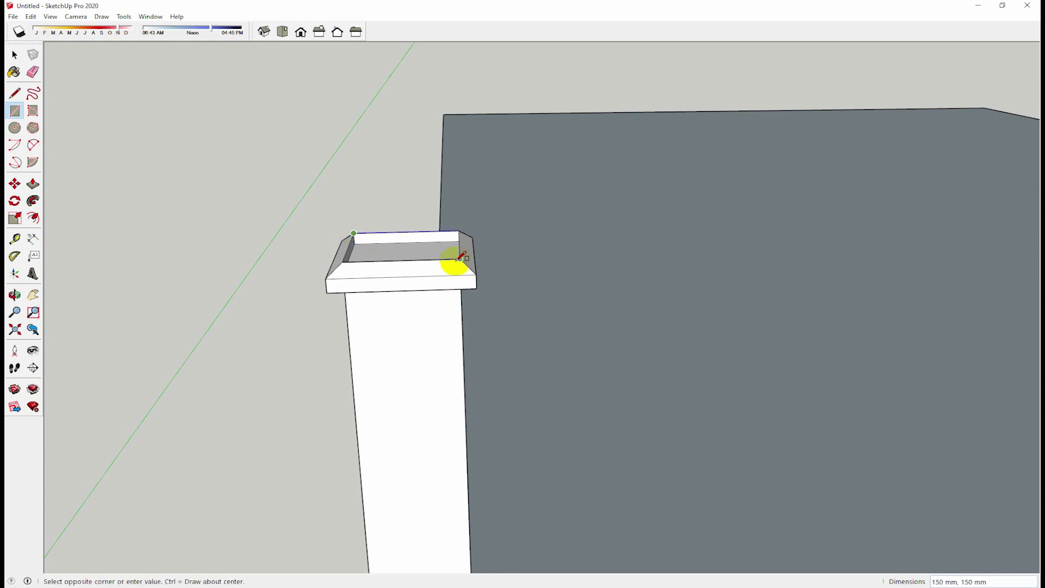
pyautogui.click(457, 254)
pyautogui.click(15, 93)
# - Triple-click the whole capped post and make it a group
pyautogui.click(14, 54)
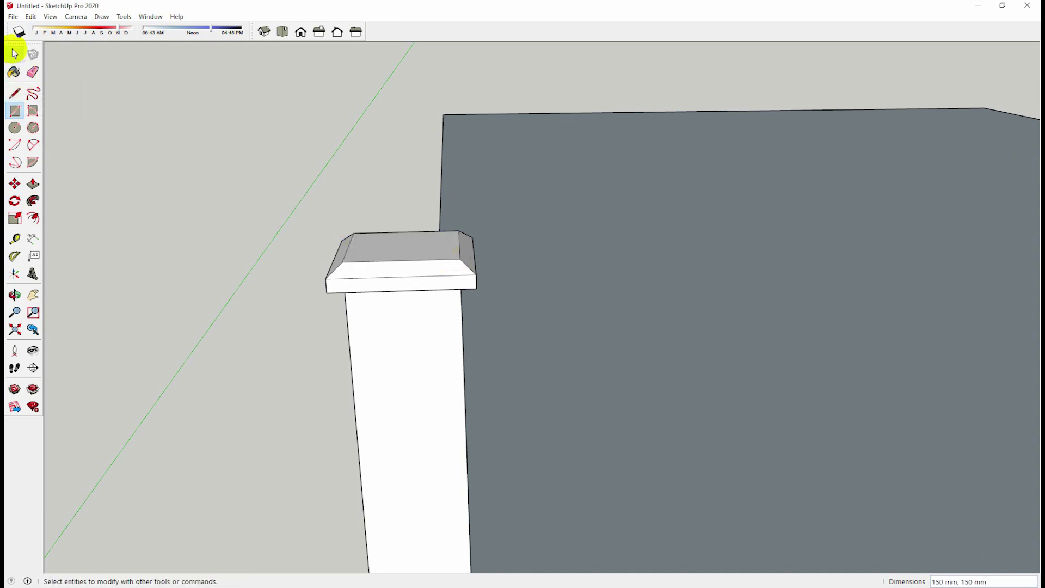
pyautogui.scroll(-2, 237, 374)
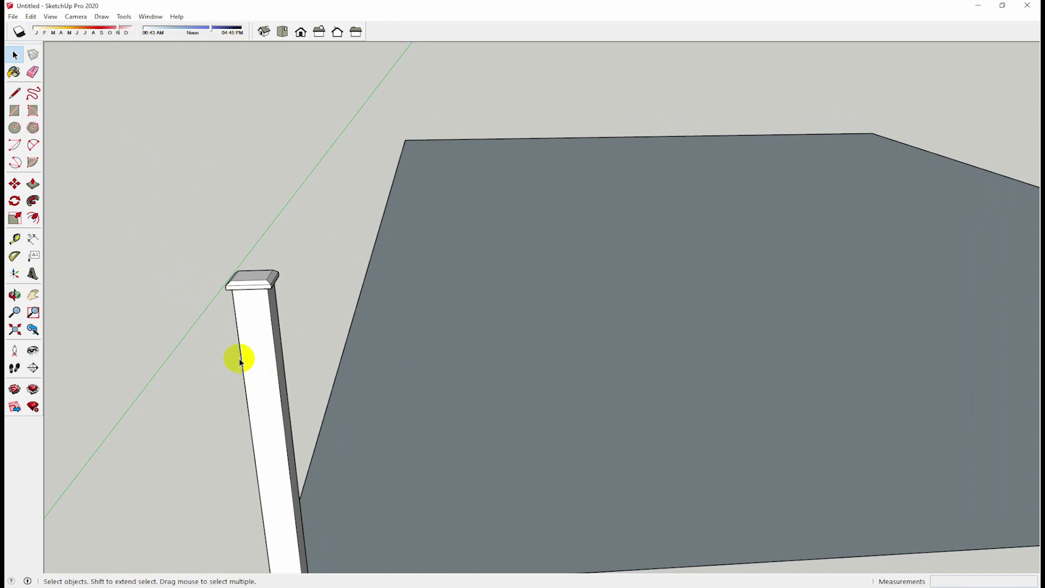
pyautogui.scroll(-4, 254, 453)
pyautogui.moveTo(254, 452)
pyautogui.mouseDown(button='middle')
pyautogui.moveTo(176, 443)
pyautogui.moveTo(215, 376)
pyautogui.mouseUp(button='middle')
pyautogui.scroll(3, 216, 377)
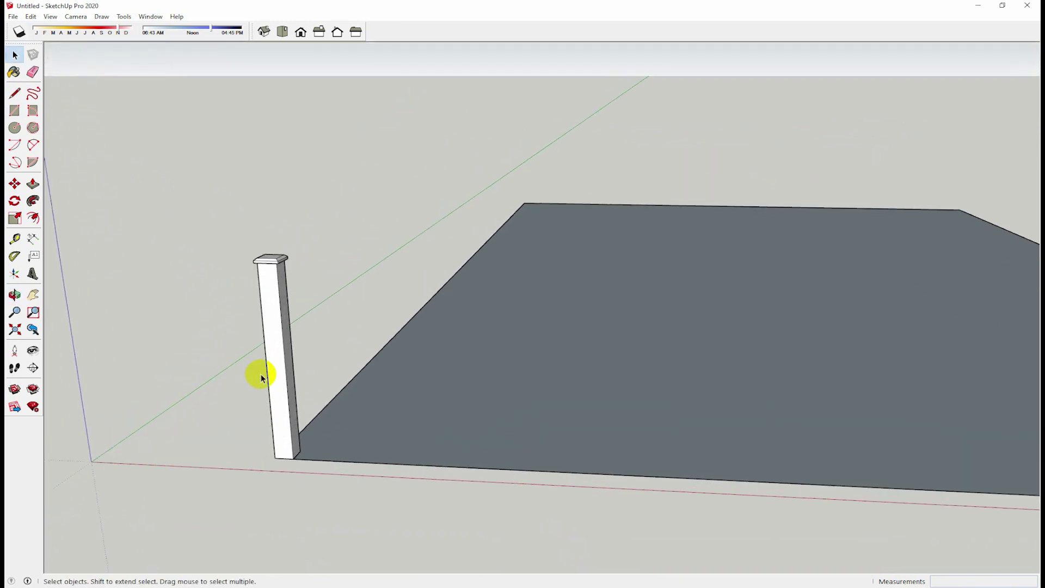
pyautogui.tripleClick(278, 368)
pyautogui.rightClick(279, 368)
pyautogui.click(335, 459)
# - Reselect the grouped post as a single object
pyautogui.click(199, 426)
pyautogui.scroll(1, 201, 424)
pyautogui.scroll(1, 219, 429)
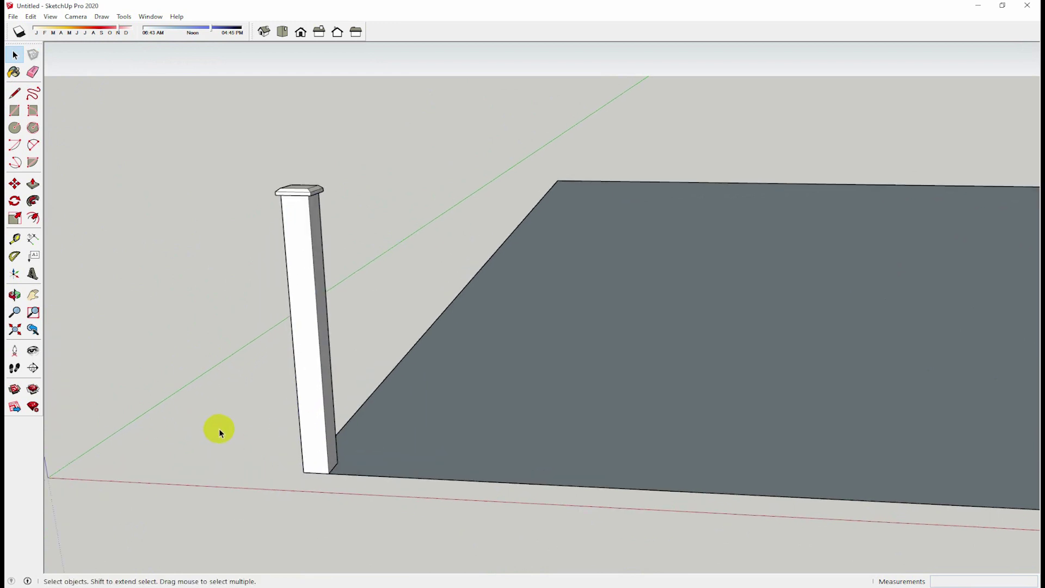
pyautogui.scroll(-2, 273, 468)
pyautogui.click(287, 445)
pyautogui.scroll(-2, 383, 434)
pyautogui.scroll(-1, 384, 434)
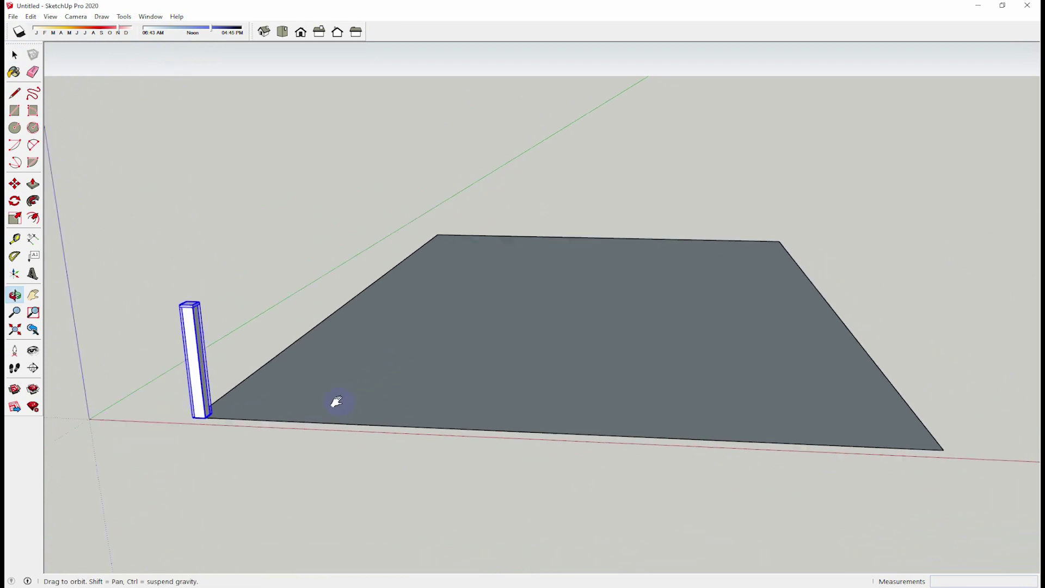
pyautogui.scroll(-1, 334, 401)
pyautogui.scroll(-1, 186, 444)
pyautogui.click(228, 279)
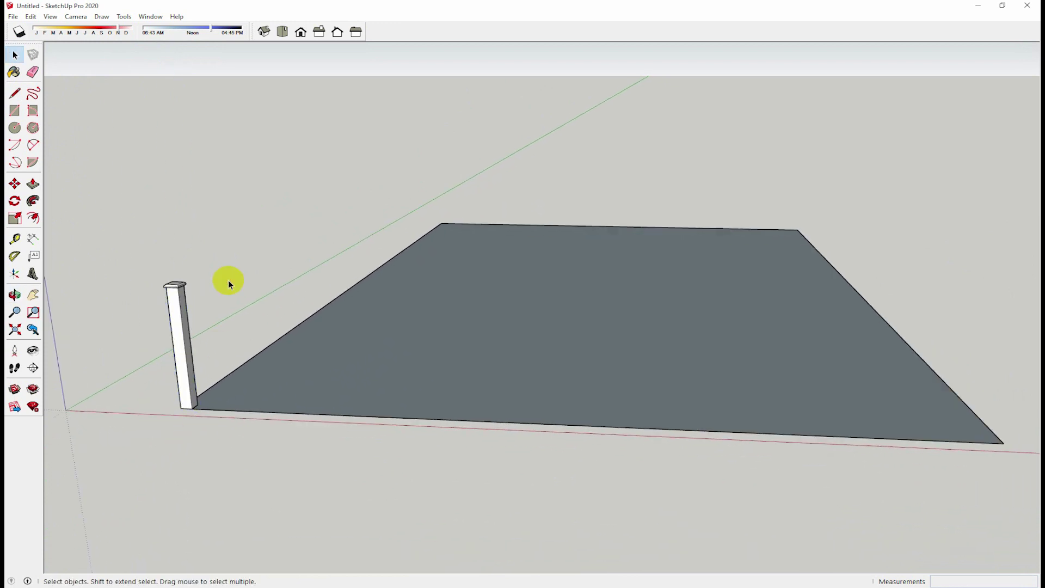
pyautogui.click(183, 379)
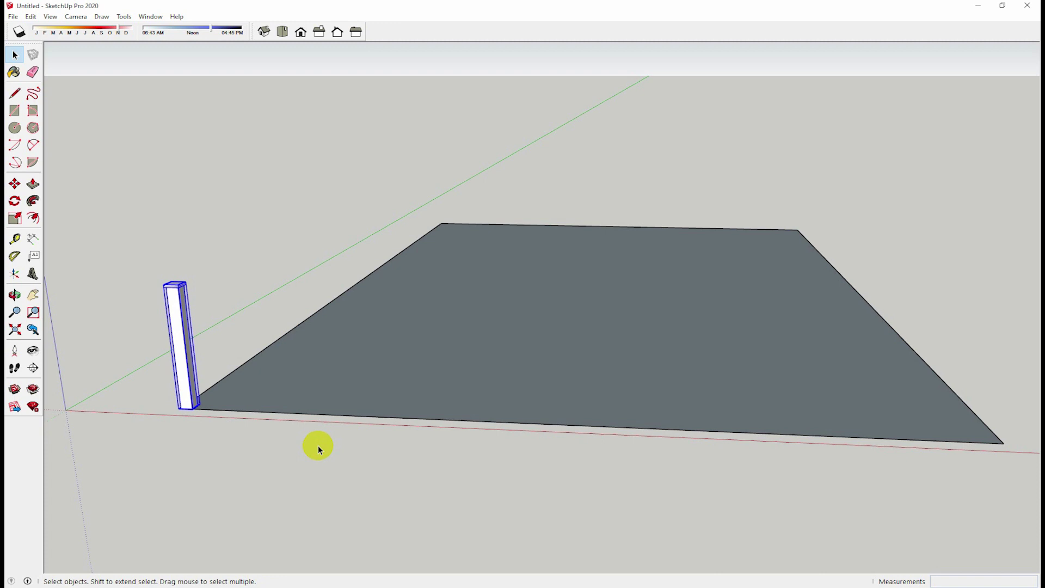
pyautogui.scroll(-1, 318, 445)
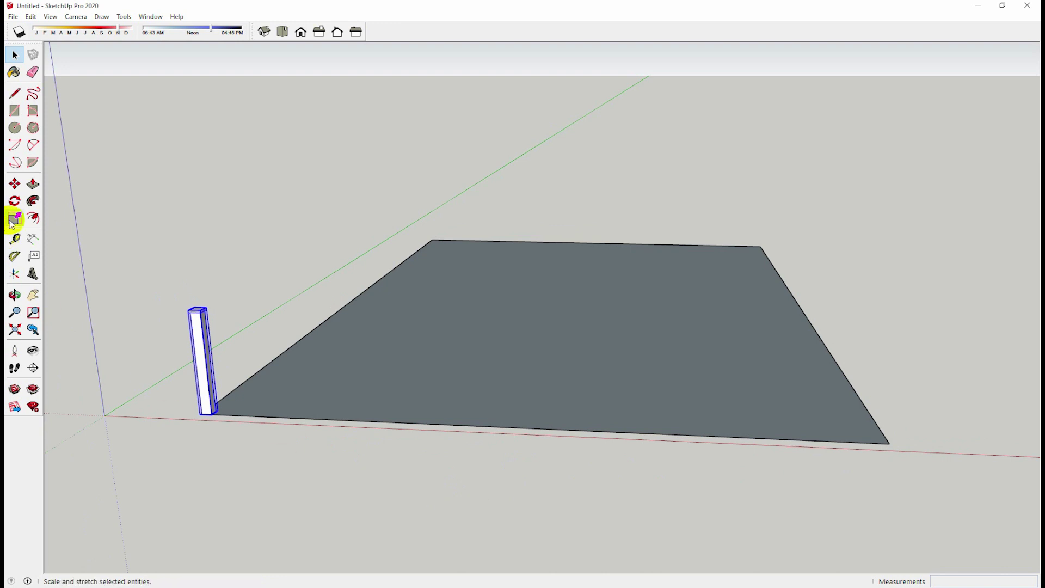
# - Copy the post from its base corner to the slab's far front corner
pyautogui.click(15, 184)
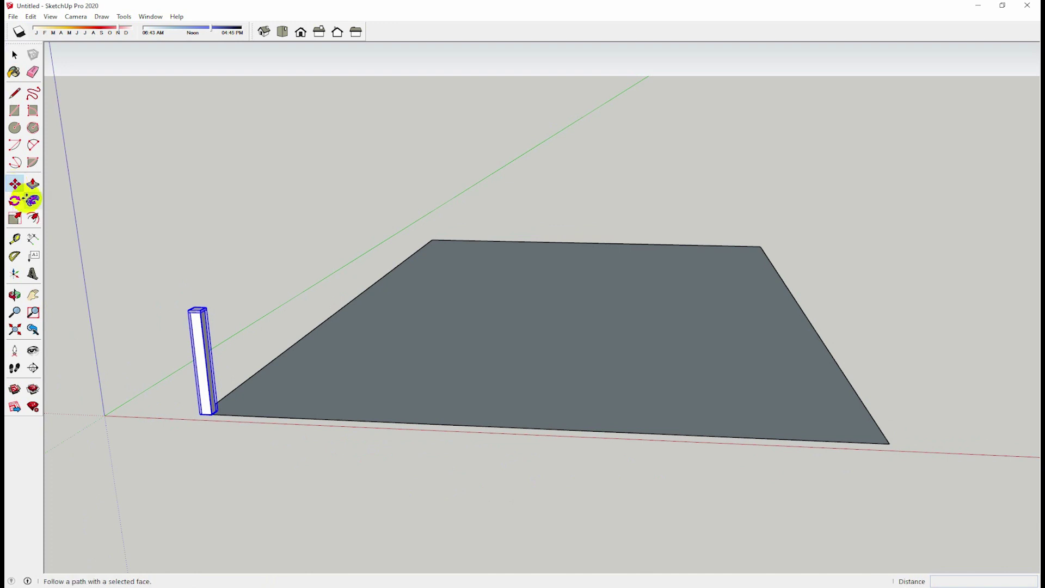
pyautogui.scroll(2, 210, 427)
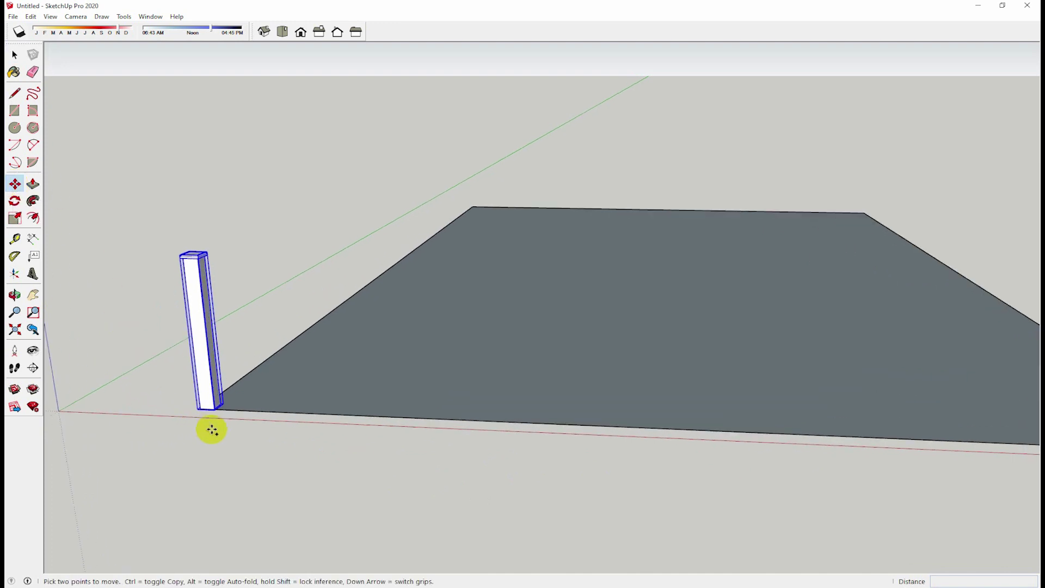
pyautogui.scroll(2, 210, 427)
pyautogui.scroll(2, 211, 417)
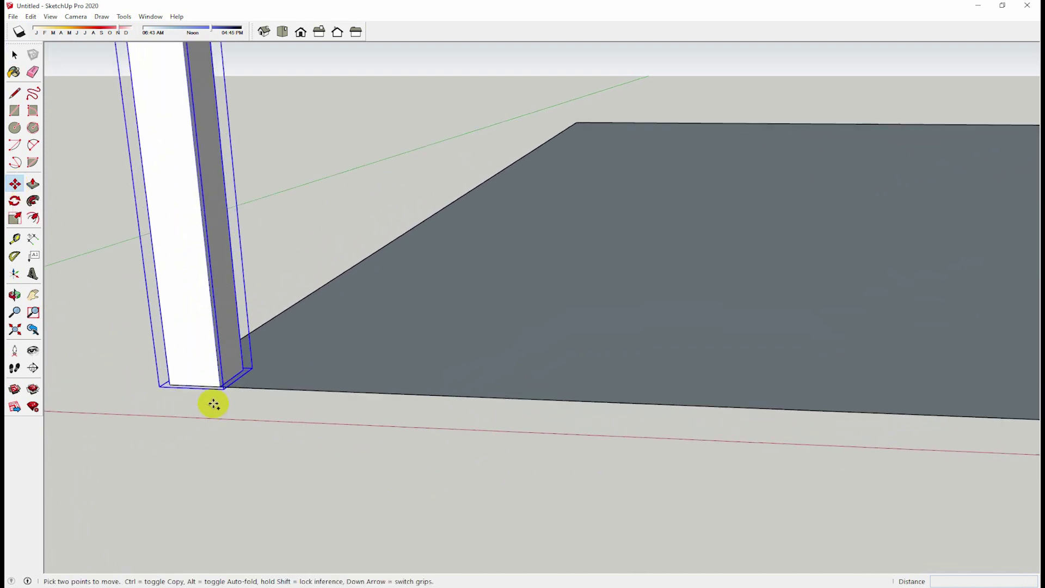
pyautogui.click(212, 381)
pyautogui.press('ctrl')
pyautogui.scroll(-2, 480, 373)
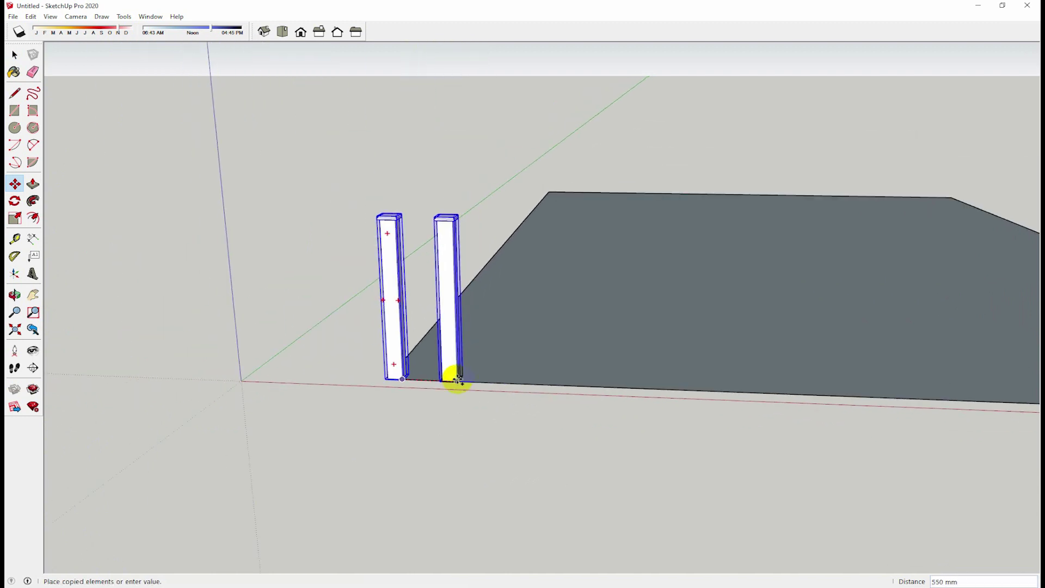
pyautogui.scroll(-2, 671, 361)
pyautogui.scroll(2, 611, 416)
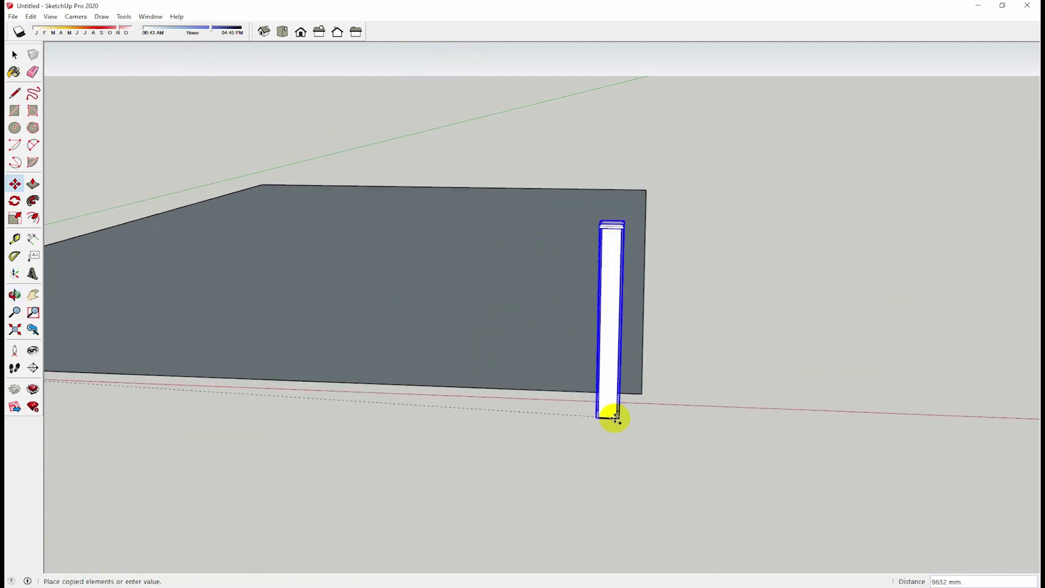
pyautogui.scroll(2, 597, 397)
pyautogui.scroll(2, 648, 385)
pyautogui.click(658, 385)
pyautogui.scroll(-1, 569, 439)
pyautogui.scroll(-1, 497, 439)
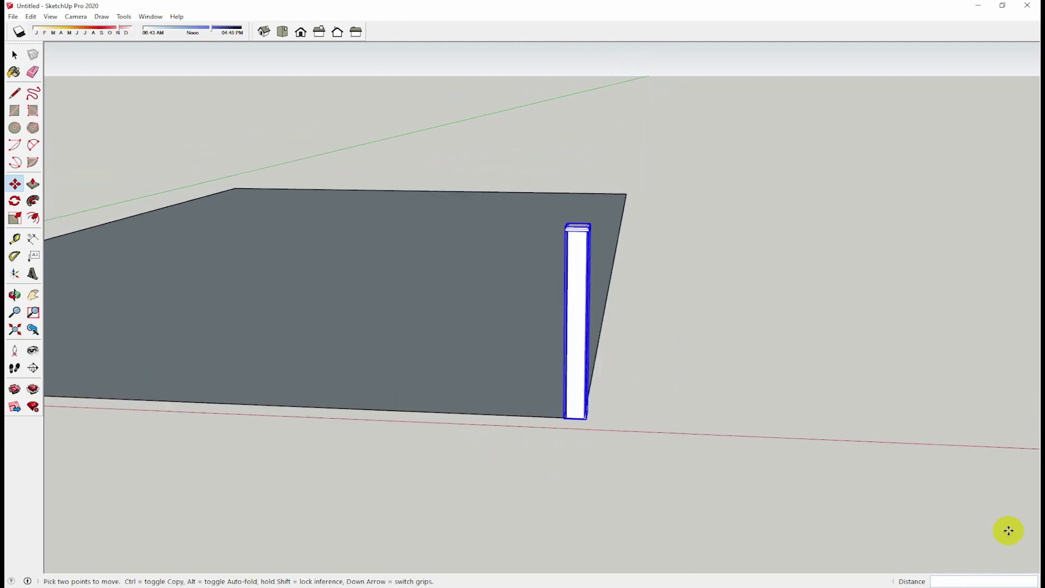
pyautogui.moveTo(560, 427)
pyautogui.mouseDown(button='middle')
pyautogui.moveTo(460, 467)
pyautogui.moveTo(585, 424)
pyautogui.moveTo(691, 422)
pyautogui.mouseUp(button='middle')
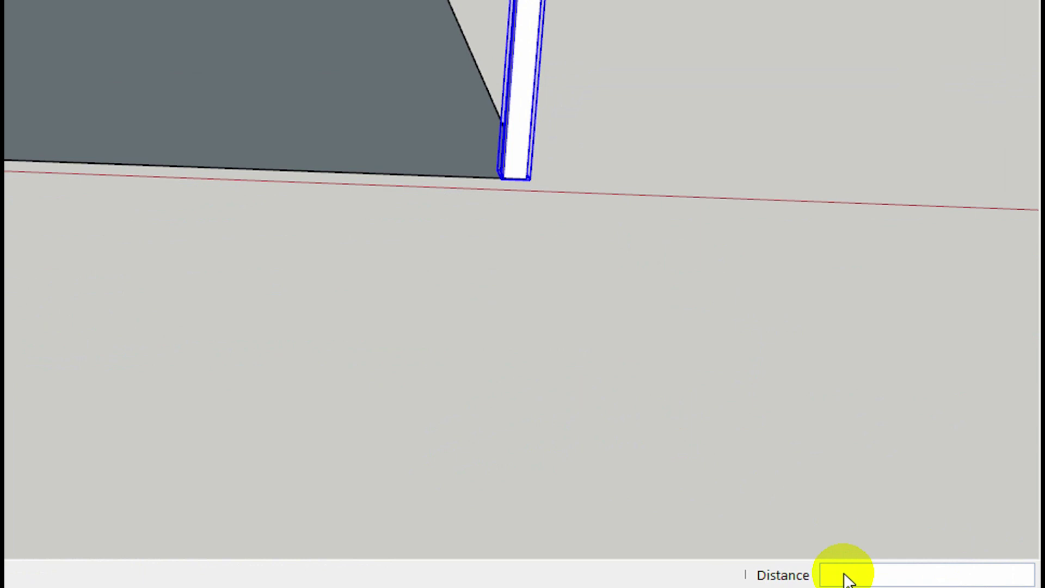
# - Divide the copy distance by 7 to get eight evenly spaced posts
pyautogui.write('/')
pyautogui.write('7')
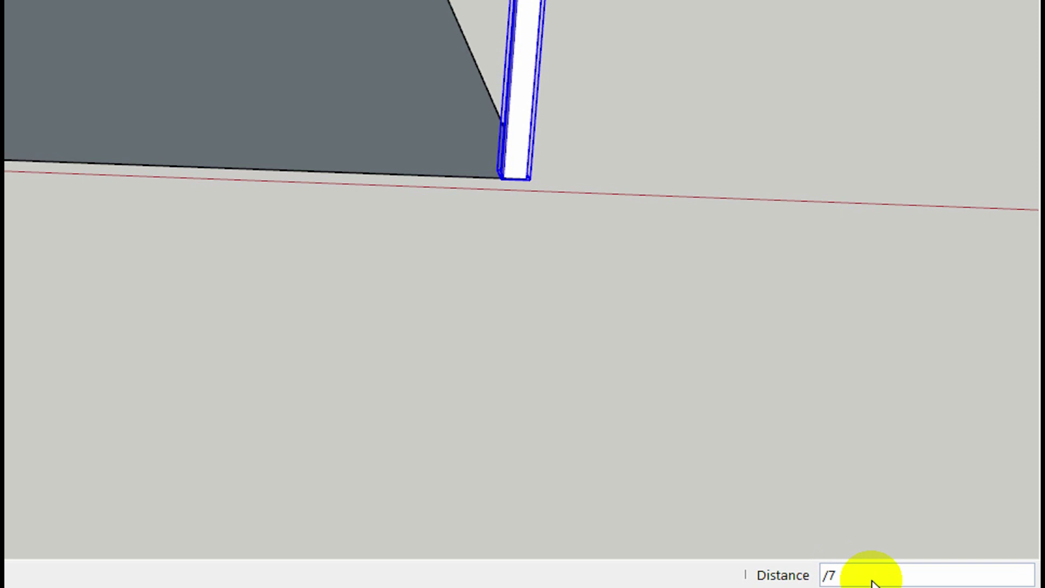
pyautogui.press('Return')
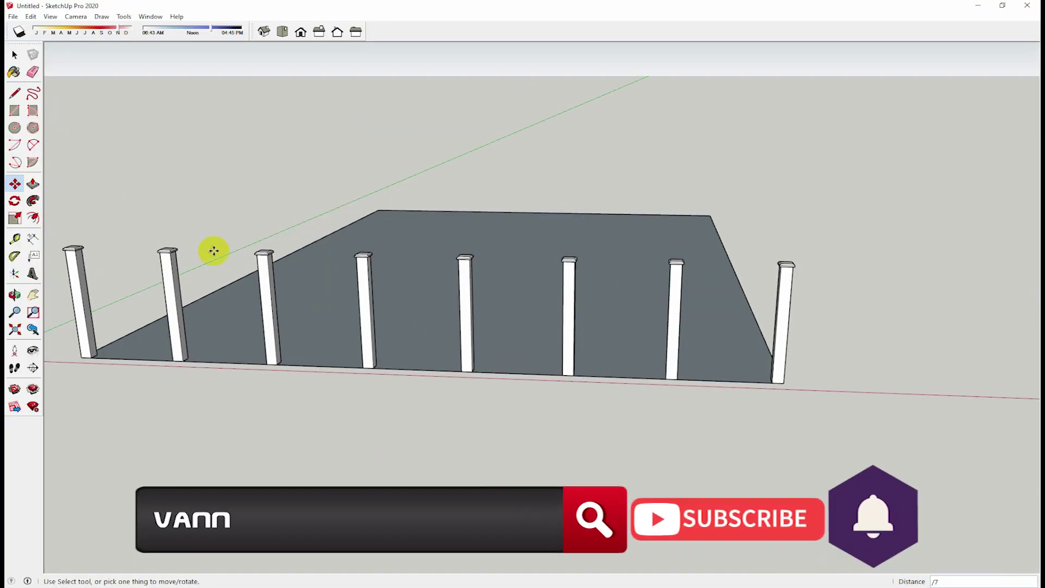
pyautogui.moveTo(267, 389)
pyautogui.mouseDown(button='middle')
pyautogui.moveTo(298, 461)
pyautogui.moveTo(340, 434)
pyautogui.moveTo(312, 428)
pyautogui.mouseUp(button='middle')
pyautogui.scroll(1, 138, 411)
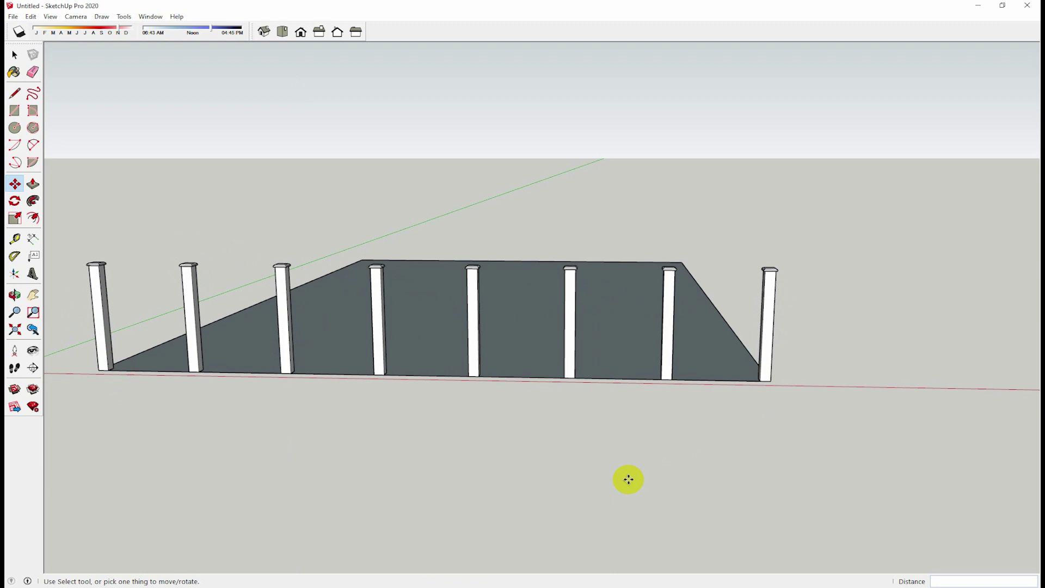
# - Dimension the 1407 mm gap between the bases of the first two posts, placed below them
pyautogui.click(32, 238)
pyautogui.scroll(2, 105, 385)
pyautogui.scroll(2, 105, 386)
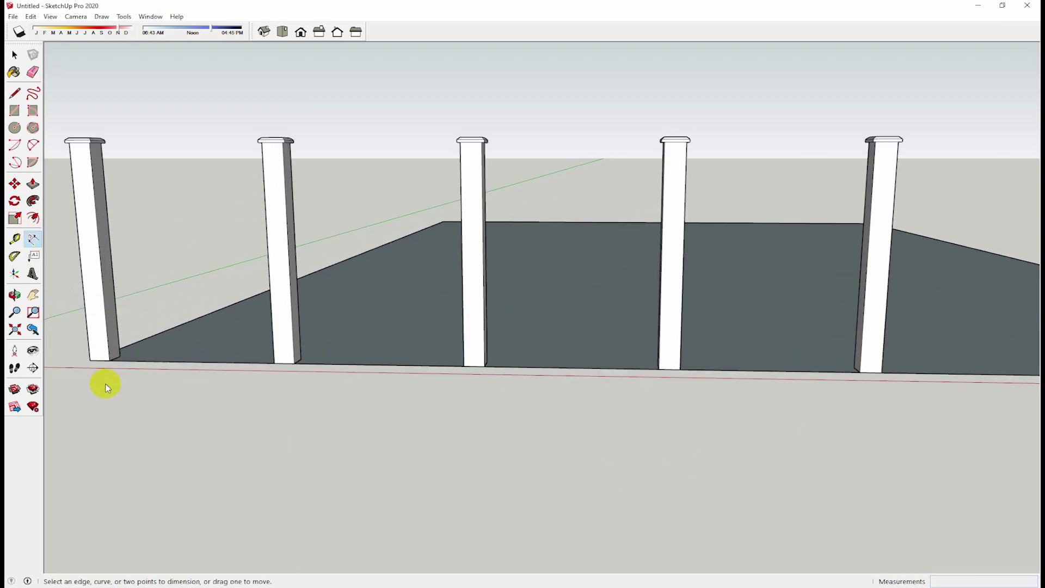
pyautogui.click(100, 361)
pyautogui.click(284, 363)
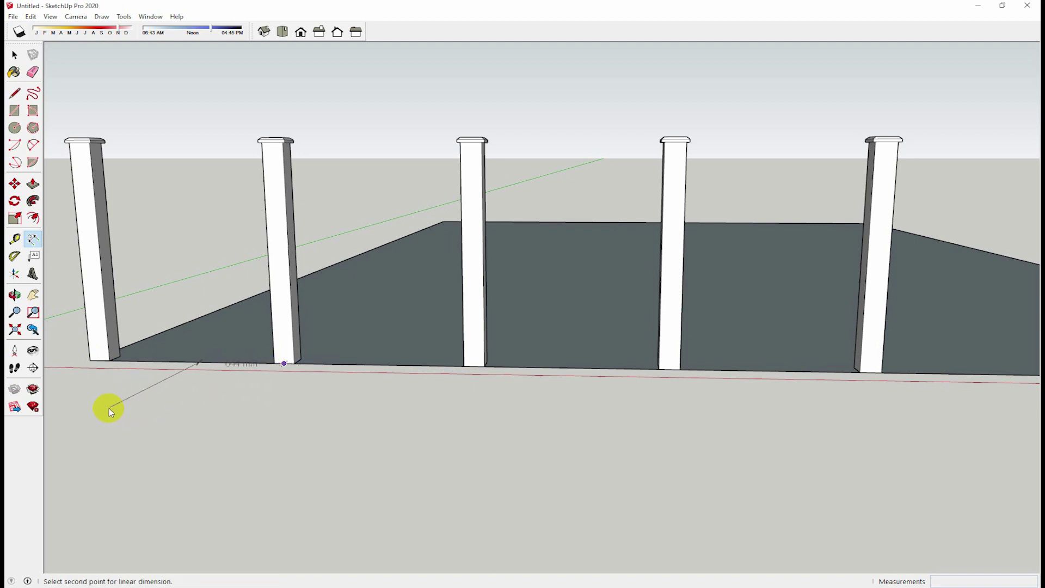
pyautogui.scroll(2, 87, 366)
pyautogui.scroll(2, 99, 365)
pyautogui.click(100, 361)
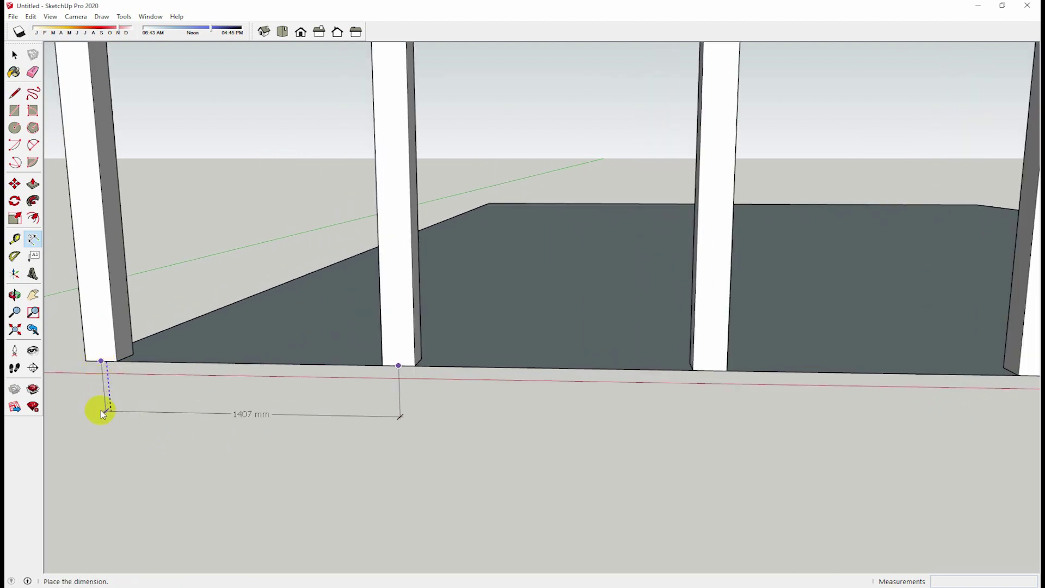
pyautogui.click(101, 410)
pyautogui.scroll(-2, 321, 438)
pyautogui.scroll(1, 296, 477)
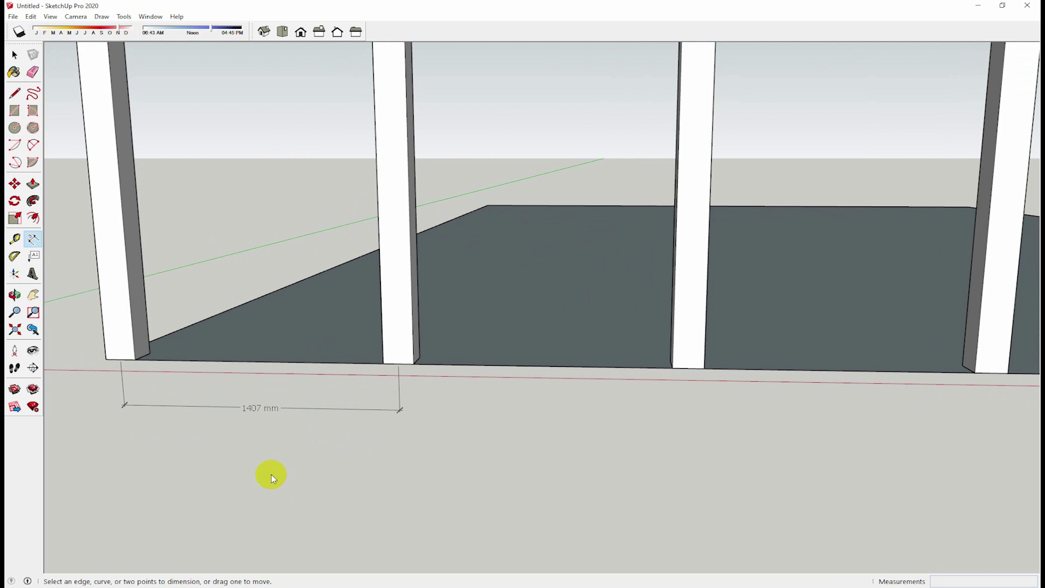
pyautogui.scroll(-1, 304, 457)
pyautogui.scroll(-1, 381, 441)
pyautogui.scroll(-1, 468, 458)
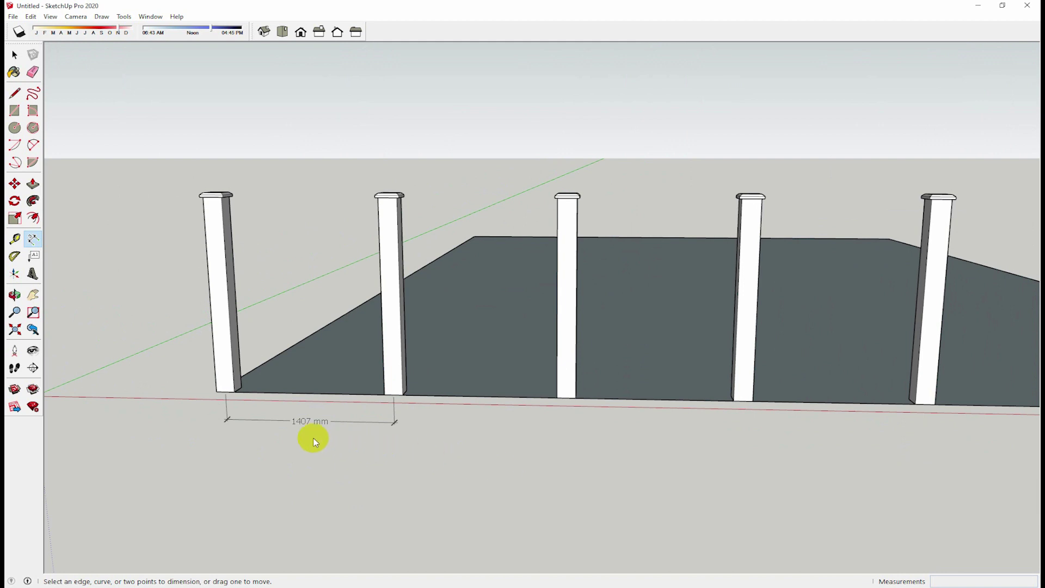
pyautogui.scroll(1, 313, 440)
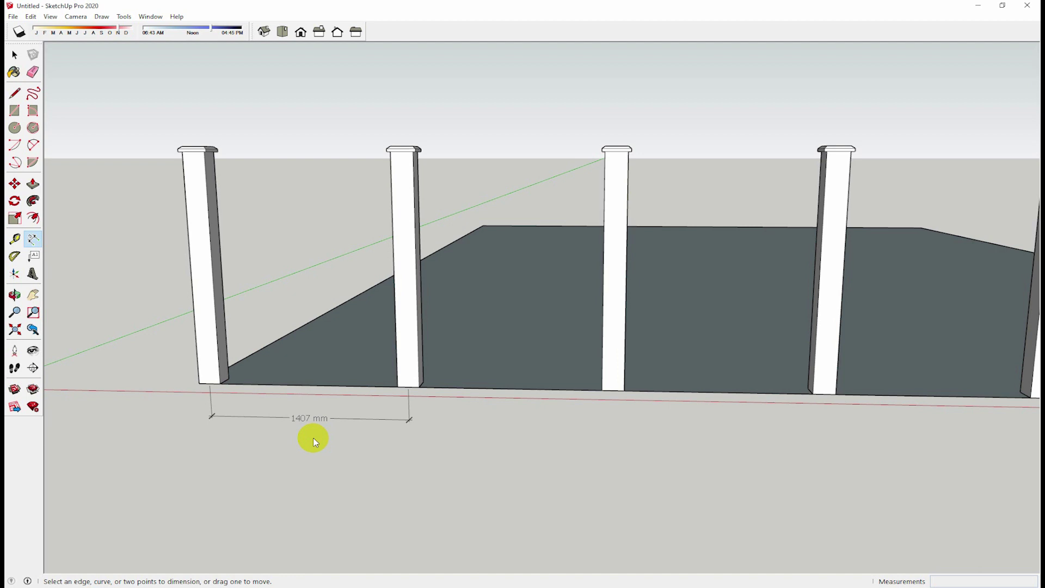
pyautogui.scroll(-3, 304, 438)
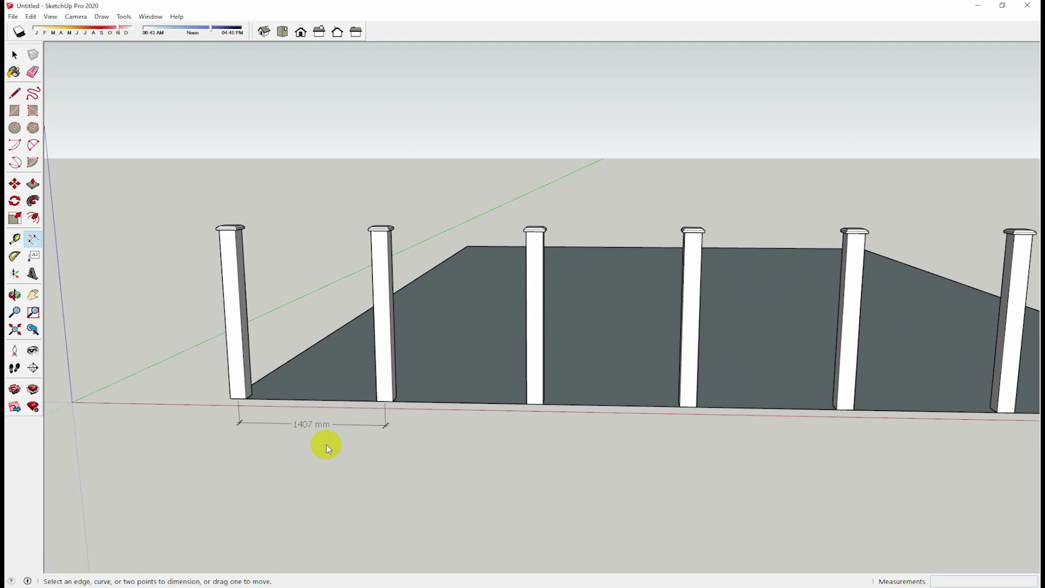
pyautogui.scroll(-2, 338, 446)
pyautogui.keyDown('shift'); pyautogui.moveTo(672, 458); pyautogui.dragTo(553, 425, button='middle'); pyautogui.keyUp('shift')
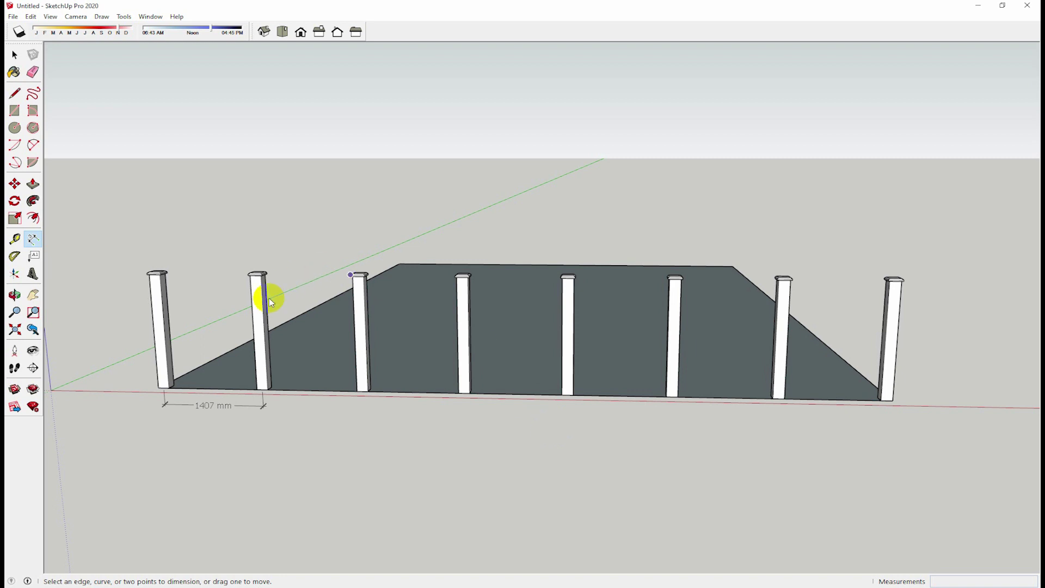
pyautogui.scroll(1, 200, 404)
pyautogui.scroll(-1, 201, 404)
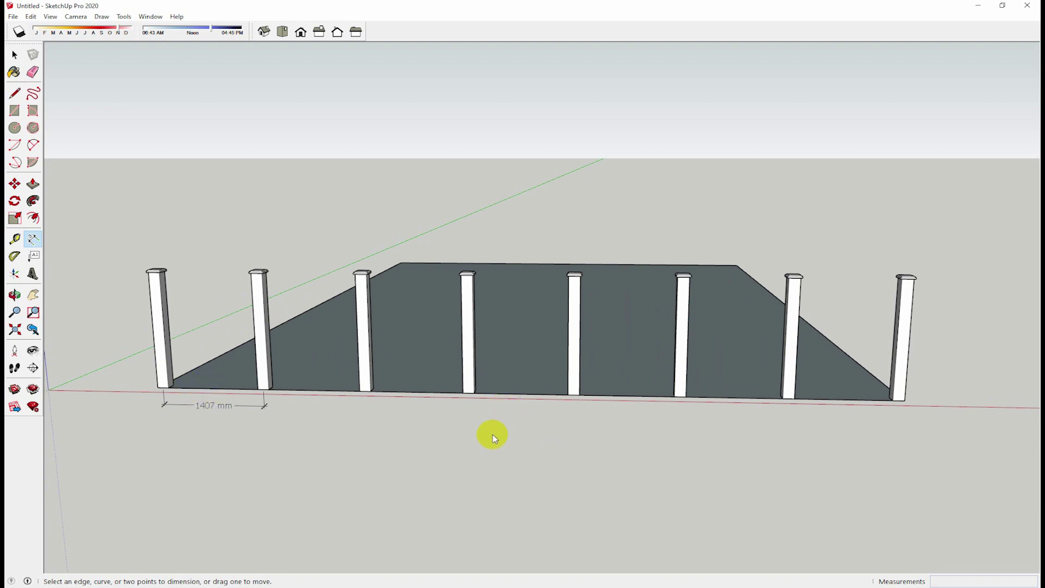
pyautogui.moveTo(198, 376); pyautogui.dragTo(875, 388)
# - Launch Windows Calculator from the Start menu and move it to mid-screen
pyautogui.press('super')
pyautogui.scroll(-3, 124, 414)
pyautogui.scroll(-1, 128, 430)
pyautogui.scroll(-3, 131, 442)
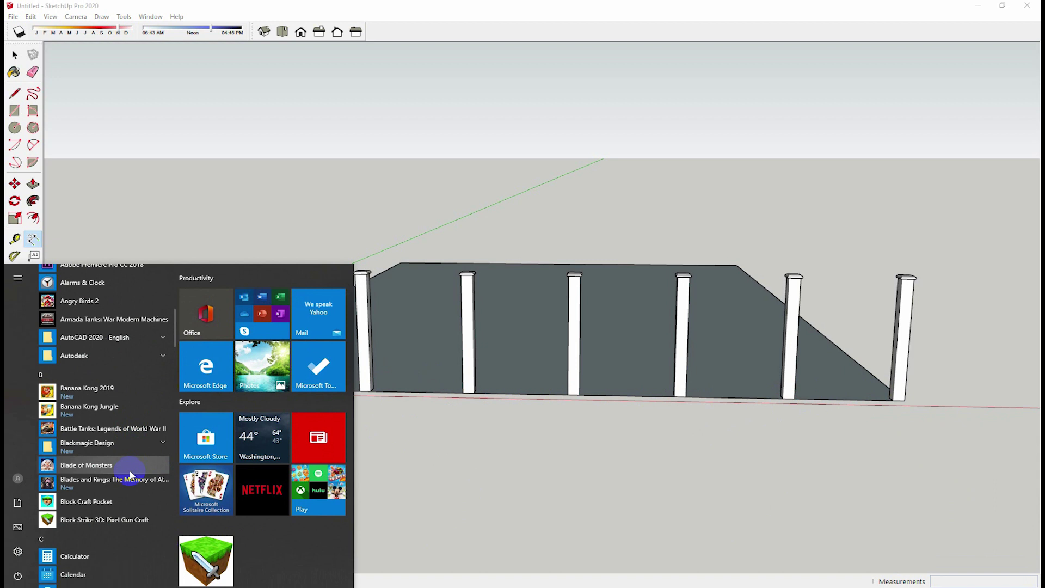
pyautogui.scroll(-3, 132, 462)
pyautogui.click(79, 365)
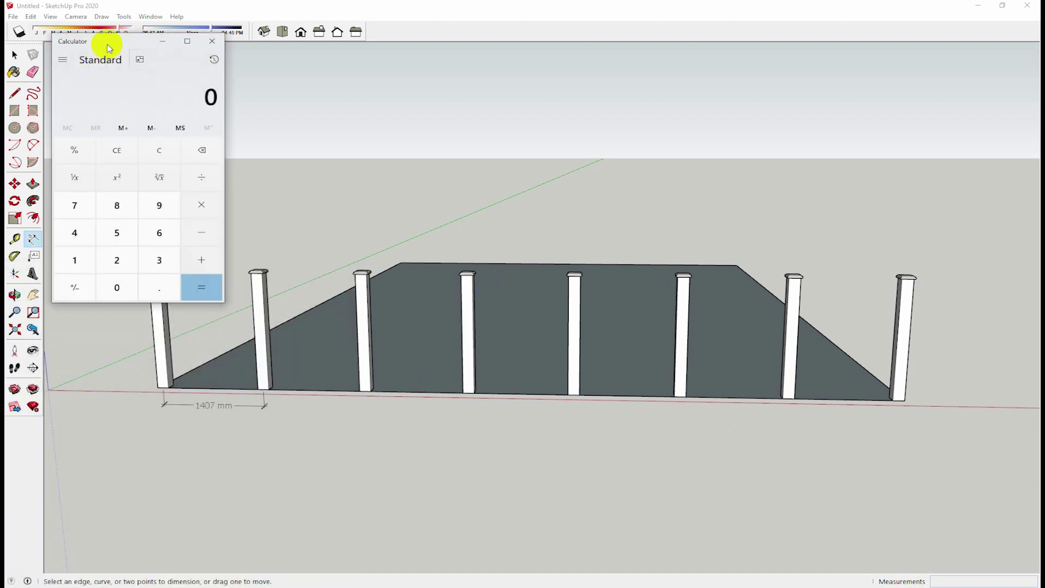
pyautogui.moveTo(106, 44); pyautogui.dragTo(316, 79)
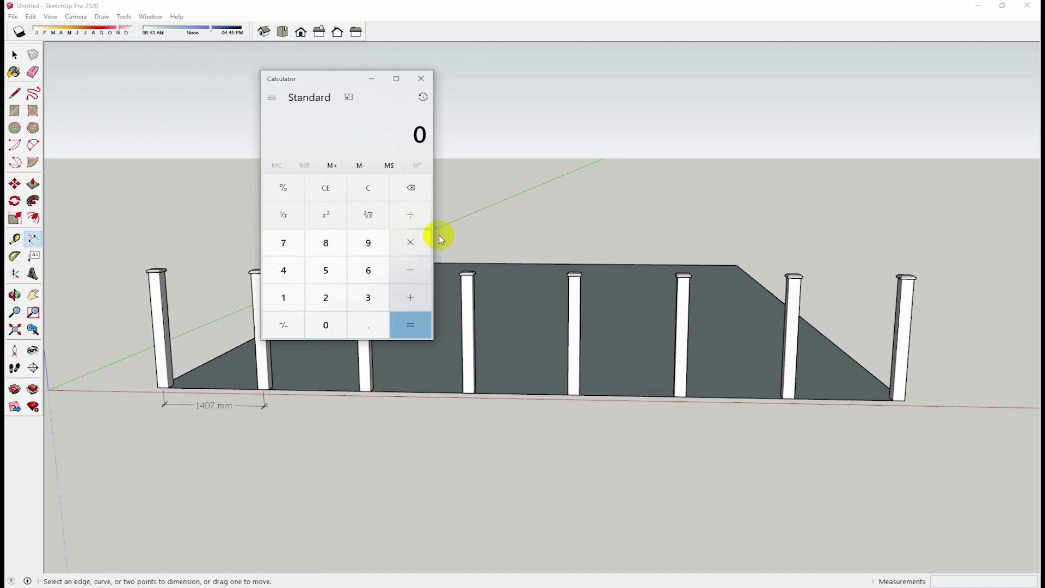
# - Calculate 10000 ÷ 1500, giving 6.666666666666667
pyautogui.click(285, 301)
pyautogui.click(326, 328)
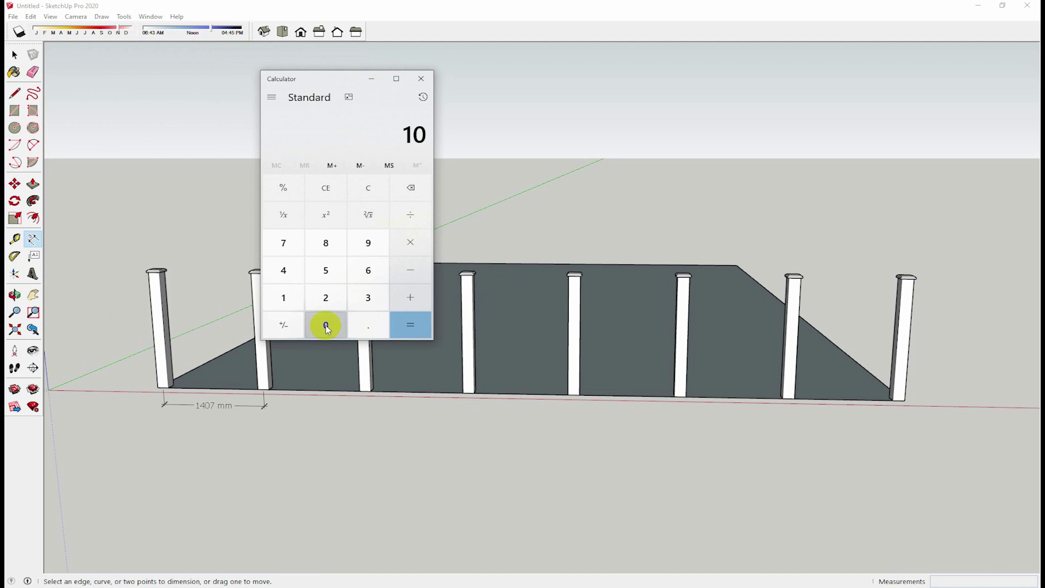
pyautogui.click(325, 327)
pyautogui.click(325, 327)
pyautogui.click(325, 327)
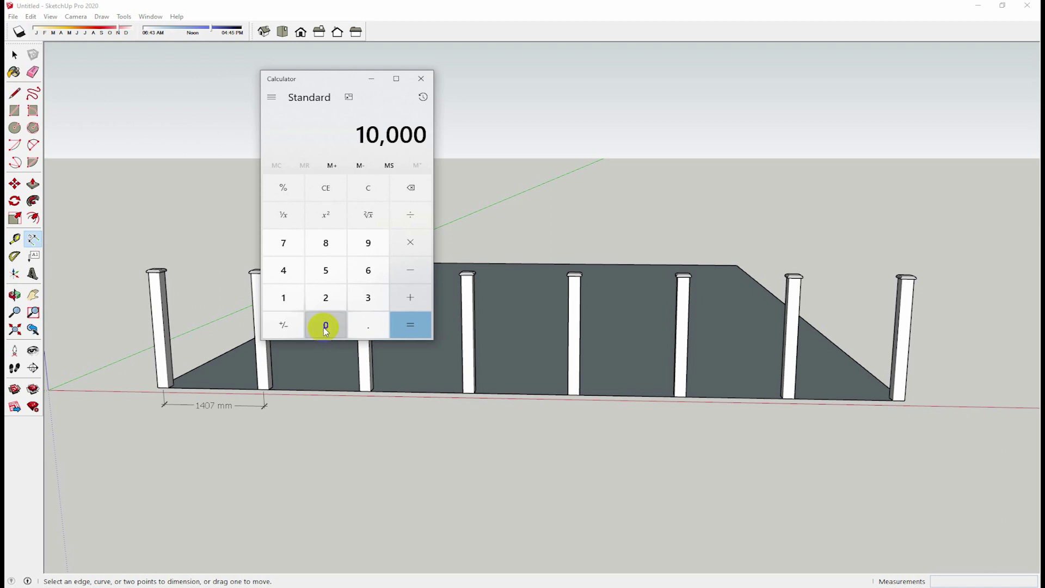
pyautogui.click(409, 216)
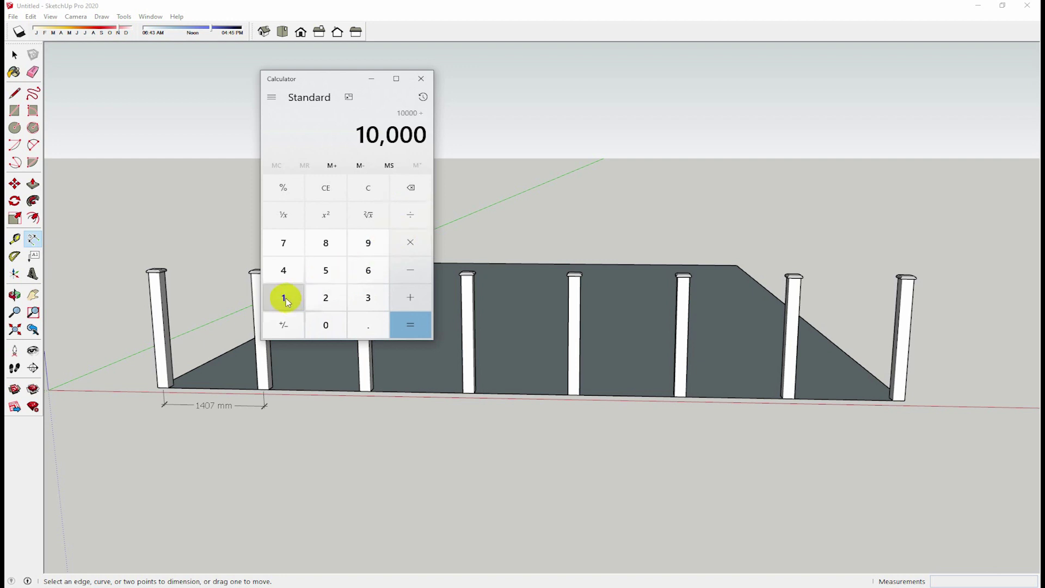
pyautogui.click(304, 296)
pyautogui.click(325, 269)
pyautogui.click(323, 320)
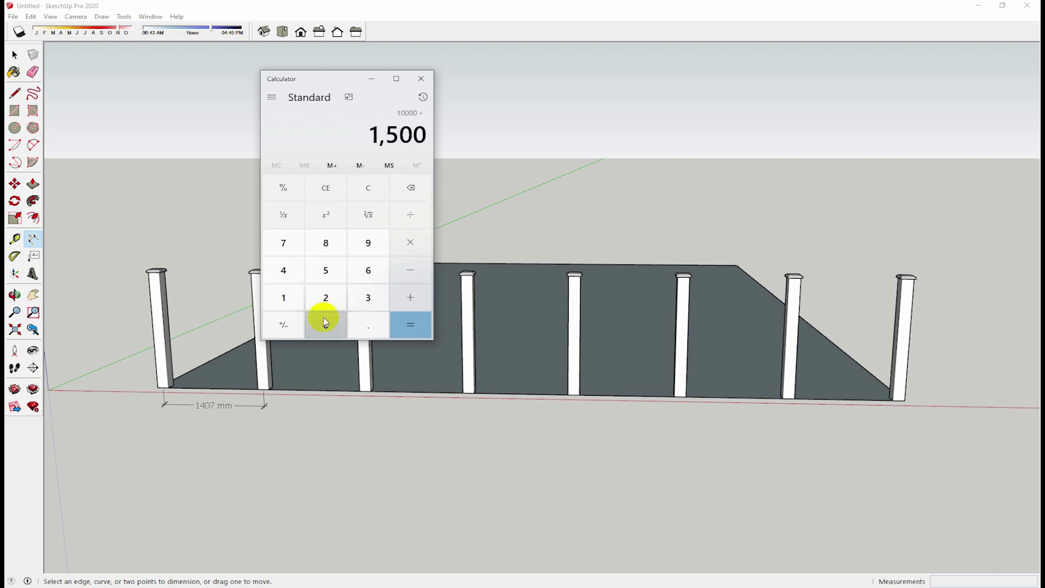
pyautogui.click(416, 324)
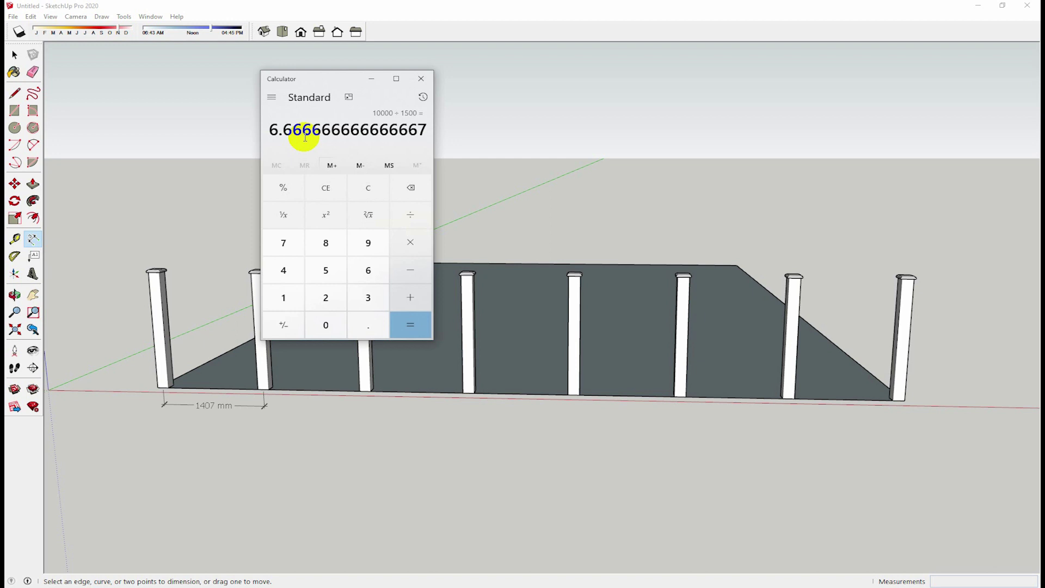
# - Return to the SketchUp window with the Select tool active
pyautogui.click(279, 130)
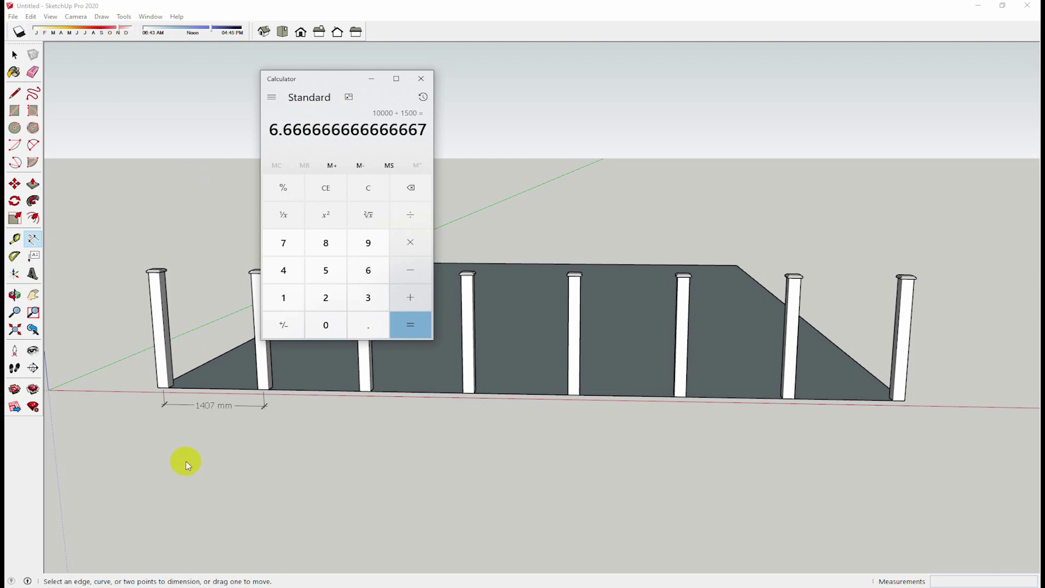
pyautogui.click(572, 5)
pyautogui.click(22, 52)
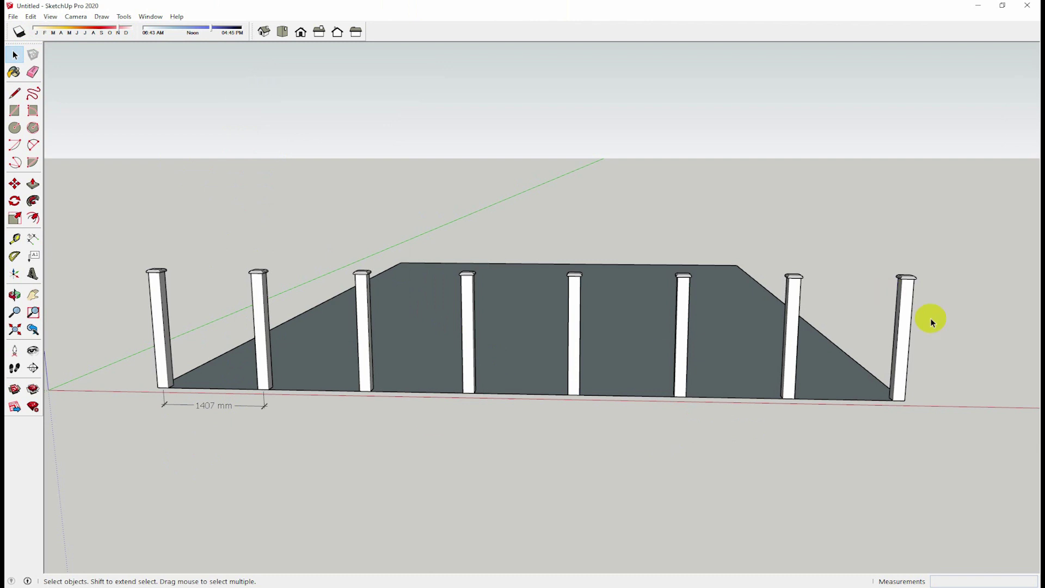
# - Delete seven of the posts, keeping only the left corner post
pyautogui.click(904, 335)
pyautogui.press('Delete')
pyautogui.click(790, 336)
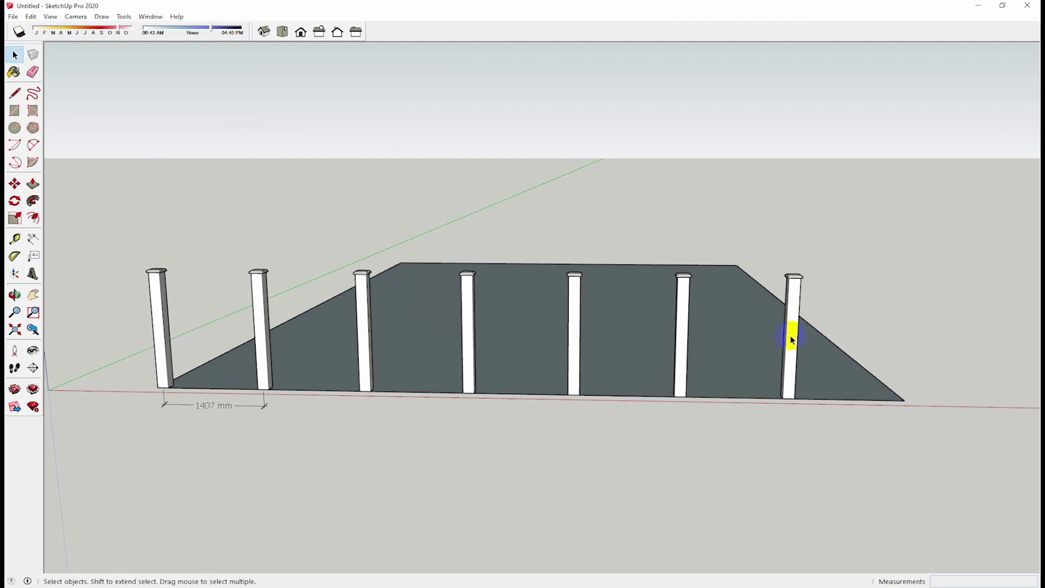
pyautogui.press('Delete')
pyautogui.click(684, 342)
pyautogui.press('Delete')
pyautogui.click(574, 341)
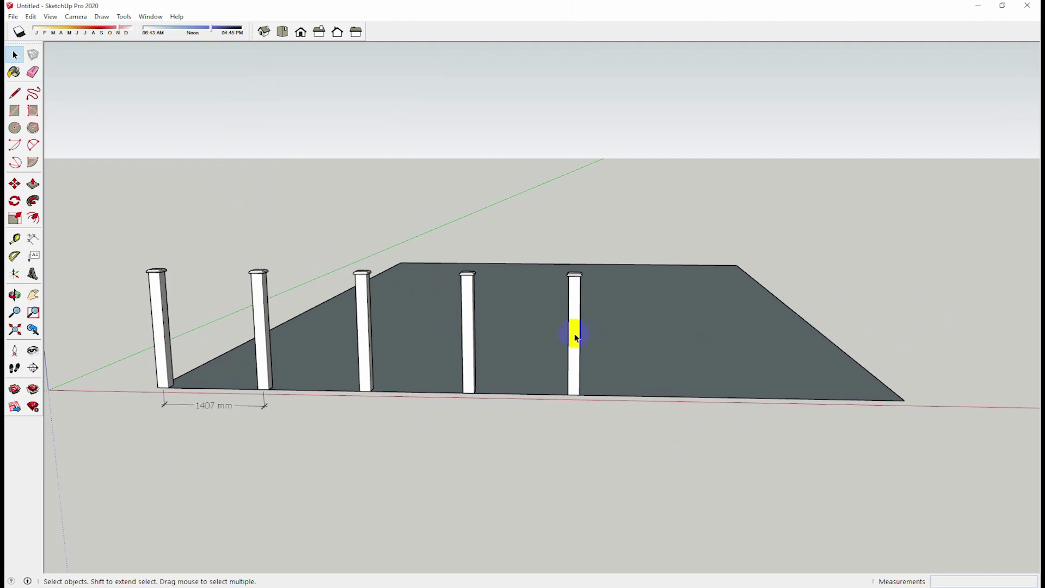
pyautogui.press('Delete')
pyautogui.click(466, 349)
pyautogui.press('Delete')
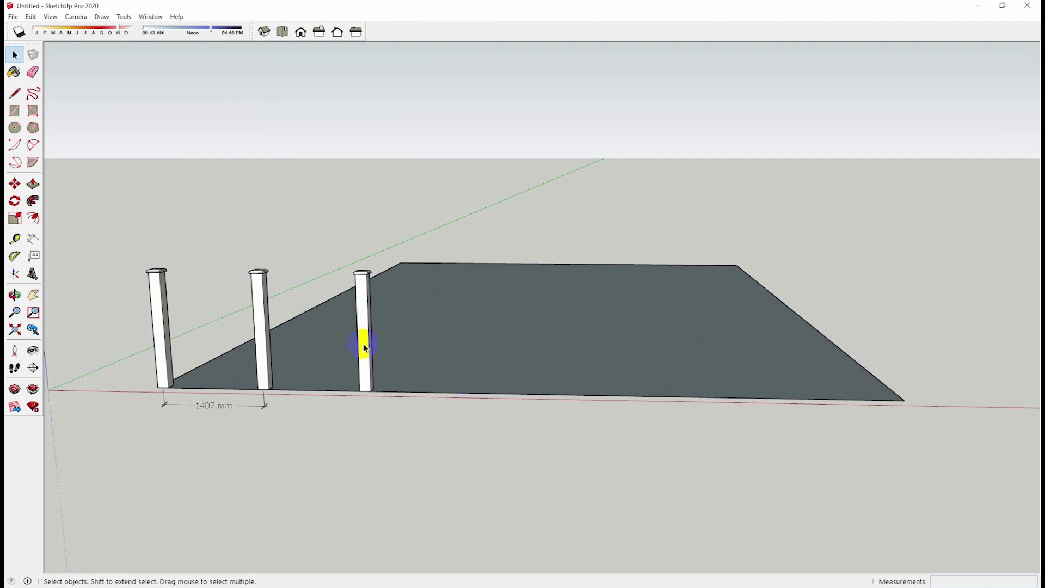
pyautogui.click(363, 344)
pyautogui.press('Delete')
pyautogui.click(266, 359)
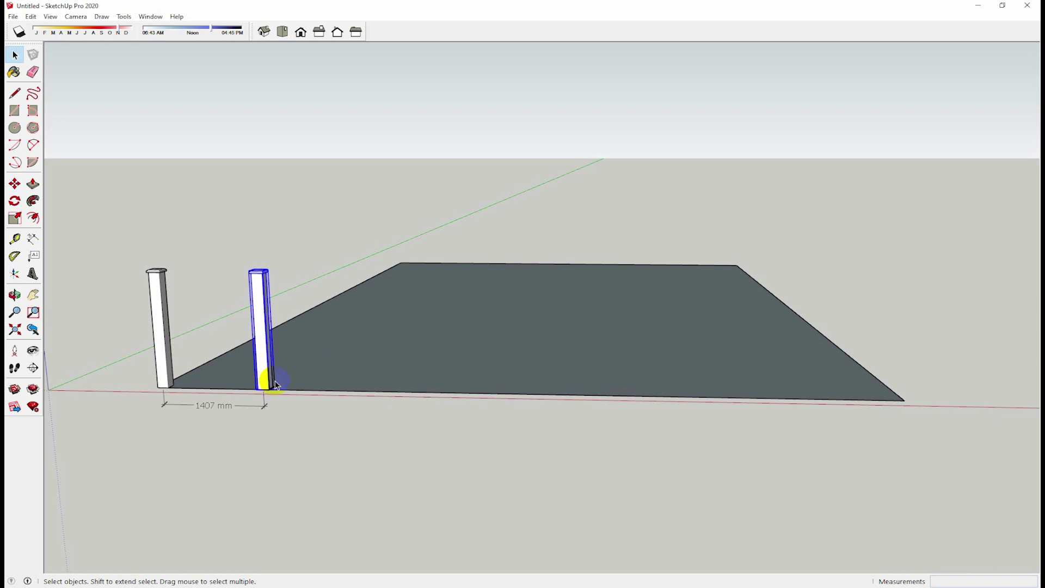
pyautogui.press('Delete')
# - Copy the corner post 1500 mm along the slab's front edge with Move+Ctrl
pyautogui.click(166, 368)
pyautogui.scroll(2, 135, 396)
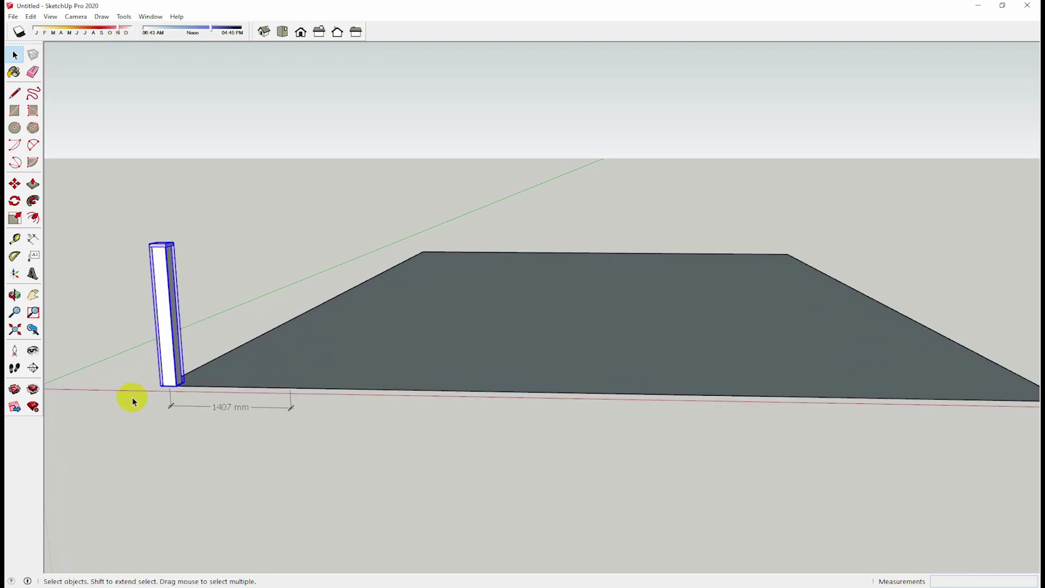
pyautogui.scroll(2, 130, 400)
pyautogui.scroll(2, 141, 353)
pyautogui.click(15, 183)
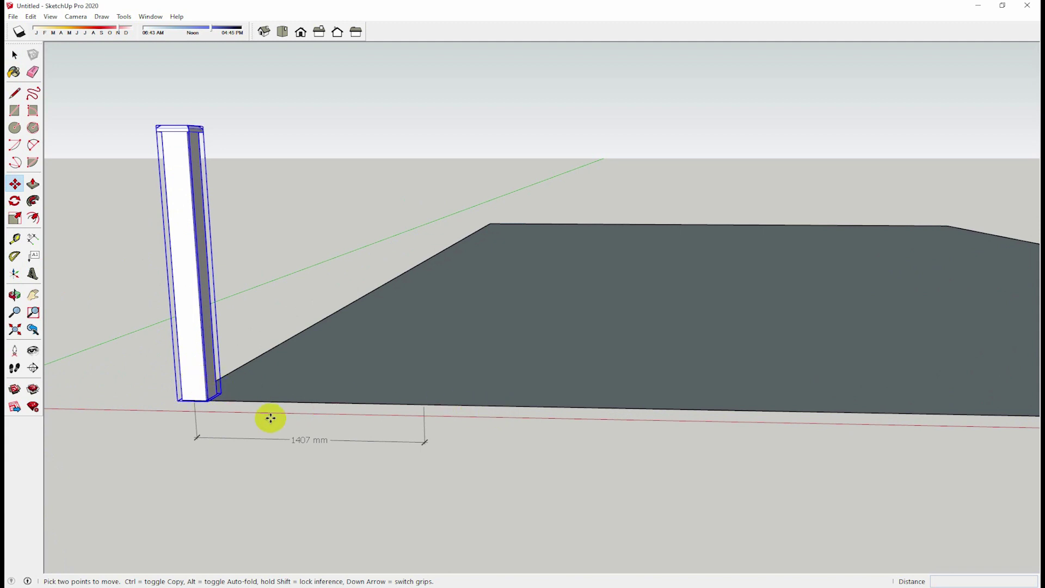
pyautogui.click(187, 407)
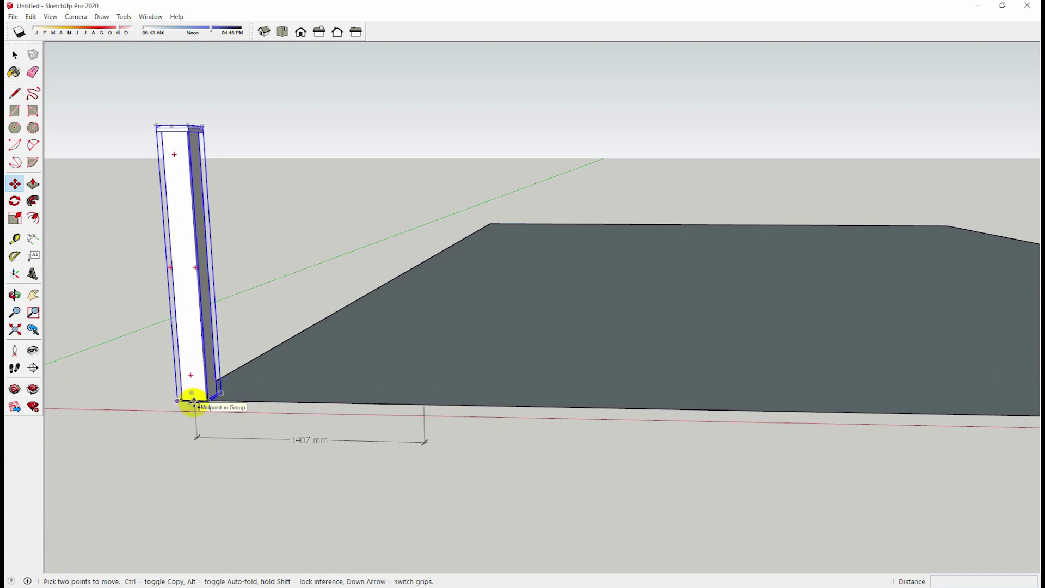
pyautogui.press('ctrl')
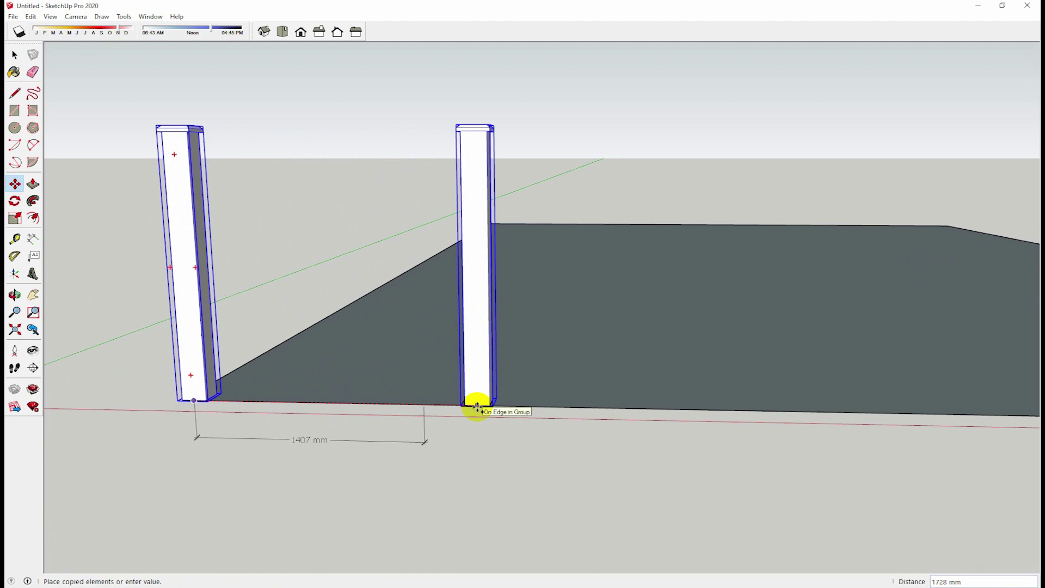
pyautogui.write('1500')
pyautogui.press('Return')
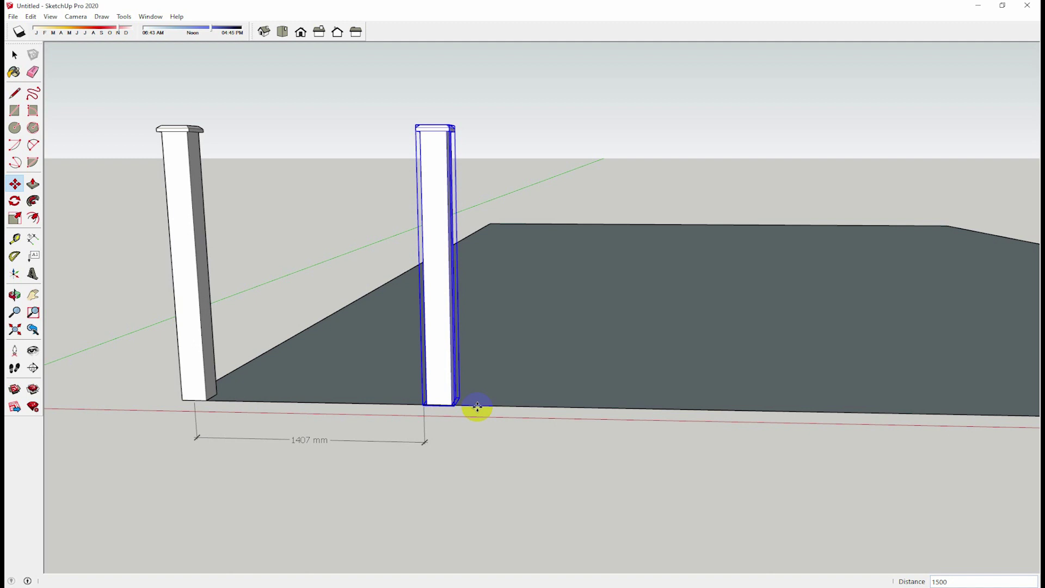
# - Repeat the copy with x9 to create a row of posts
pyautogui.write('x')
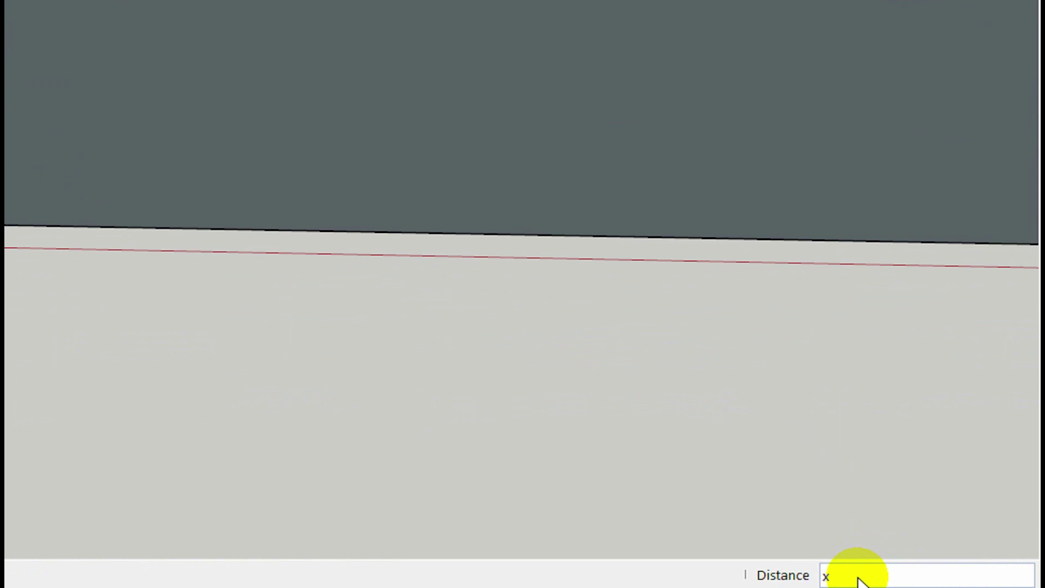
pyautogui.write('9')
pyautogui.write('x9')
pyautogui.press('BackSpace')
pyautogui.press('BackSpace')
pyautogui.press('BackSpace')
pyautogui.write('9')
pyautogui.press('BackSpace')
pyautogui.write('x9')
pyautogui.press('Return')
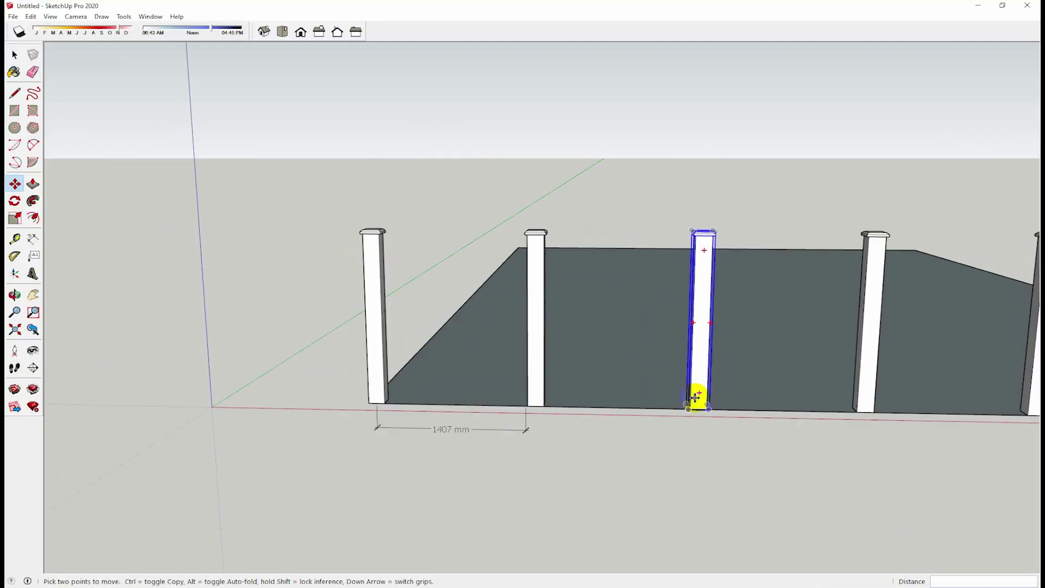
# - Select the three posts that overshoot the slab's far end
pyautogui.scroll(-3, 695, 397)
pyautogui.keyDown('shift'); pyautogui.moveTo(840, 392); pyautogui.dragTo(427, 357, button='middle'); pyautogui.keyUp('shift')
pyautogui.click(15, 54)
pyautogui.moveTo(710, 205); pyautogui.dragTo(1001, 415)
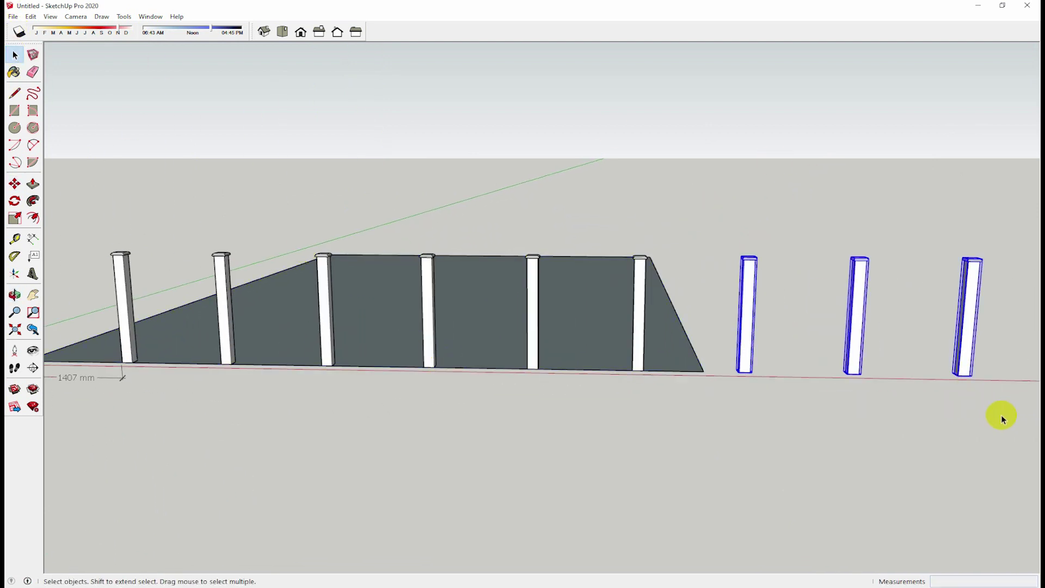
# - Delete the three overshooting posts, leaving seven, and bring Calculator forward
pyautogui.press('Delete')
pyautogui.scroll(2, 642, 376)
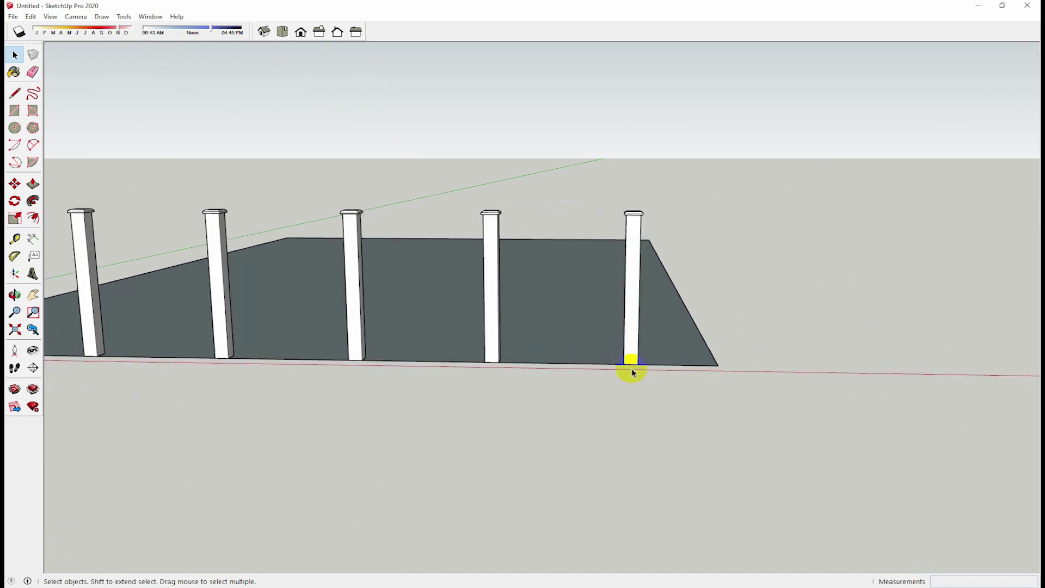
pyautogui.scroll(-2, 641, 384)
pyautogui.moveTo(642, 387)
pyautogui.mouseDown(button='middle')
pyautogui.moveTo(613, 399)
pyautogui.moveTo(622, 389)
pyautogui.mouseUp(button='middle')
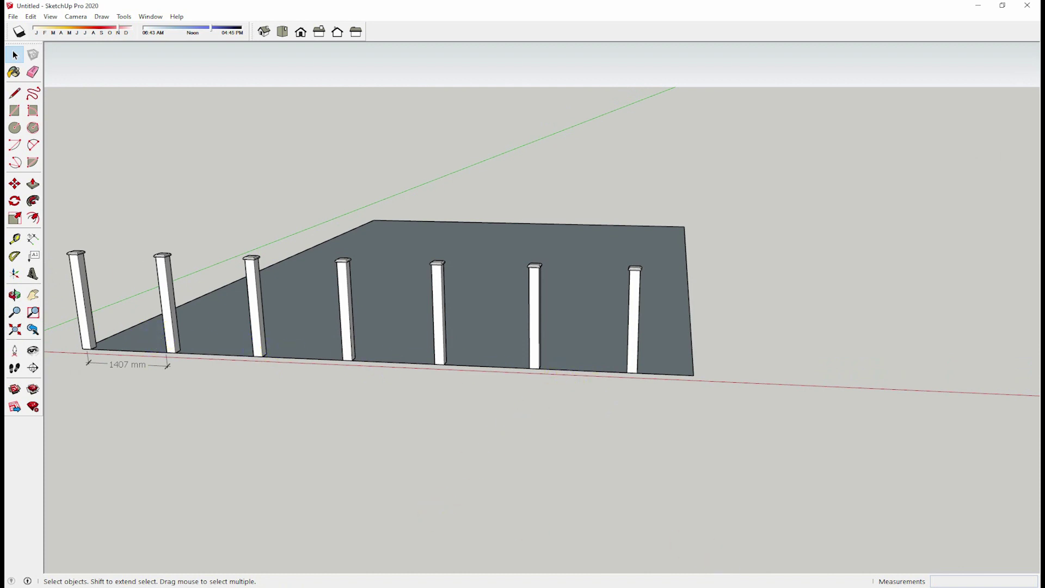
pyautogui.click(724, 585)
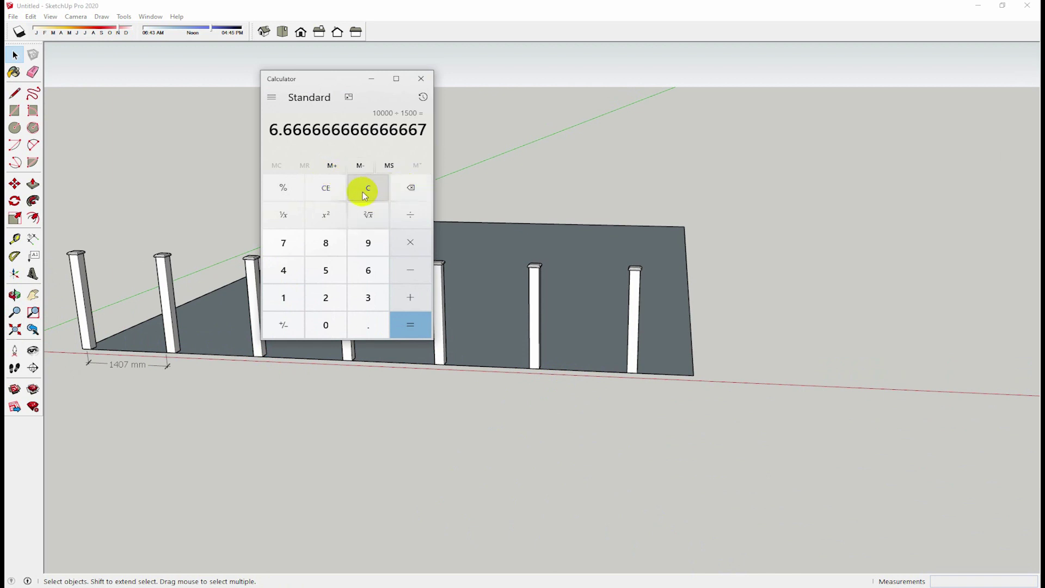
# - Clear Calculator and compute 10000 ÷ 6, giving 1,666.666666666667
pyautogui.click(367, 187)
pyautogui.click(286, 297)
pyautogui.click(324, 329)
pyautogui.click(324, 329)
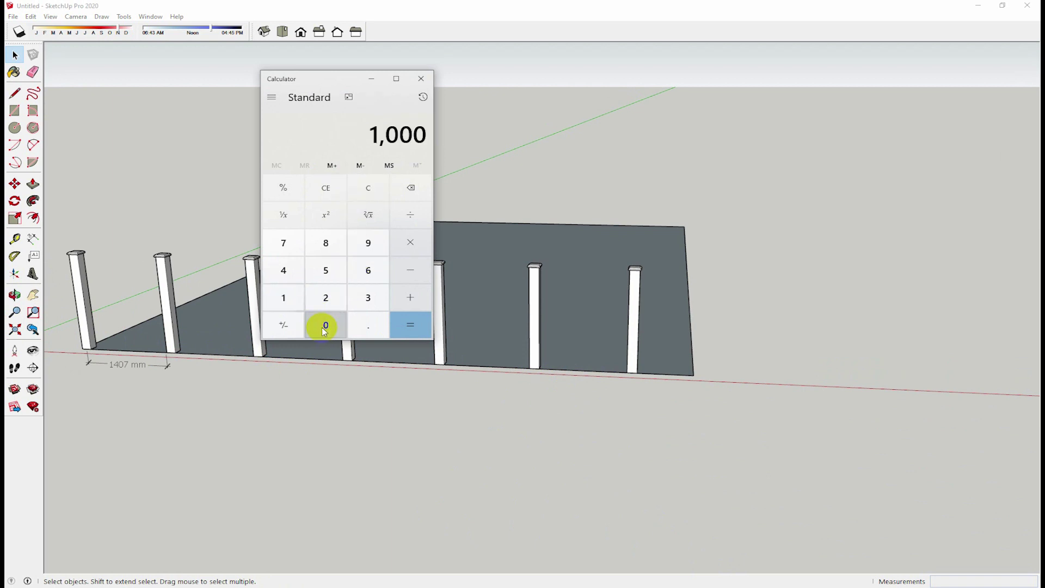
pyautogui.click(410, 224)
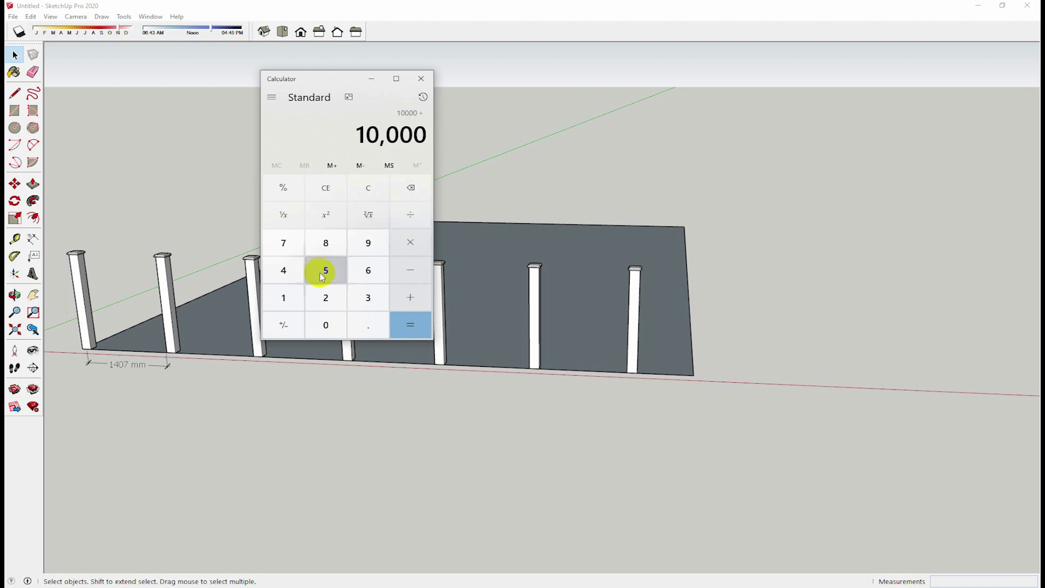
pyautogui.click(355, 273)
pyautogui.click(417, 329)
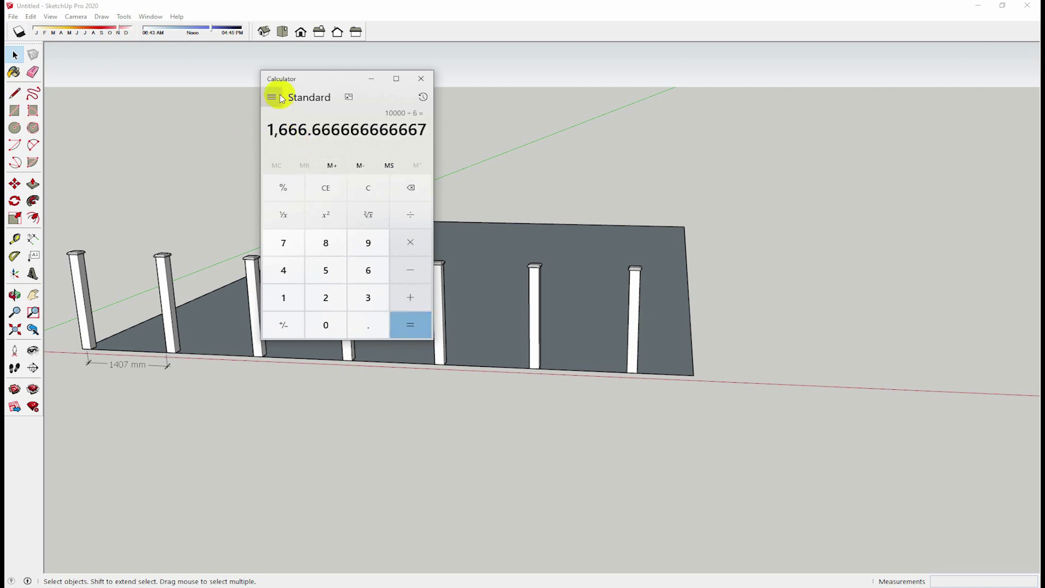
# - Move Calculator to the right of the model and return to SketchUp
pyautogui.moveTo(286, 80); pyautogui.dragTo(410, 93)
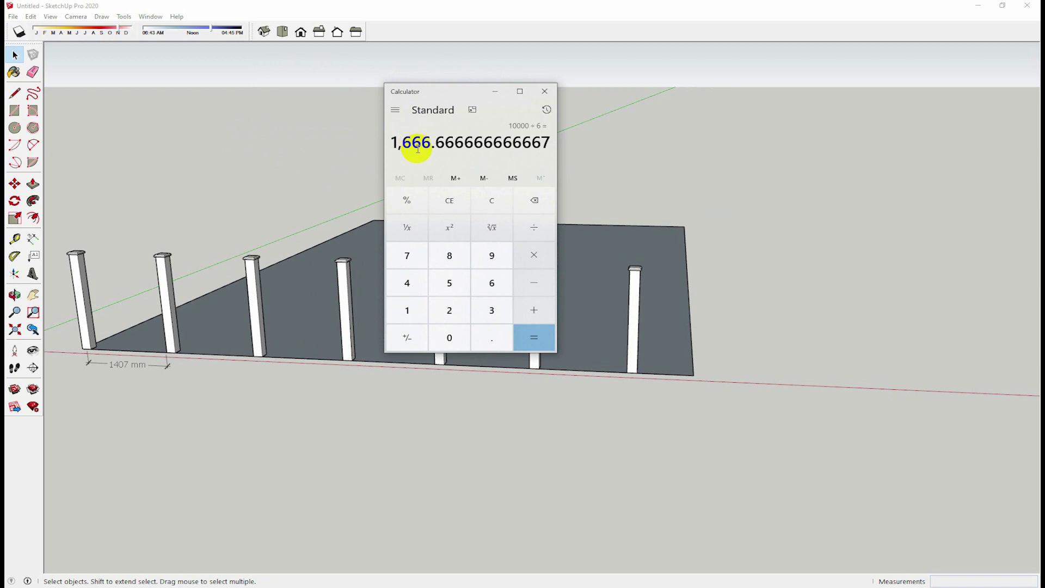
pyautogui.moveTo(425, 146); pyautogui.dragTo(398, 146)
pyautogui.moveTo(414, 89); pyautogui.dragTo(765, 140)
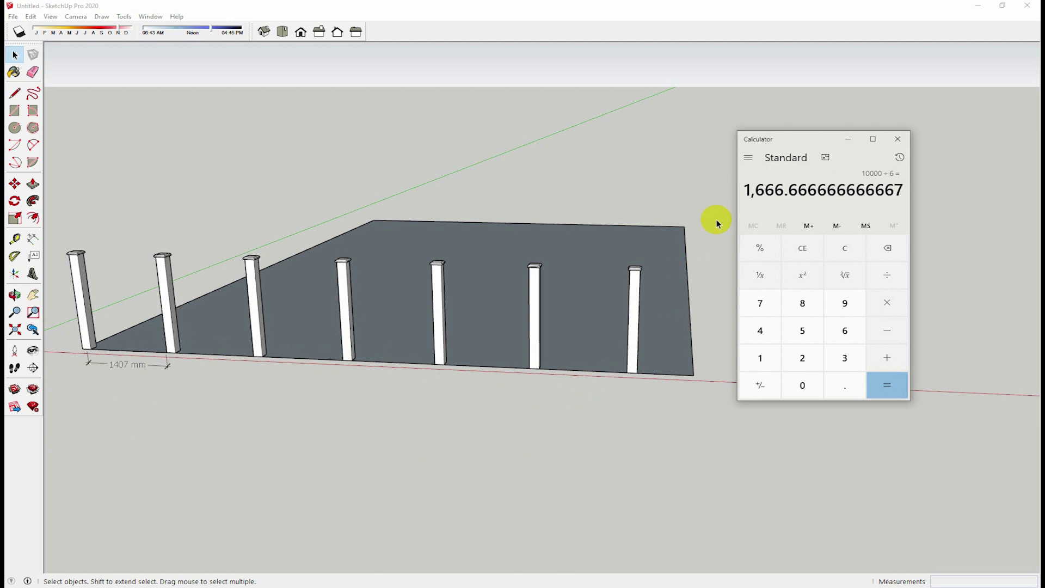
pyautogui.click(635, 319)
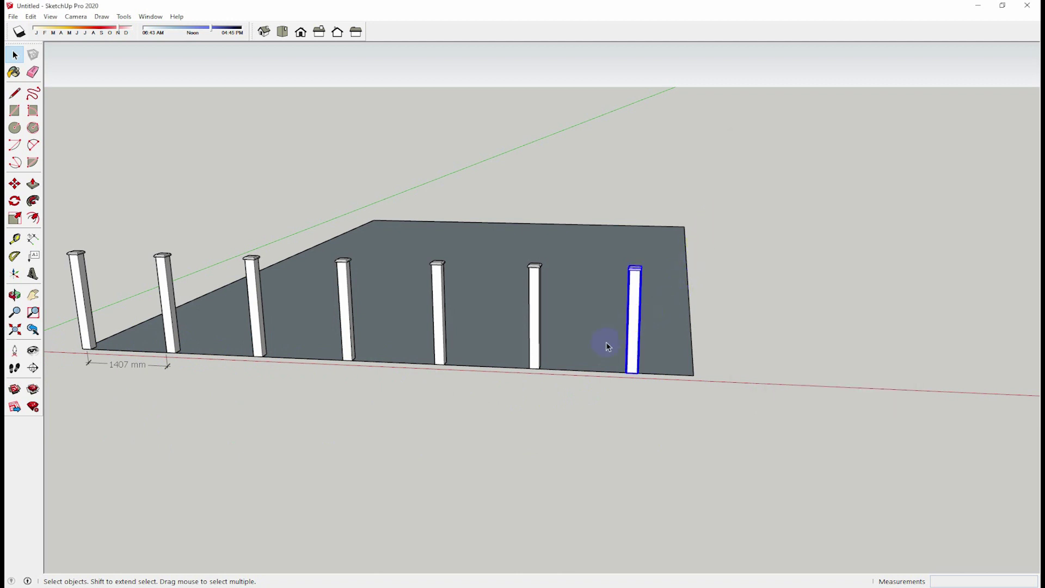
# - Delete the six posts to the right of the corner post
pyautogui.click(535, 343)
pyautogui.click(633, 341)
pyautogui.press('Delete')
pyautogui.press('Delete')
pyautogui.click(439, 326)
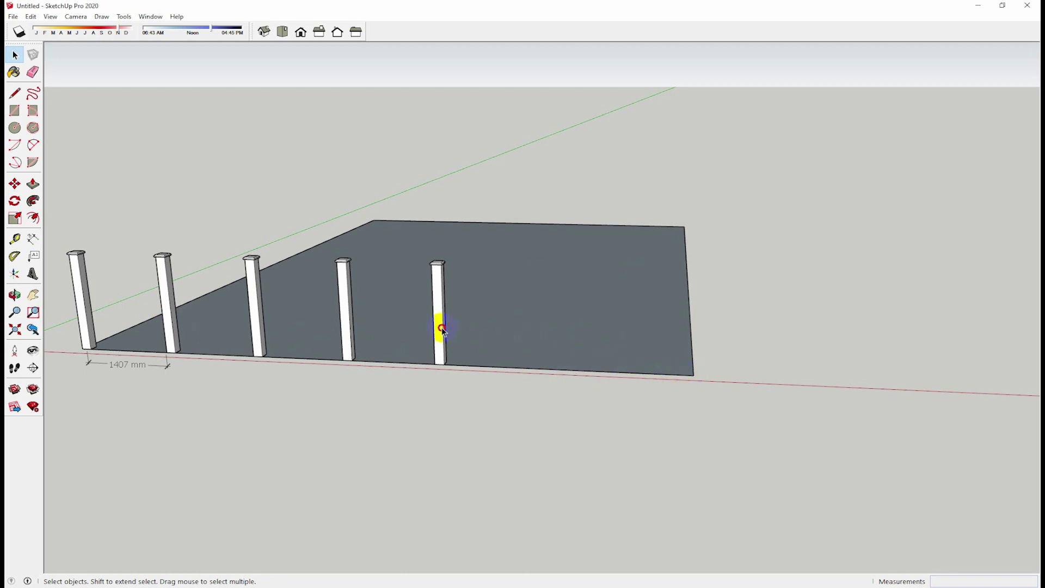
pyautogui.press('Delete')
pyautogui.press('Delete')
pyautogui.click(257, 328)
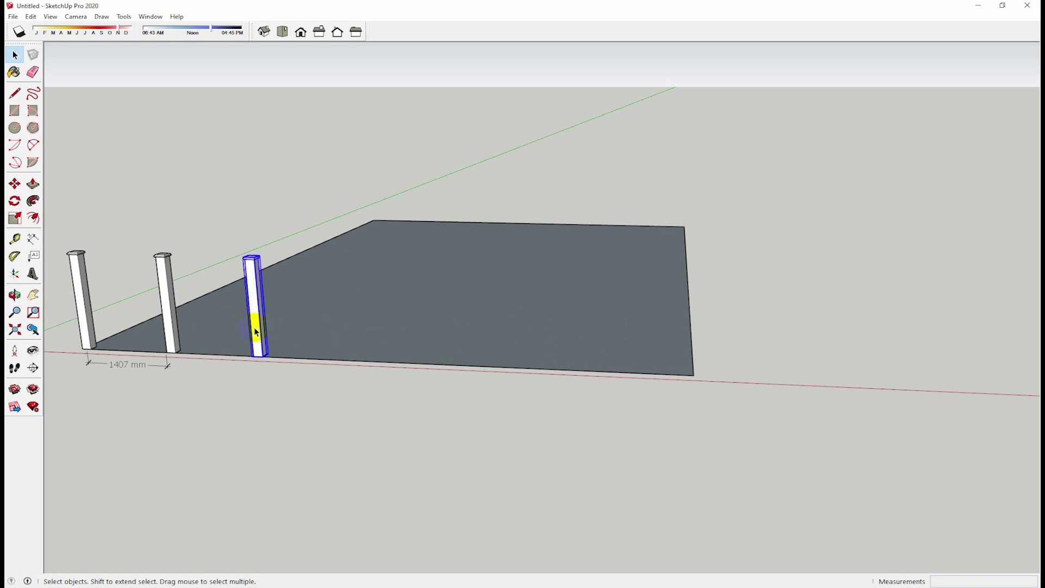
pyautogui.press('Delete')
pyautogui.click(167, 318)
pyautogui.press('Delete')
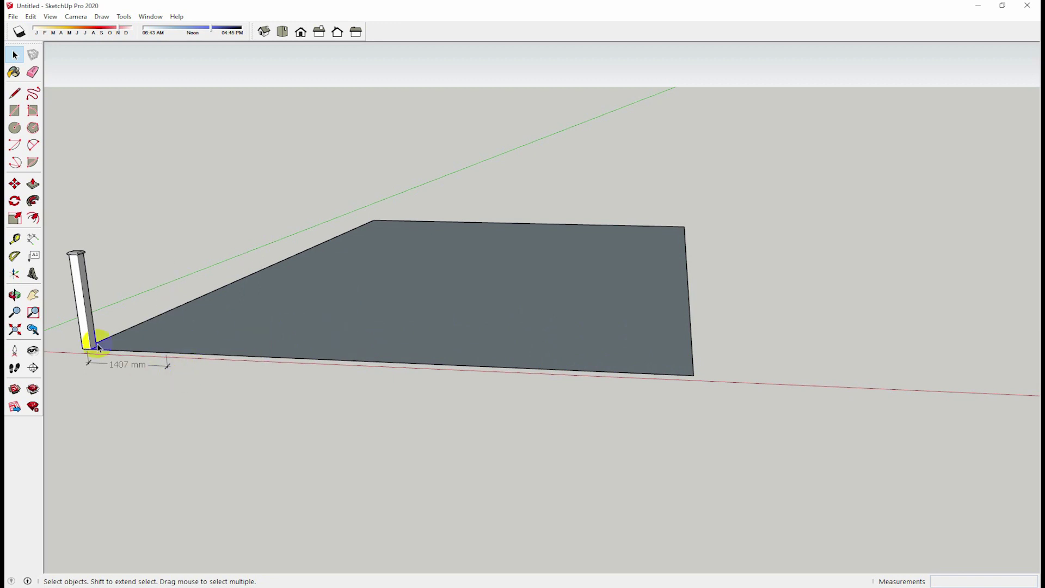
# - Select the remaining corner post with the Move tool active
pyautogui.click(85, 339)
pyautogui.scroll(1, 70, 351)
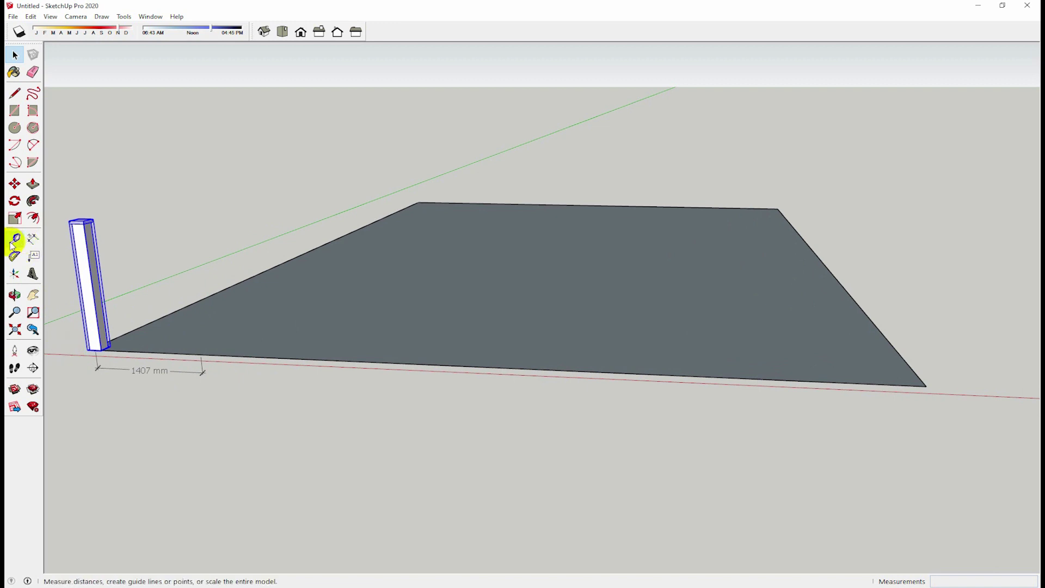
pyautogui.click(15, 183)
pyautogui.scroll(5, 60, 347)
# - Copy the corner post to the slab's far corner and divide the span into five equal gaps (/5)
pyautogui.keyDown('ctrl'); pyautogui.click(272, 357); pyautogui.keyUp('ctrl')
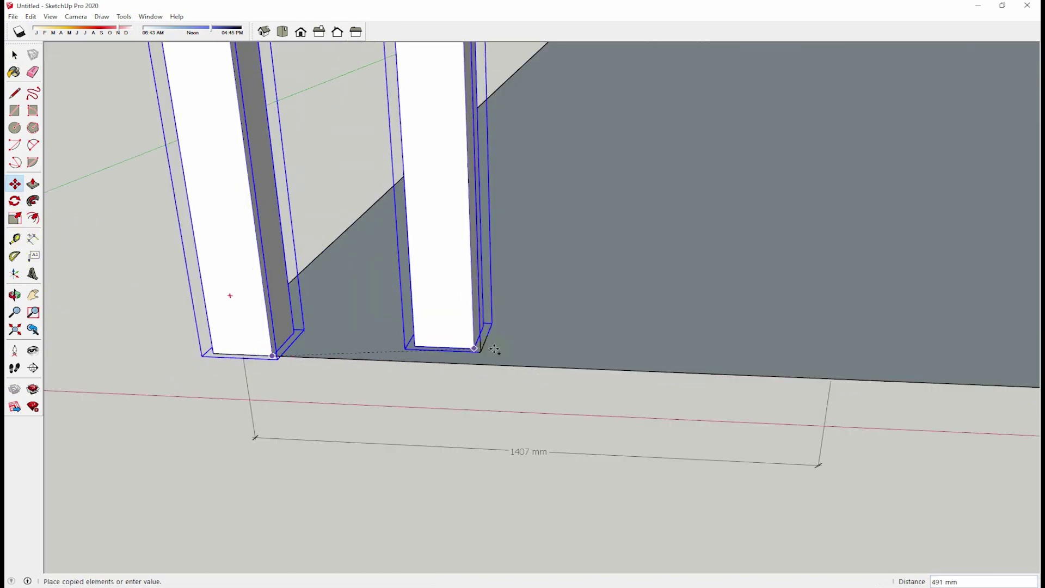
pyautogui.scroll(-2, 494, 349)
pyautogui.moveTo(786, 346); pyautogui.dragTo(108, 276, button='middle')
pyautogui.scroll(3, 670, 268)
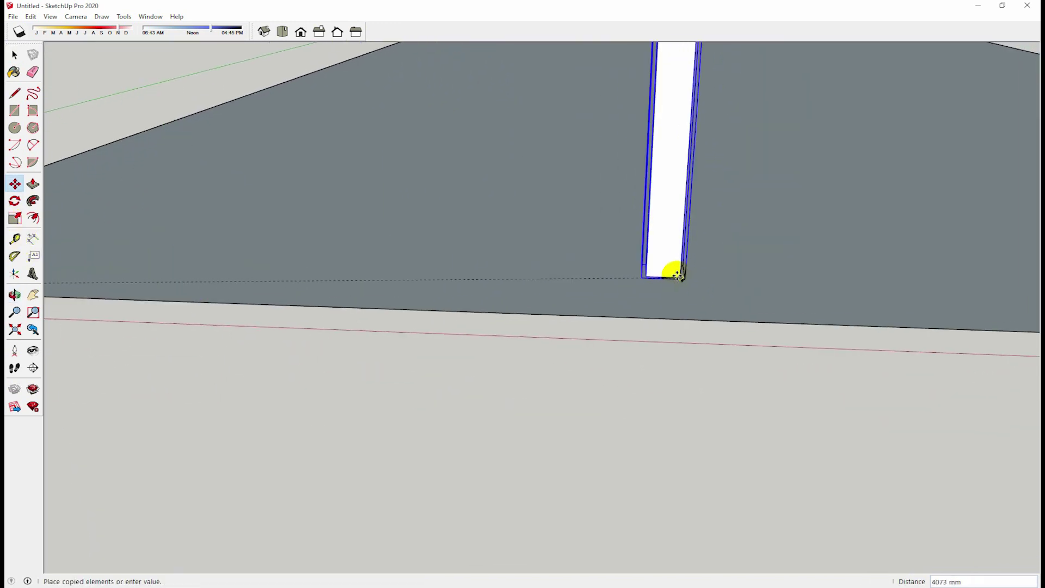
pyautogui.scroll(-3, 782, 292)
pyautogui.moveTo(782, 292); pyautogui.dragTo(560, 294, button='middle')
pyautogui.scroll(-2, 559, 294)
pyautogui.scroll(2, 749, 338)
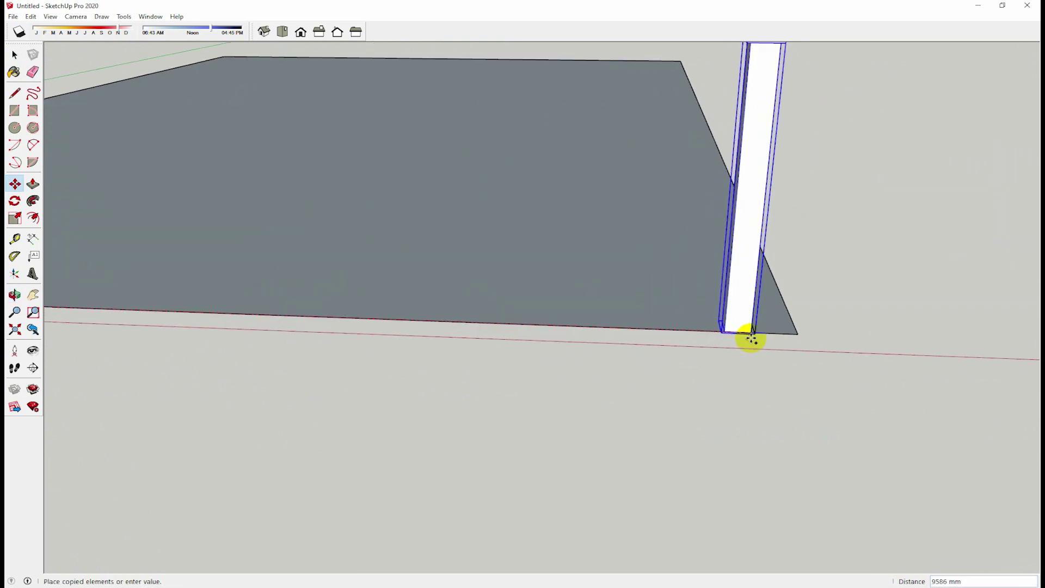
pyautogui.scroll(2, 800, 332)
pyautogui.scroll(2, 760, 347)
pyautogui.click(785, 331)
pyautogui.scroll(-2, 596, 375)
pyautogui.scroll(-2, 596, 375)
pyautogui.write('/5')
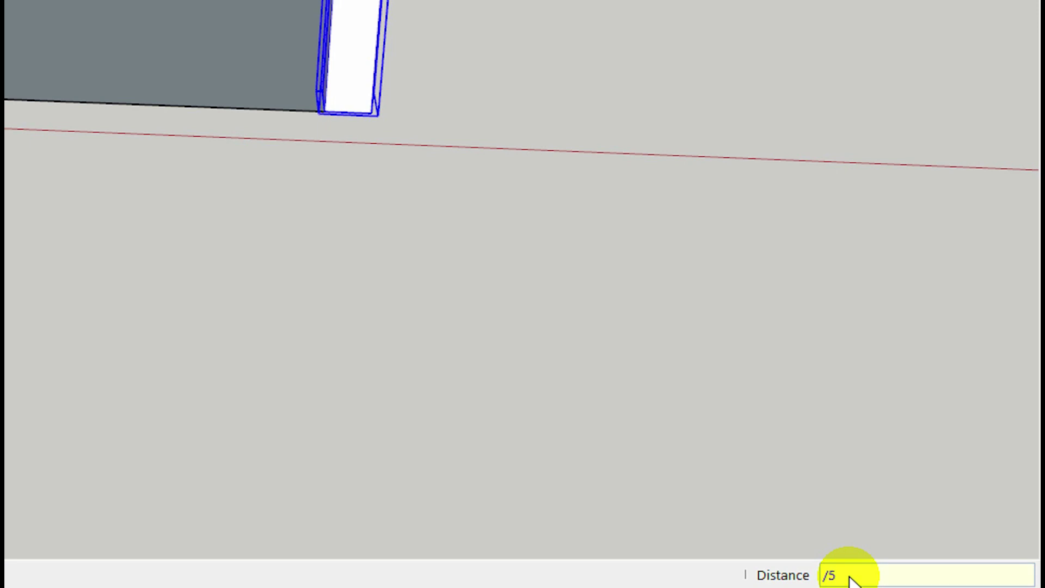
pyautogui.press('Return')
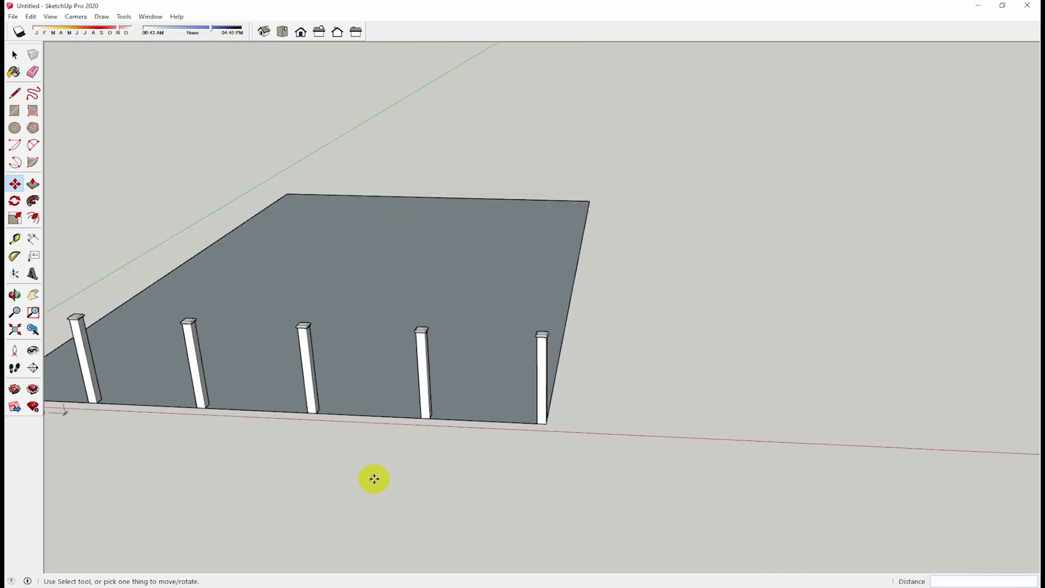
# - Delete the old 1407 mm dimension
pyautogui.keyDown('shift'); pyautogui.moveTo(373, 477); pyautogui.dragTo(590, 426, button='middle'); pyautogui.keyUp('shift')
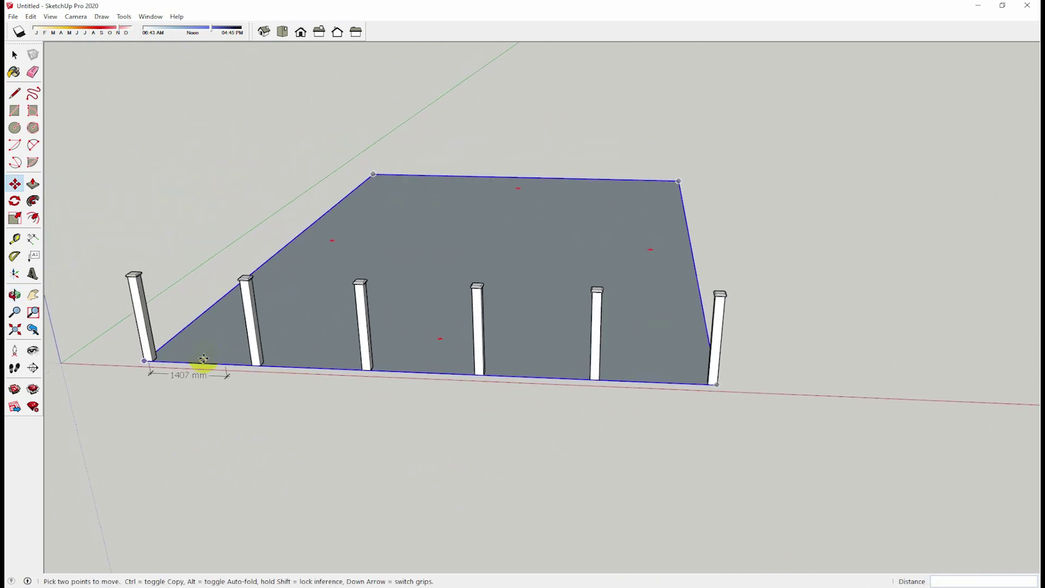
pyautogui.scroll(1, 163, 403)
pyautogui.scroll(2, 140, 338)
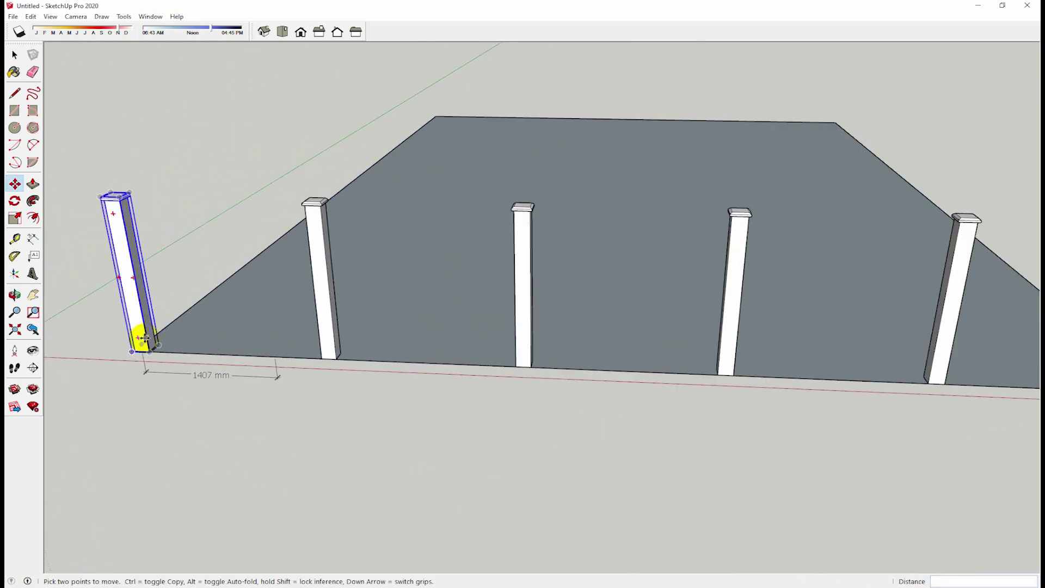
pyautogui.scroll(2, 139, 343)
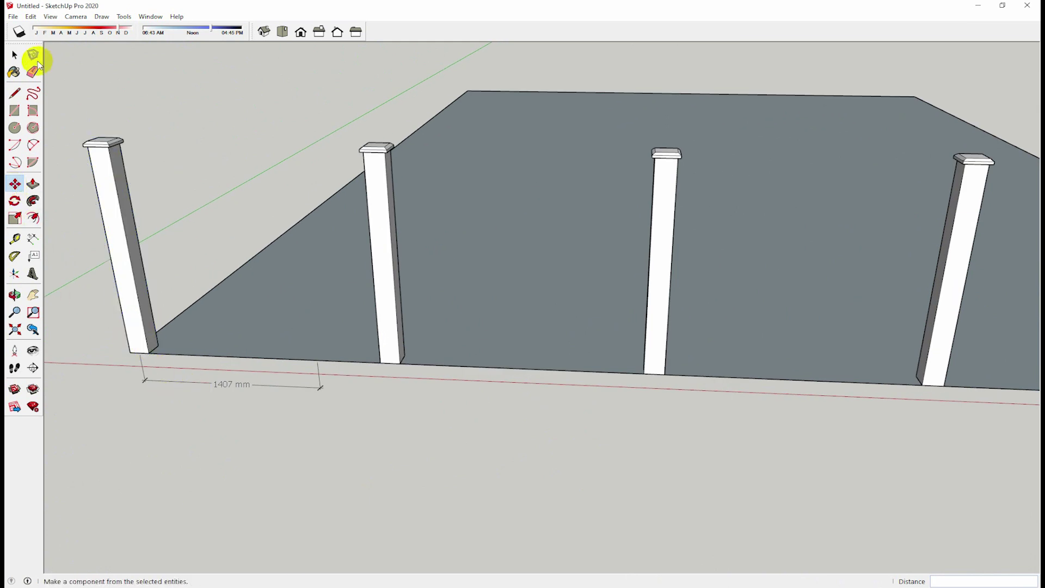
pyautogui.click(14, 55)
pyautogui.press('Delete')
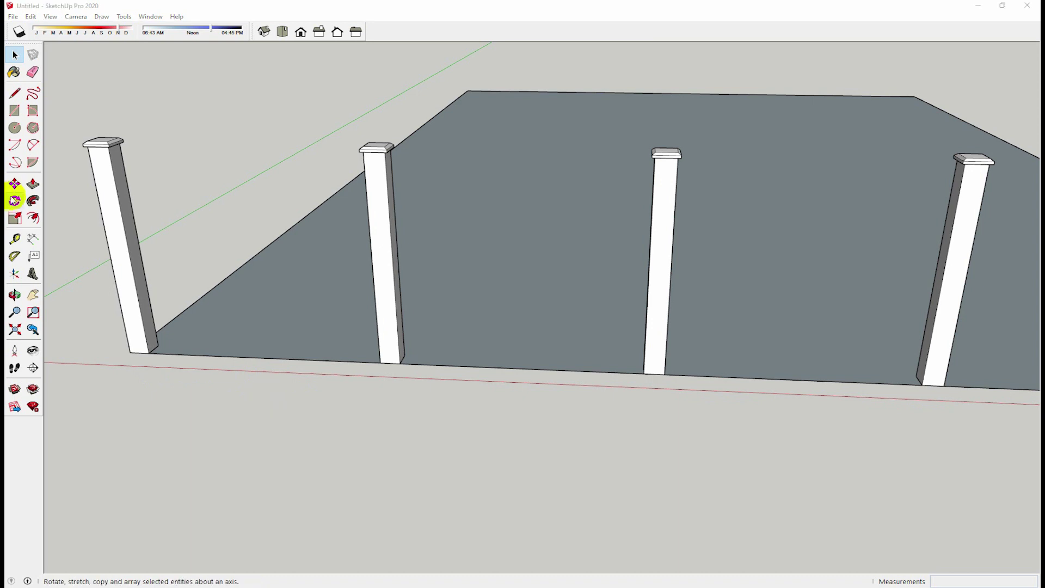
# - Dimension the 1820 mm gap between the first and second posts
pyautogui.click(33, 238)
pyautogui.click(149, 353)
pyautogui.click(381, 362)
pyautogui.click(366, 403)
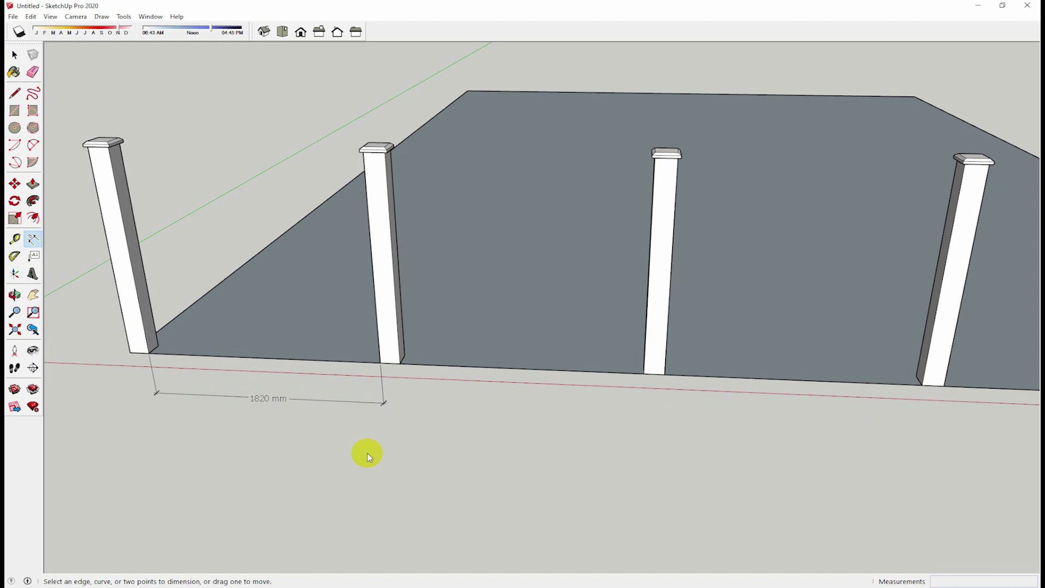
pyautogui.scroll(1, 260, 409)
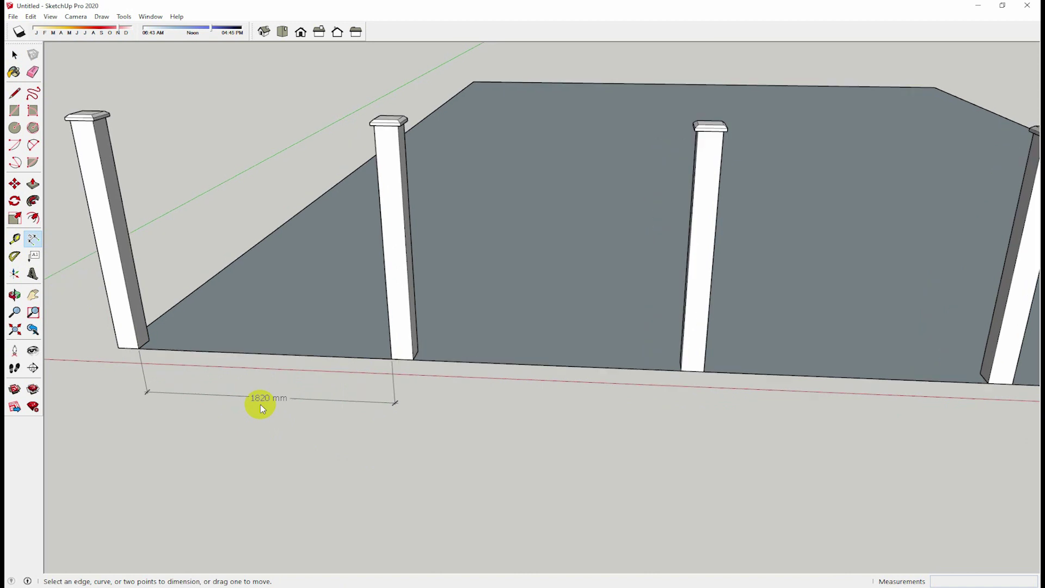
pyautogui.scroll(-1, 278, 409)
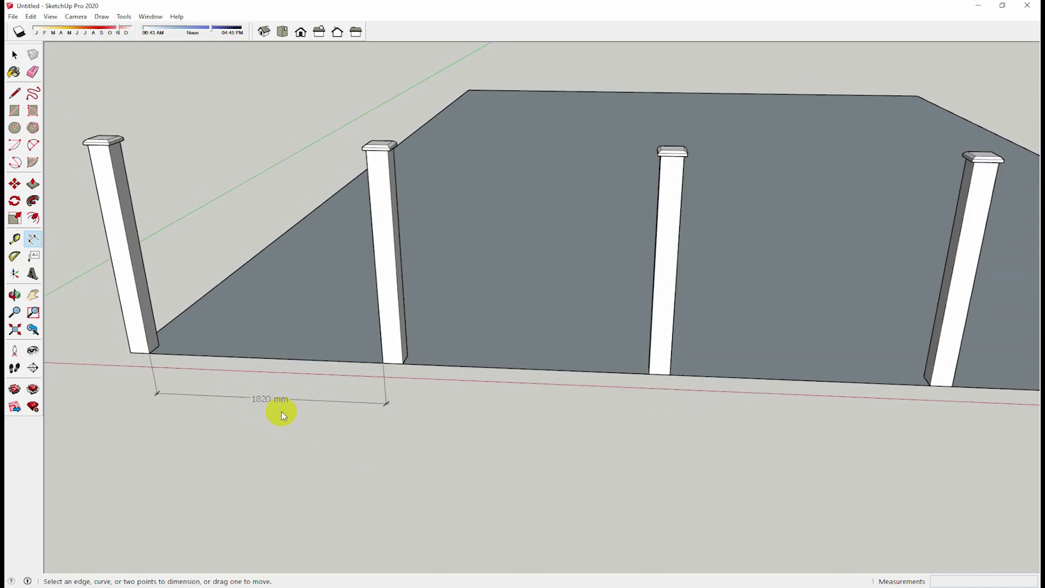
pyautogui.click(15, 54)
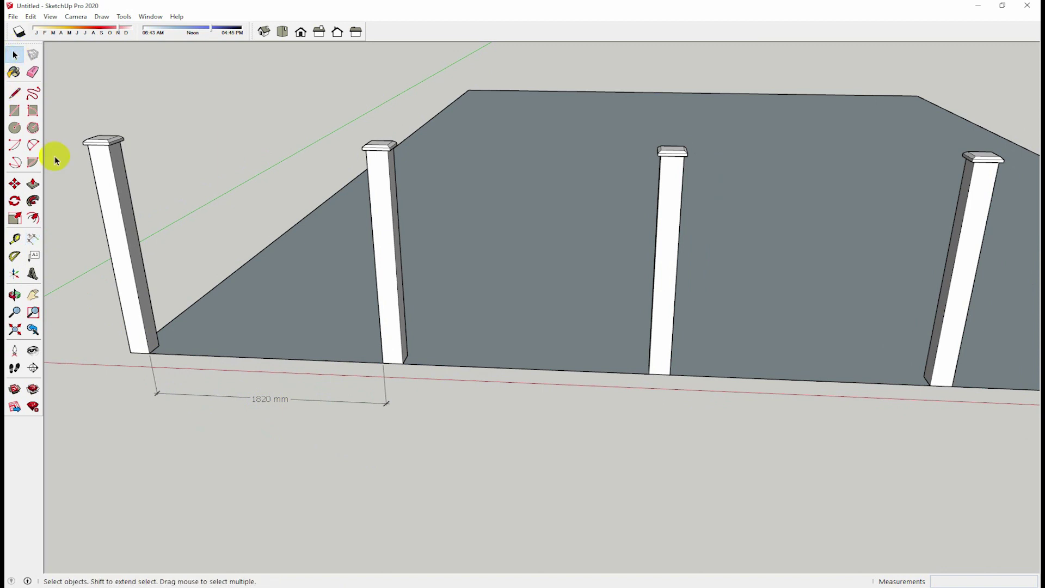
# - Add a second 1820 mm dimension between the second and third posts
pyautogui.scroll(-1, 280, 434)
pyautogui.scroll(-1, 286, 434)
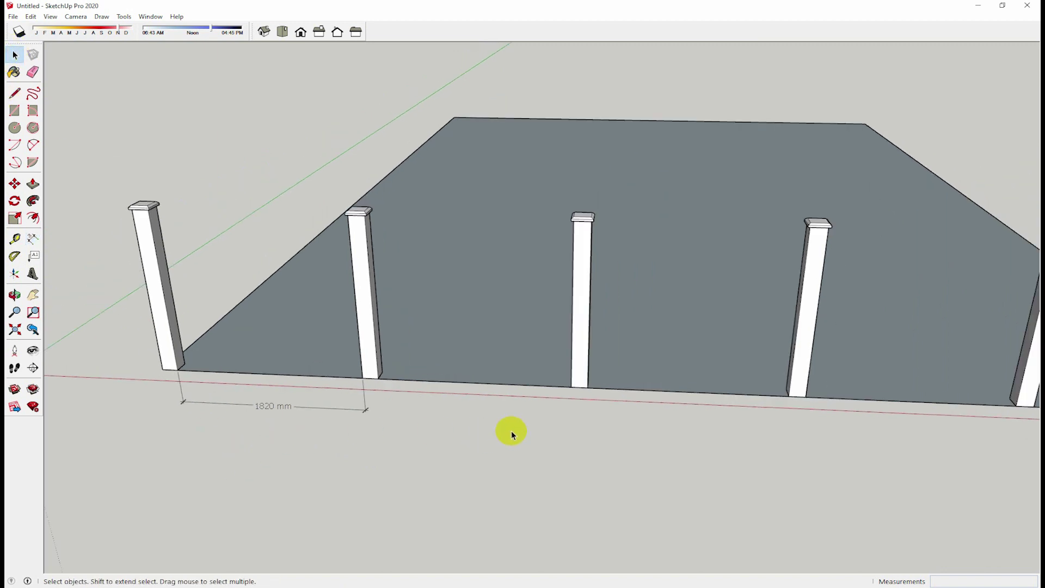
pyautogui.click(33, 239)
pyautogui.click(377, 378)
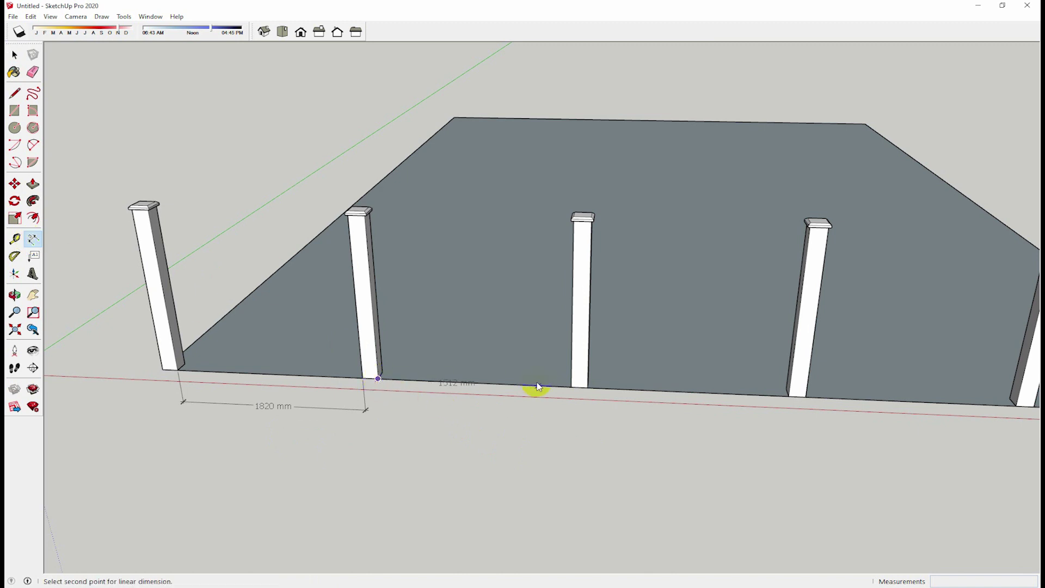
pyautogui.click(572, 388)
pyautogui.click(567, 419)
# - Orbit out to view the whole slab from its corner
pyautogui.scroll(-2, 479, 462)
pyautogui.keyDown('shift'); pyautogui.moveTo(587, 453); pyautogui.dragTo(452, 407, button='middle'); pyautogui.keyUp('shift')
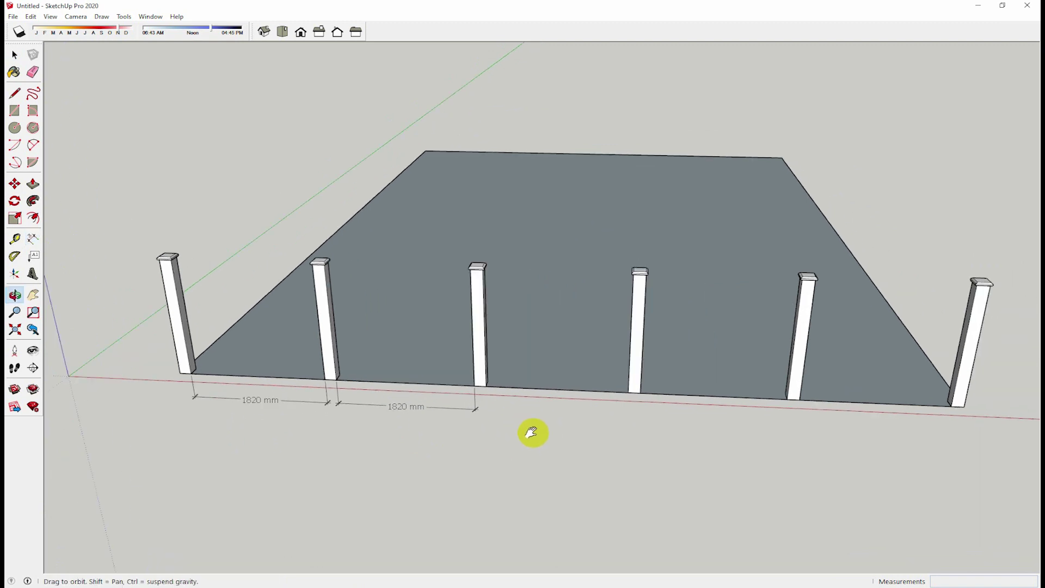
pyautogui.moveTo(711, 402)
pyautogui.mouseDown(button='middle')
pyautogui.moveTo(479, 444)
pyautogui.moveTo(492, 436)
pyautogui.mouseUp(button='middle')
pyautogui.scroll(-2, 745, 469)
pyautogui.moveTo(744, 469)
pyautogui.mouseDown(button='middle')
pyautogui.moveTo(534, 413)
pyautogui.moveTo(396, 395)
pyautogui.mouseUp(button='middle')
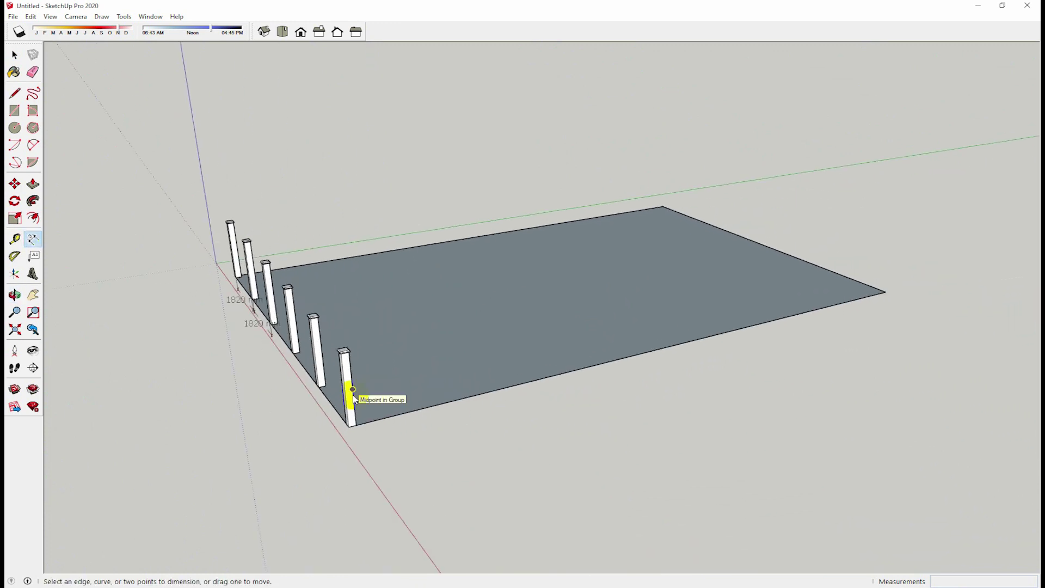
# - Select all six posts in the edge row
pyautogui.click(14, 54)
pyautogui.moveTo(350, 419)
pyautogui.mouseDown(button='middle')
pyautogui.moveTo(283, 419)
pyautogui.moveTo(336, 433)
pyautogui.moveTo(328, 388)
pyautogui.mouseUp(button='middle')
pyautogui.click(326, 385)
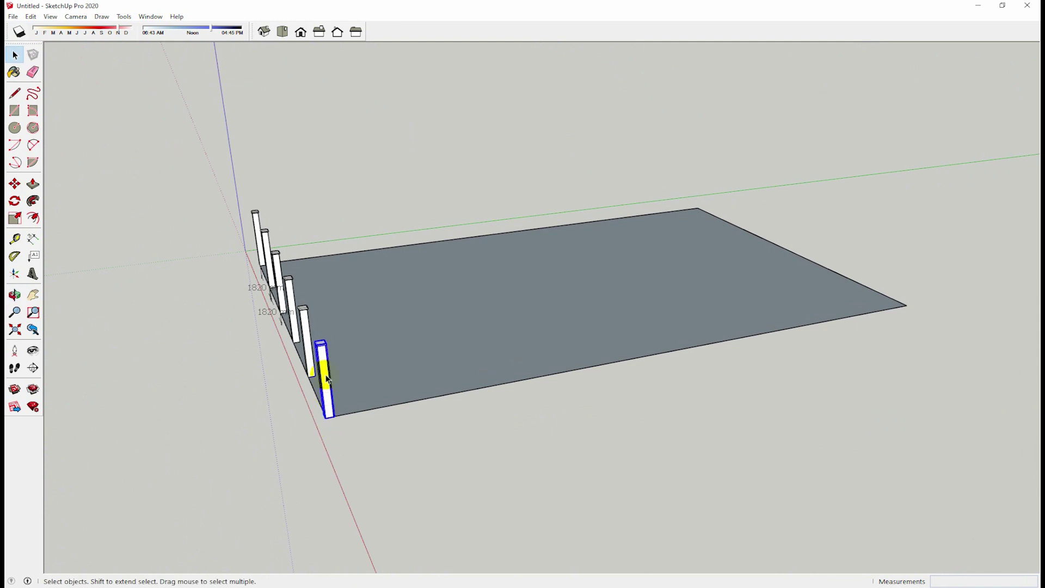
pyautogui.keyDown('shift'); pyautogui.click(309, 328); pyautogui.keyUp('shift')
pyautogui.keyDown('shift'); pyautogui.click(290, 294); pyautogui.keyUp('shift')
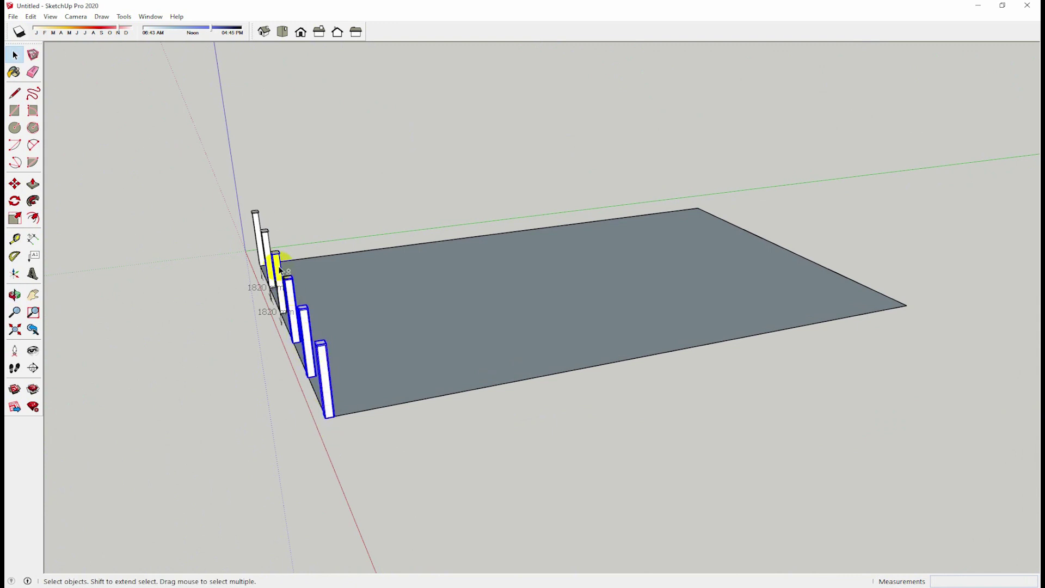
pyautogui.keyDown('shift'); pyautogui.click(279, 266); pyautogui.keyUp('shift')
pyautogui.keyDown('shift'); pyautogui.click(265, 237); pyautogui.keyUp('shift')
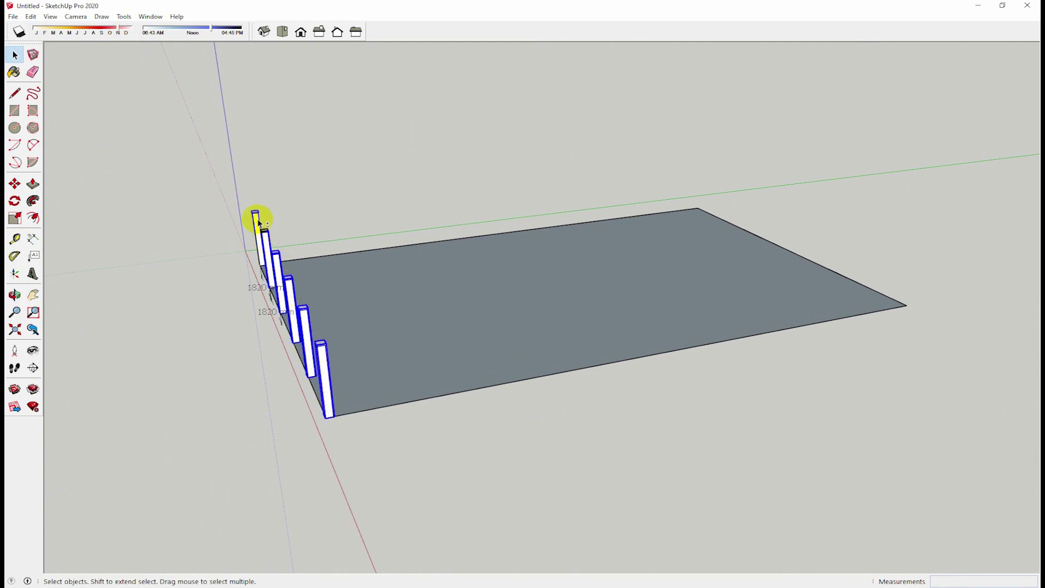
pyautogui.keyDown('shift'); pyautogui.click(258, 225); pyautogui.keyUp('shift')
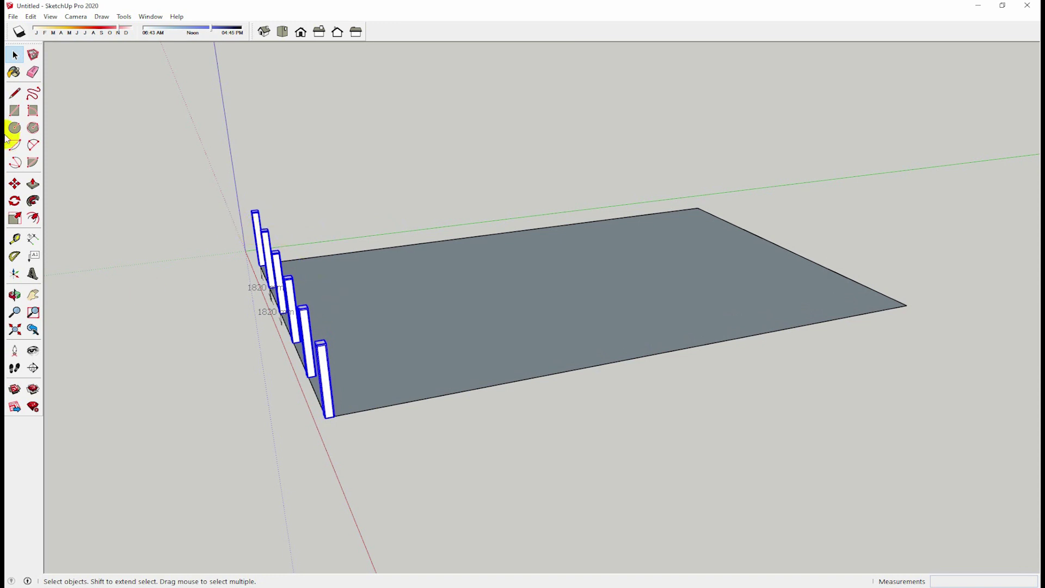
# - Copy the six posts with Move+Ctrl from a post's bottom corner to the slab's far corner
pyautogui.click(15, 185)
pyautogui.scroll(2, 331, 437)
pyautogui.scroll(2, 276, 408)
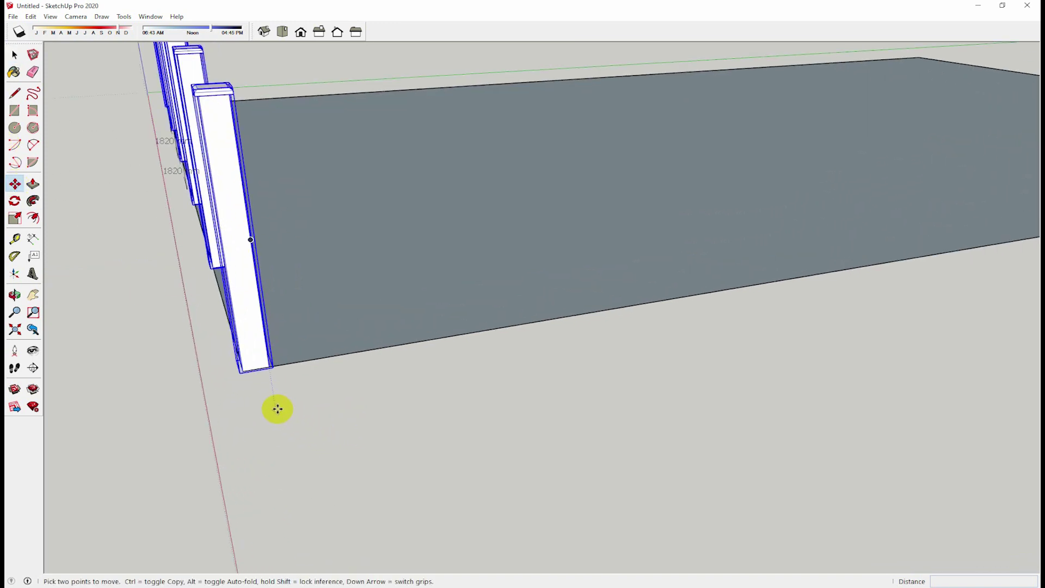
pyautogui.scroll(2, 261, 377)
pyautogui.scroll(2, 262, 377)
pyautogui.press('ctrl')
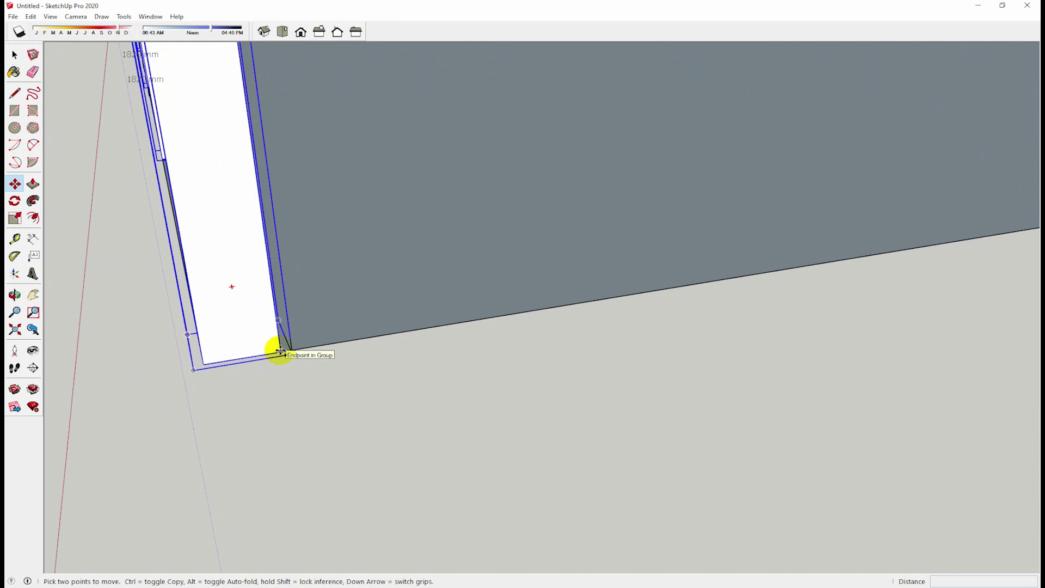
pyautogui.click(281, 351)
pyautogui.scroll(-3, 490, 301)
pyautogui.scroll(-2, 660, 283)
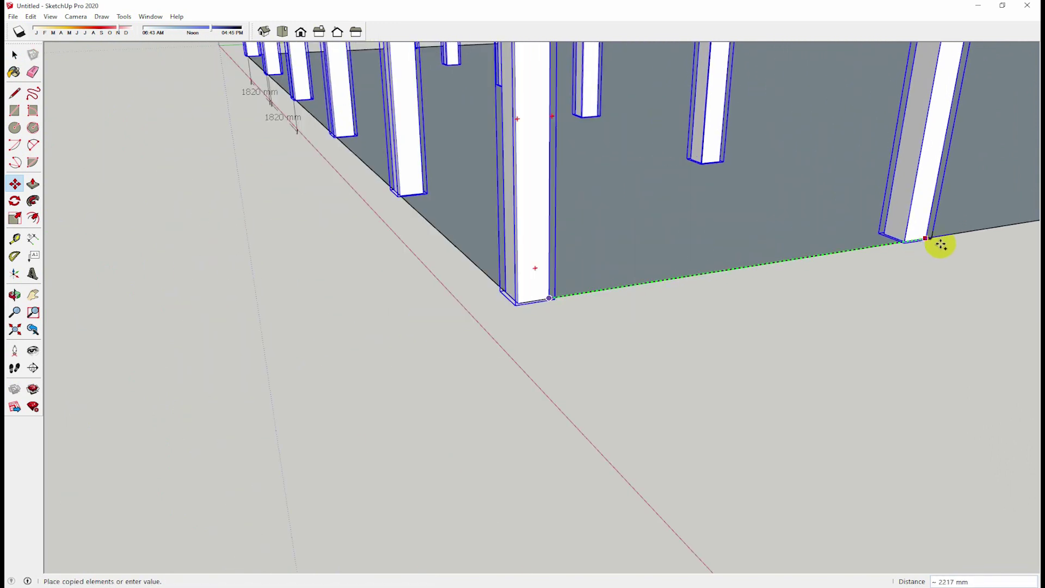
pyautogui.moveTo(940, 243); pyautogui.dragTo(385, 330, button='middle')
pyautogui.scroll(-3, 746, 303)
pyautogui.scroll(-2, 827, 263)
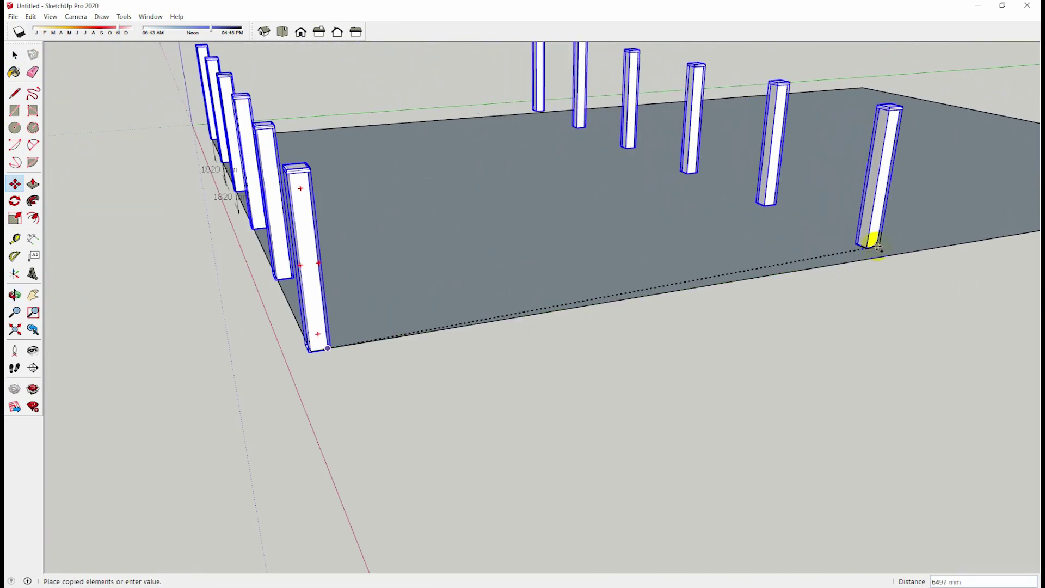
pyautogui.moveTo(870, 240); pyautogui.dragTo(375, 309, button='middle')
pyautogui.scroll(2, 887, 252)
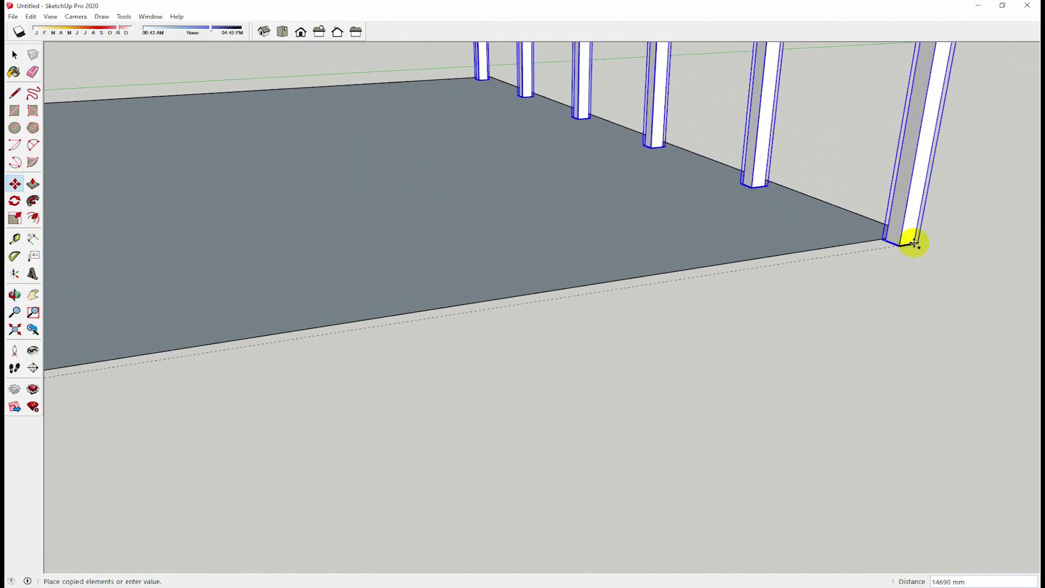
pyautogui.scroll(1, 910, 238)
pyautogui.click(911, 234)
pyautogui.scroll(-1, 853, 304)
pyautogui.scroll(-1, 849, 303)
pyautogui.write('/6')
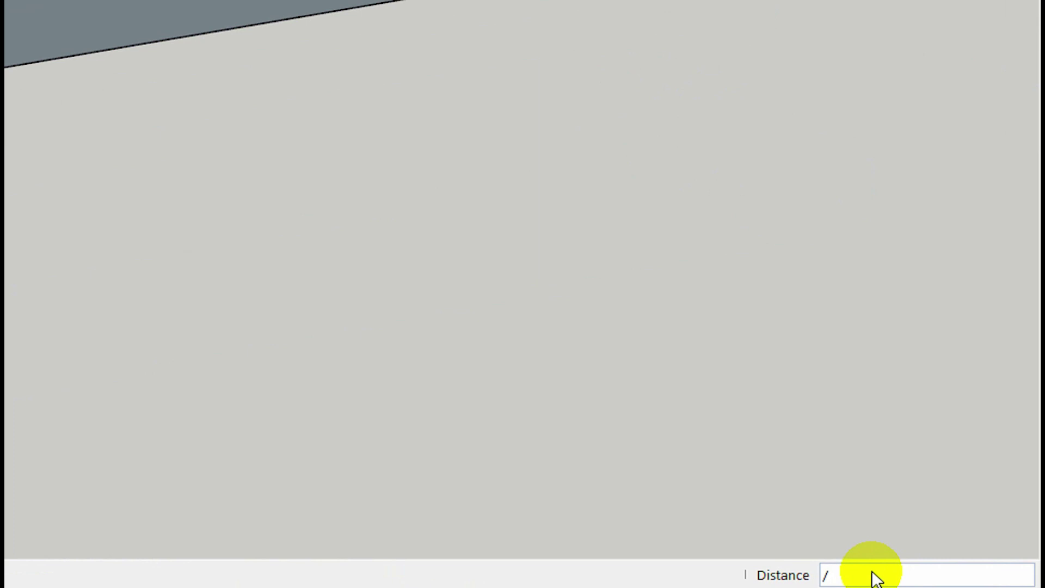
# - Array the copy with /6 into six equal gaps, filling the slab with rows of posts
pyautogui.press('Return')
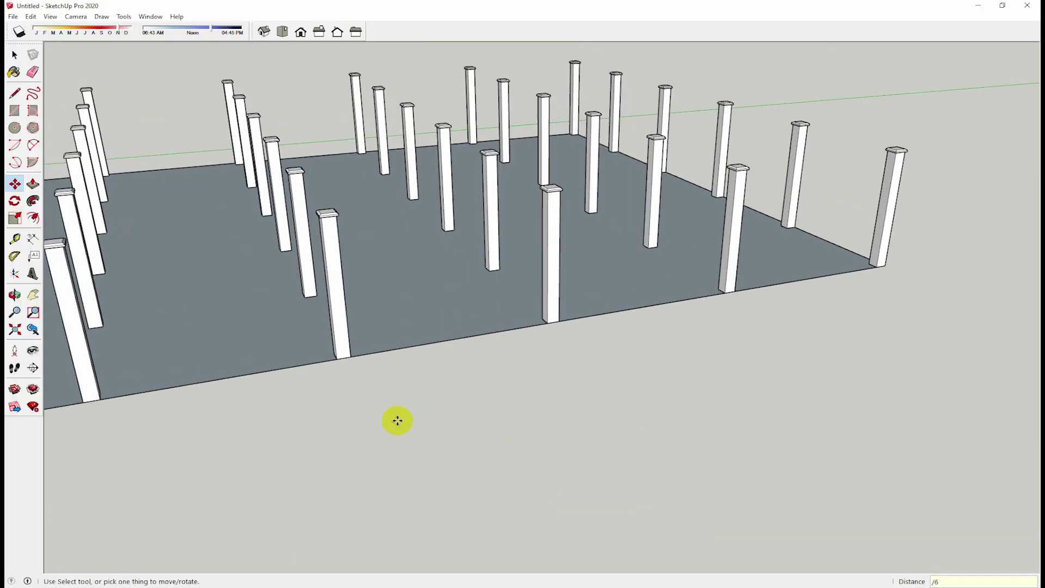
pyautogui.scroll(-2, 327, 424)
pyautogui.moveTo(305, 427)
pyautogui.mouseDown(button='middle')
pyautogui.moveTo(521, 367)
pyautogui.moveTo(617, 371)
pyautogui.mouseUp(button='middle')
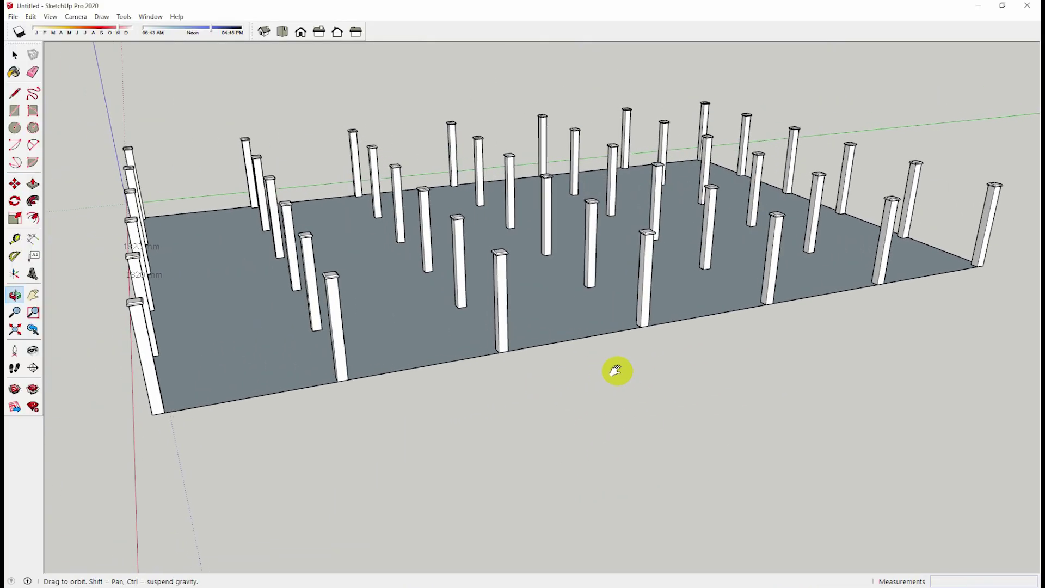
pyautogui.press('m')
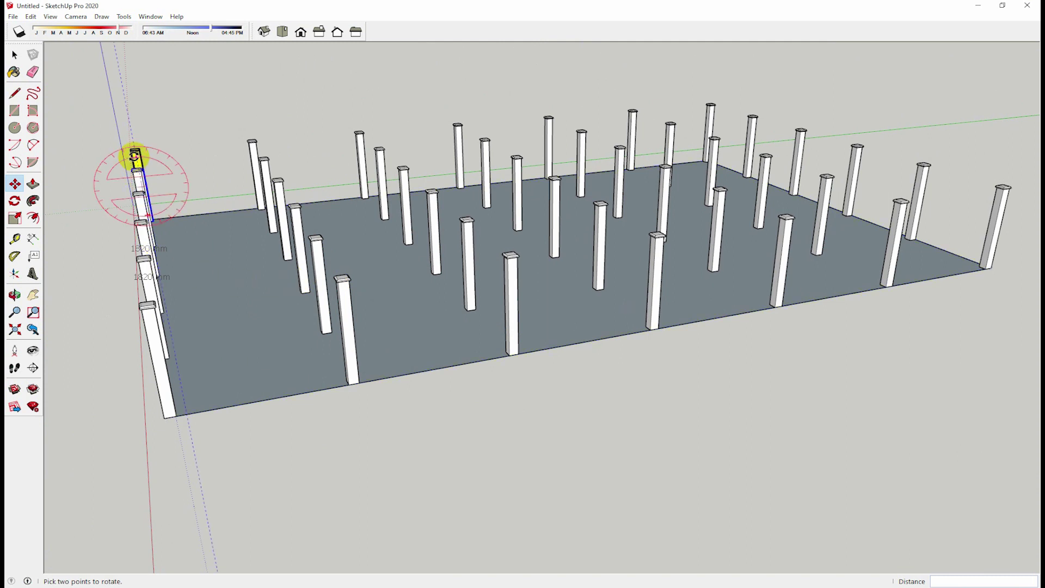
pyautogui.moveTo(236, 306)
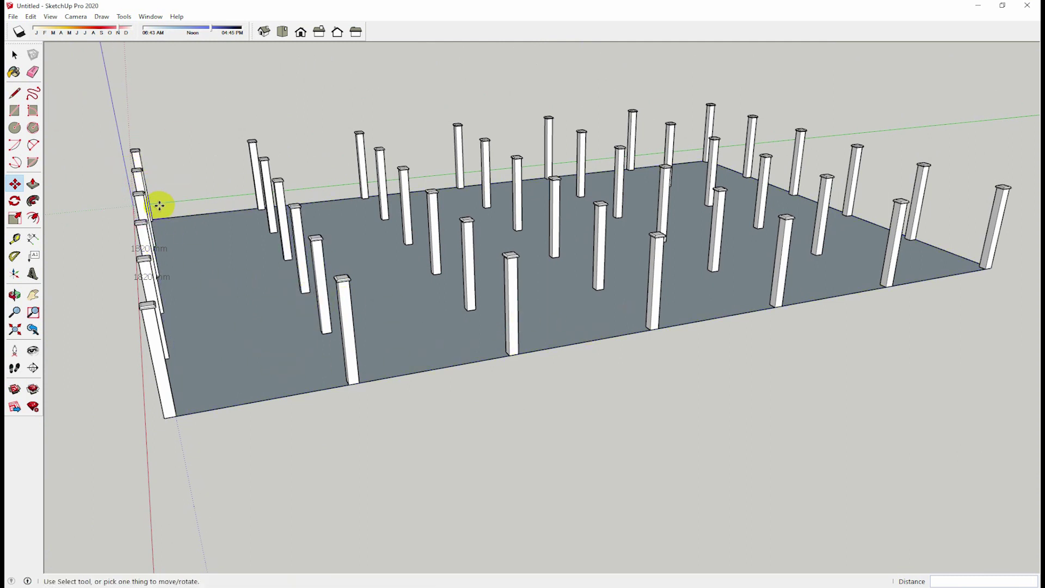
# - Undo the post array and select the front and far corner posts
pyautogui.hotkey('ctrl', 'z')
pyautogui.click(15, 55)
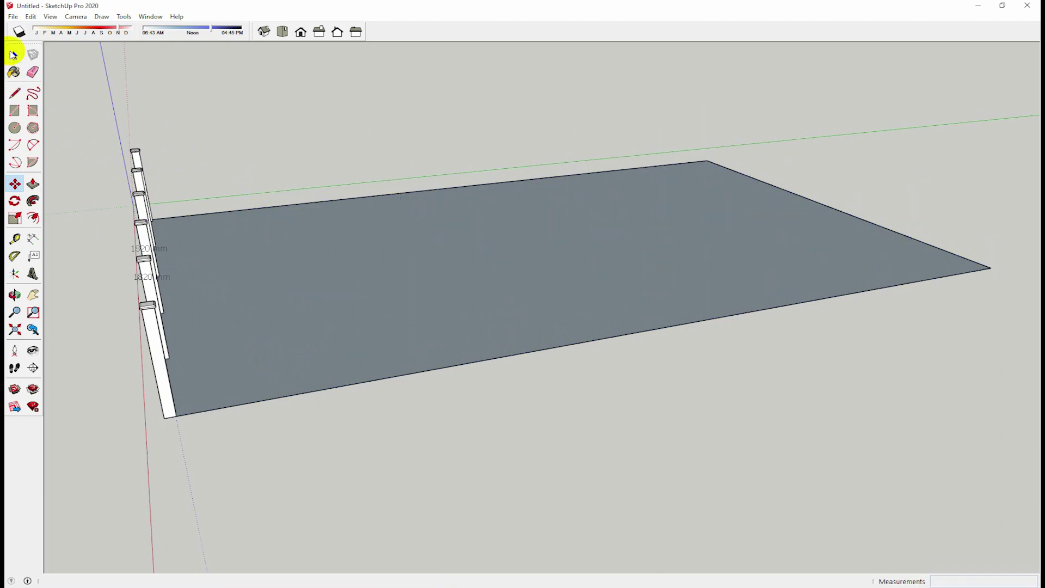
pyautogui.moveTo(306, 467); pyautogui.dragTo(189, 420, button='middle')
pyautogui.click(124, 354)
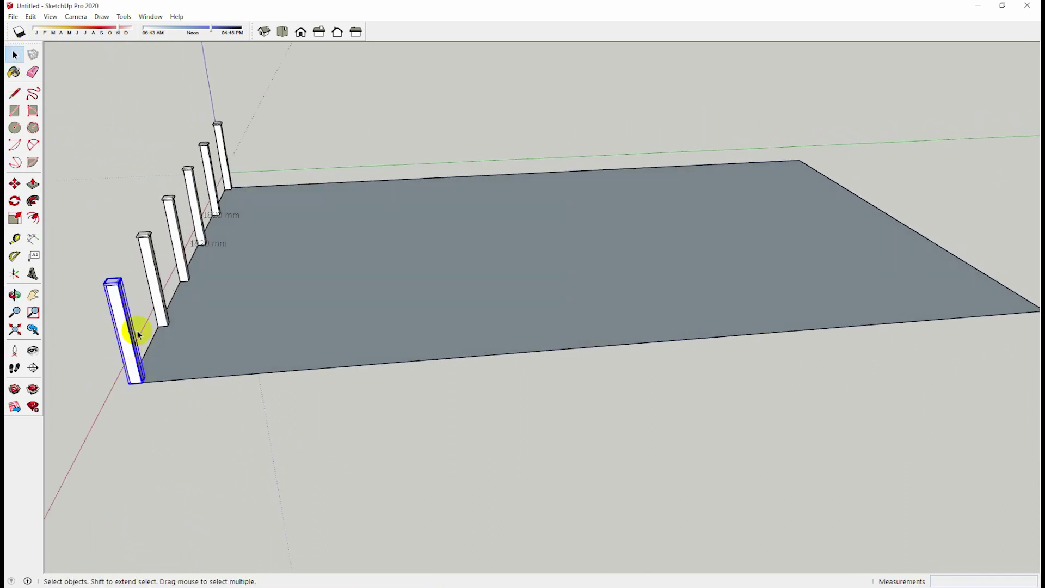
pyautogui.keyDown('shift'); pyautogui.click(222, 159); pyautogui.keyUp('shift')
# - Copy both corner posts with Move+Ctrl to the slab's opposite end, 14850 mm away
pyautogui.click(15, 184)
pyautogui.scroll(3, 137, 401)
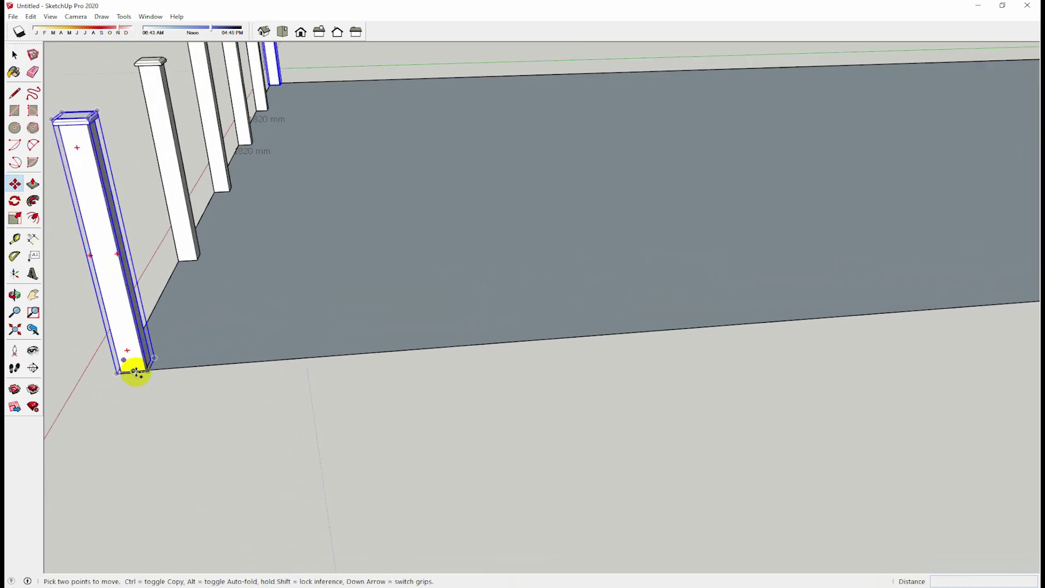
pyautogui.scroll(3, 136, 366)
pyautogui.scroll(2, 140, 355)
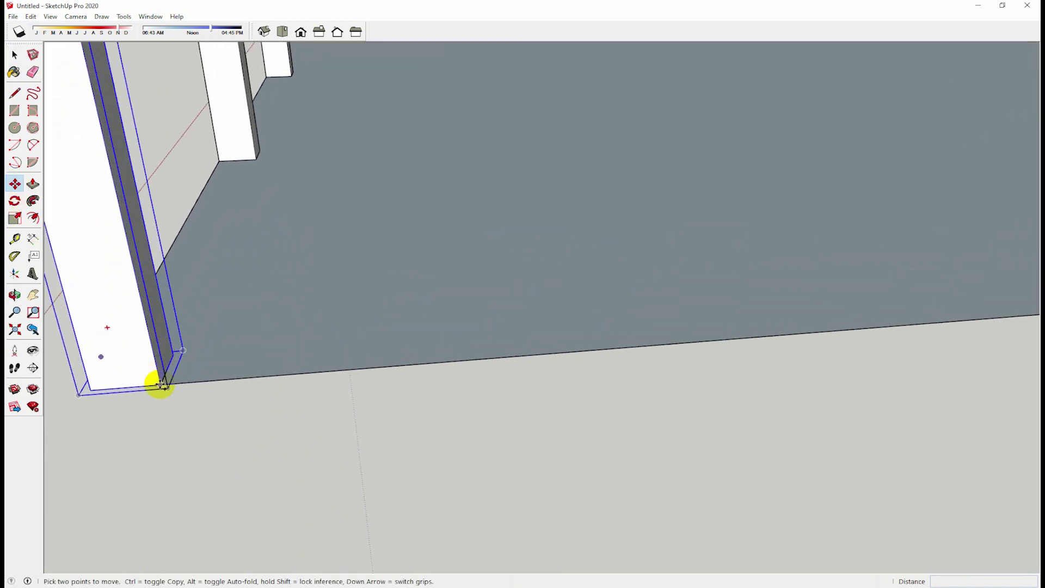
pyautogui.click(161, 385)
pyautogui.press('ctrl')
pyautogui.scroll(-3, 303, 380)
pyautogui.scroll(-2, 548, 359)
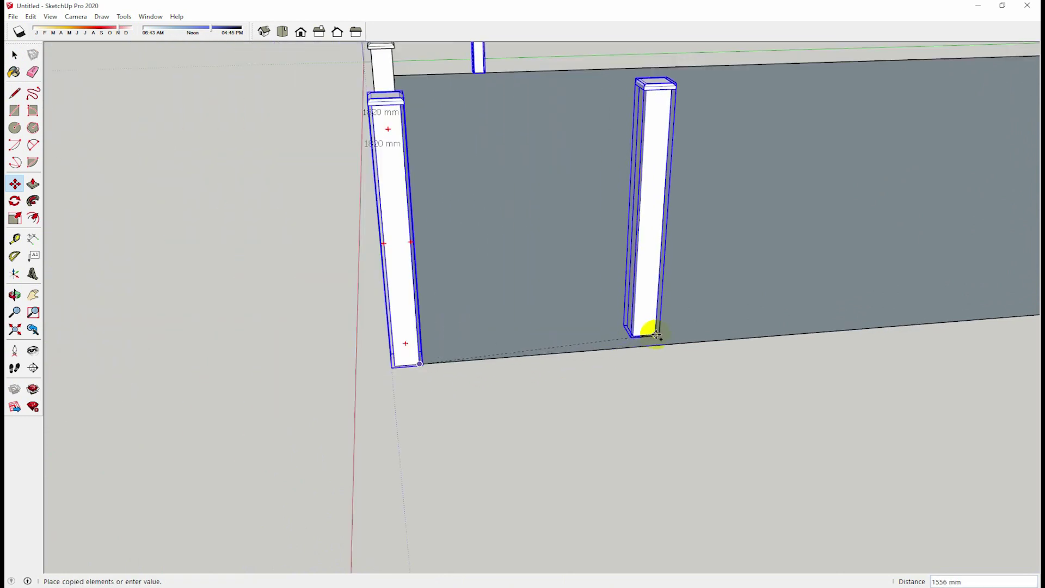
pyautogui.scroll(-3, 572, 349)
pyautogui.scroll(-2, 250, 388)
pyautogui.scroll(-2, 676, 346)
pyautogui.scroll(-1, 707, 343)
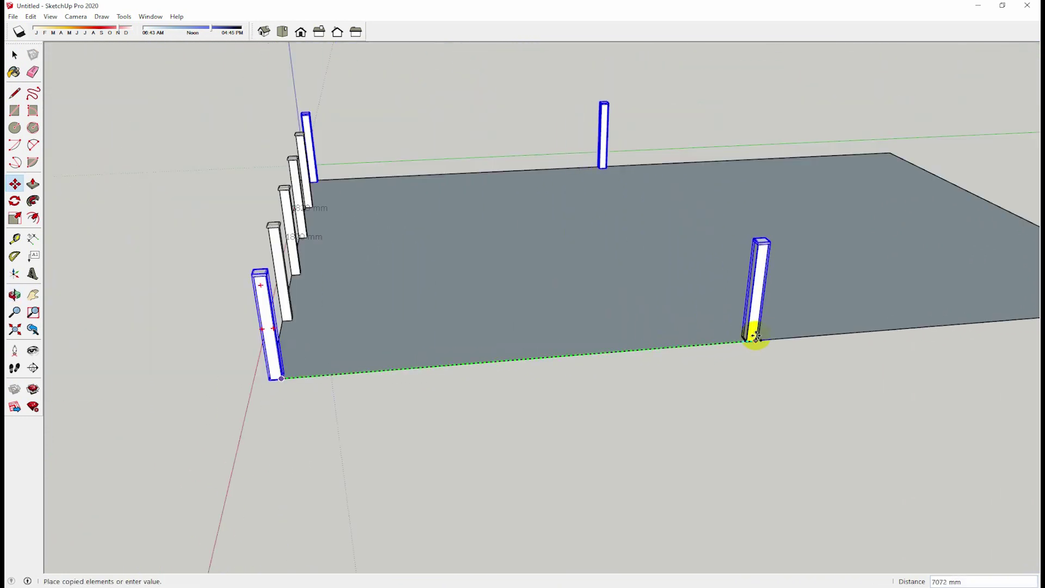
pyautogui.keyDown('shift'); pyautogui.moveTo(755, 336); pyautogui.dragTo(310, 367, button='middle'); pyautogui.keyUp('shift')
pyautogui.scroll(2, 729, 320)
pyautogui.scroll(3, 852, 353)
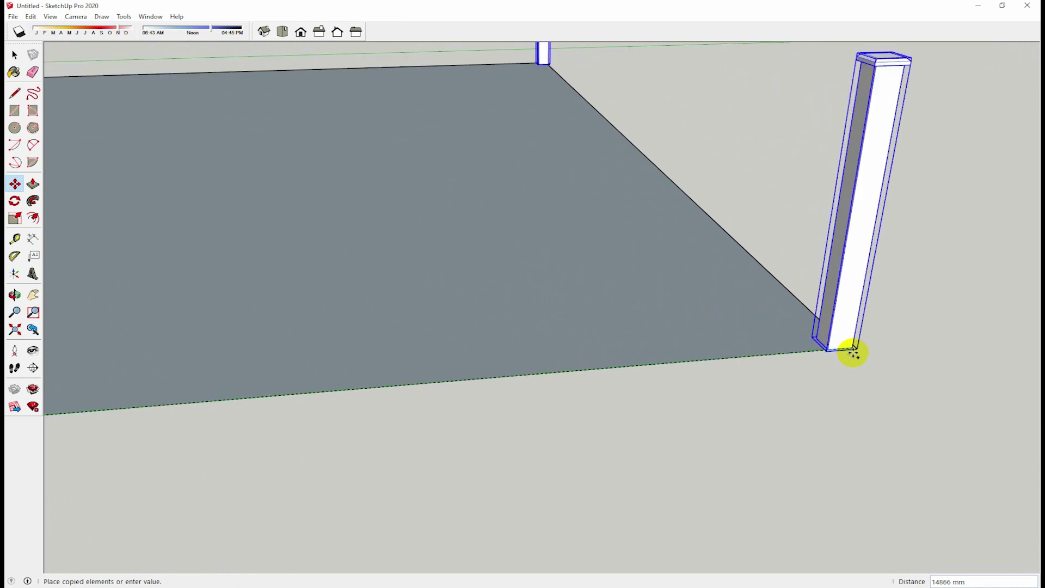
pyautogui.scroll(1, 852, 352)
pyautogui.click(848, 347)
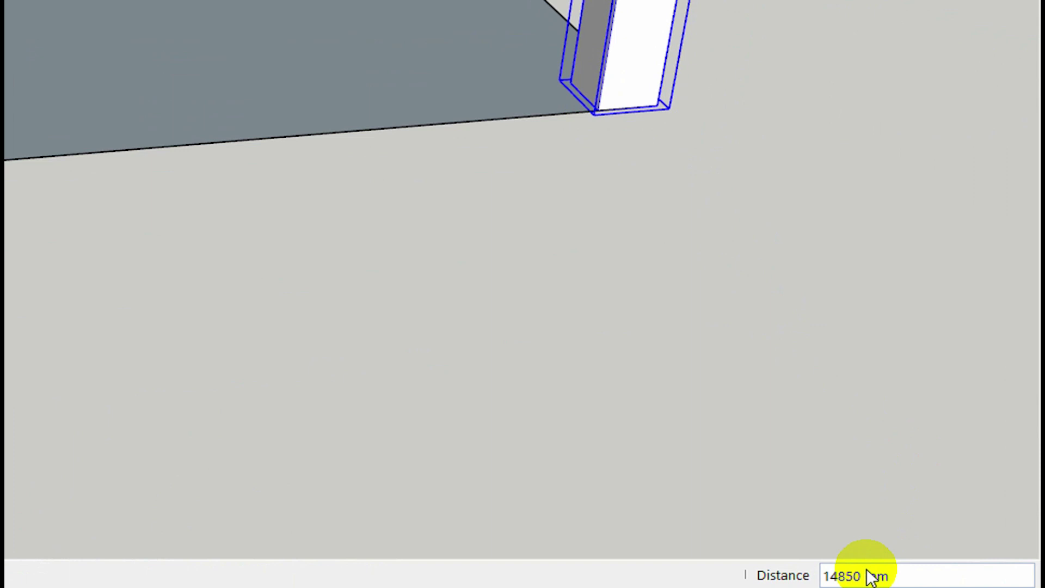
# - Divide the copy into six equal gaps with /6, lining both long edges with posts
pyautogui.write('/6')
pyautogui.press('Return')
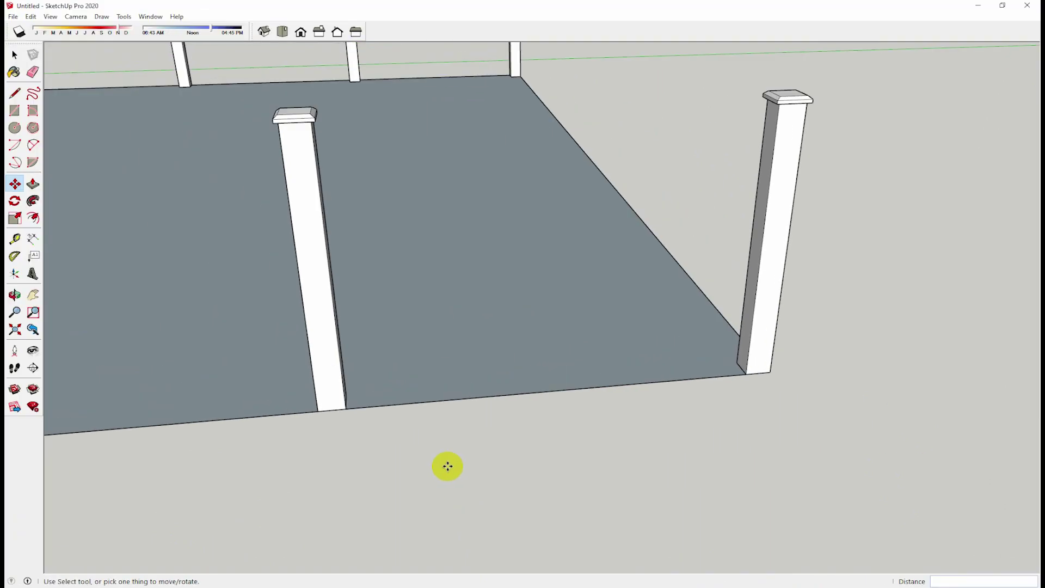
pyautogui.scroll(-3, 442, 466)
pyautogui.moveTo(327, 450)
pyautogui.keyDown('shift'); pyautogui.mouseDown(button='middle')
pyautogui.moveTo(741, 368)
pyautogui.moveTo(562, 408)
pyautogui.mouseUp(button='middle'); pyautogui.keyUp('shift')
pyautogui.press('m')
pyautogui.scroll(-2, 562, 408)
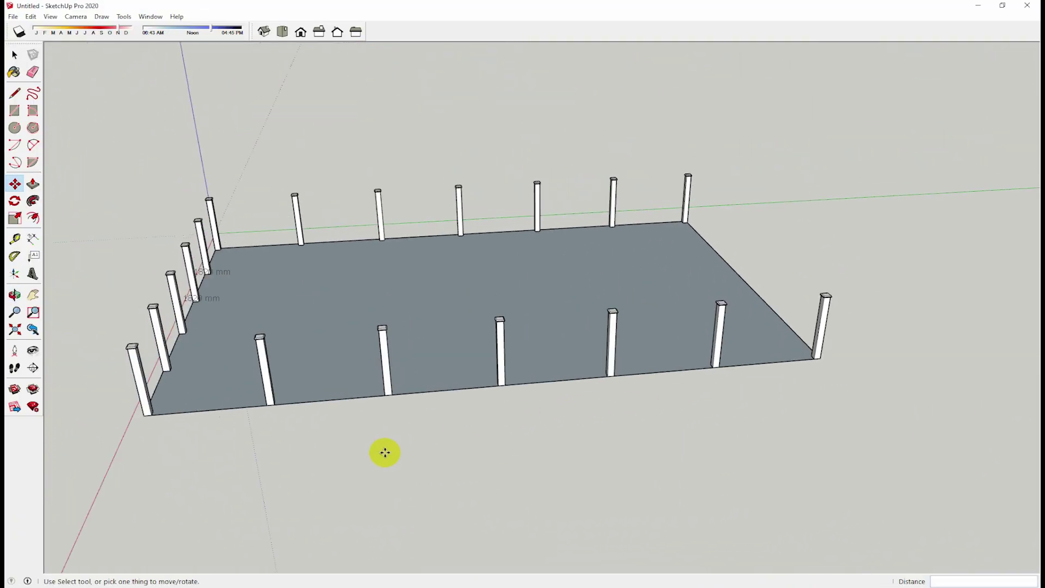
pyautogui.keyDown('shift'); pyautogui.moveTo(384, 452); pyautogui.dragTo(453, 441, button='middle'); pyautogui.keyUp('shift')
# - Dimension the 2325 mm gap from the corner post base to the next front-edge post
pyautogui.click(15, 54)
pyautogui.click(332, 372)
pyautogui.scroll(1, 196, 455)
pyautogui.scroll(2, 234, 462)
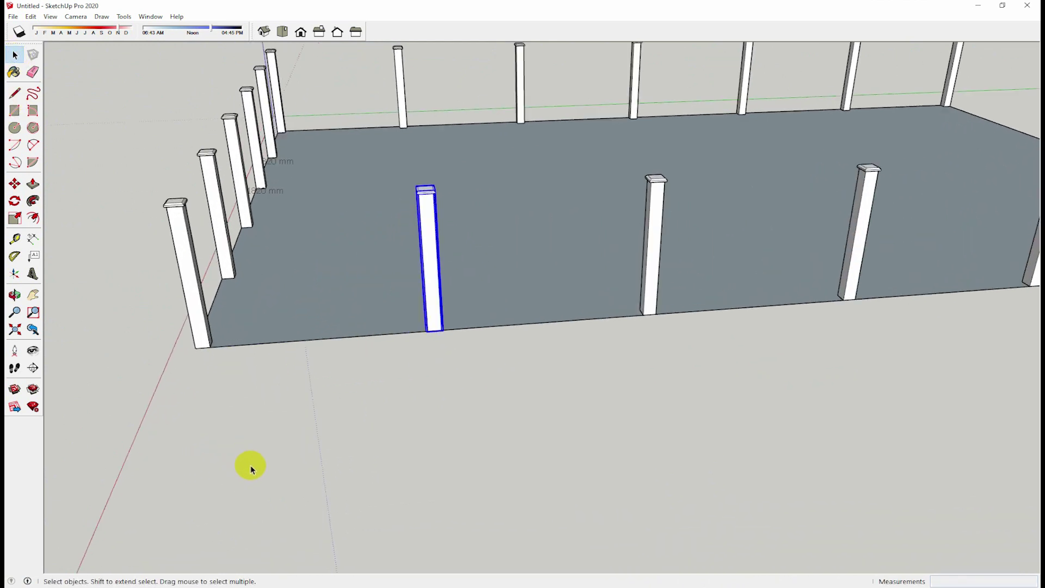
pyautogui.click(32, 238)
pyautogui.scroll(1, 220, 387)
pyautogui.click(208, 337)
pyautogui.click(493, 316)
pyautogui.click(485, 366)
pyautogui.scroll(-2, 500, 433)
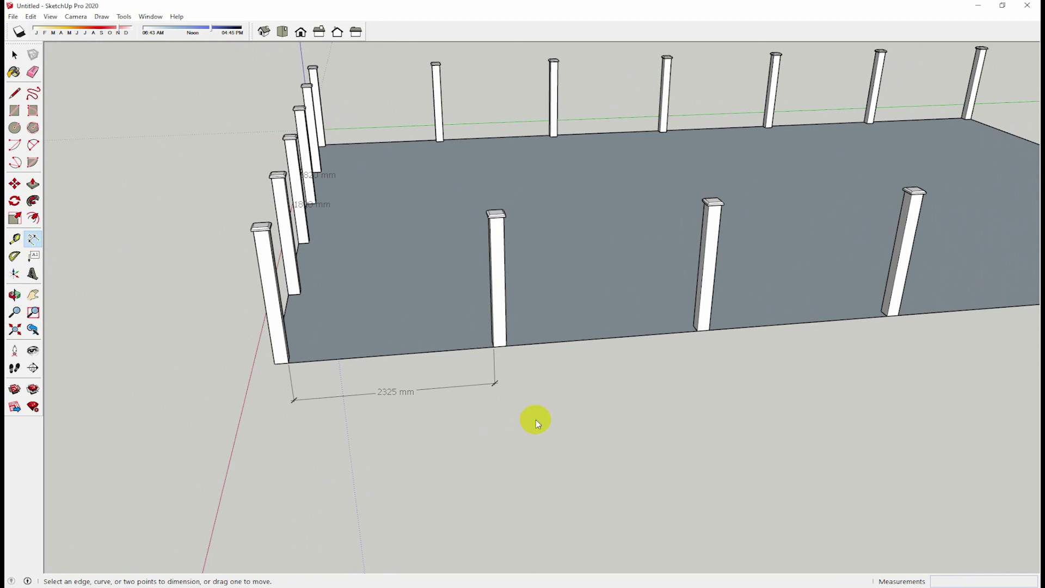
pyautogui.moveTo(535, 420); pyautogui.dragTo(385, 410, button='middle')
pyautogui.scroll(-2, 697, 380)
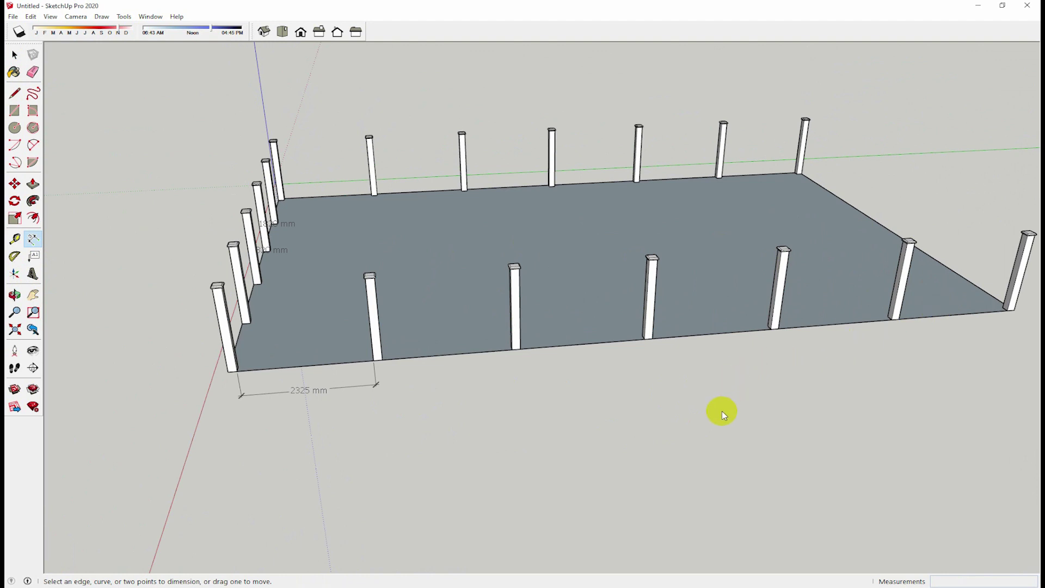
pyautogui.scroll(-1, 722, 407)
pyautogui.moveTo(730, 439); pyautogui.dragTo(359, 409, button='middle')
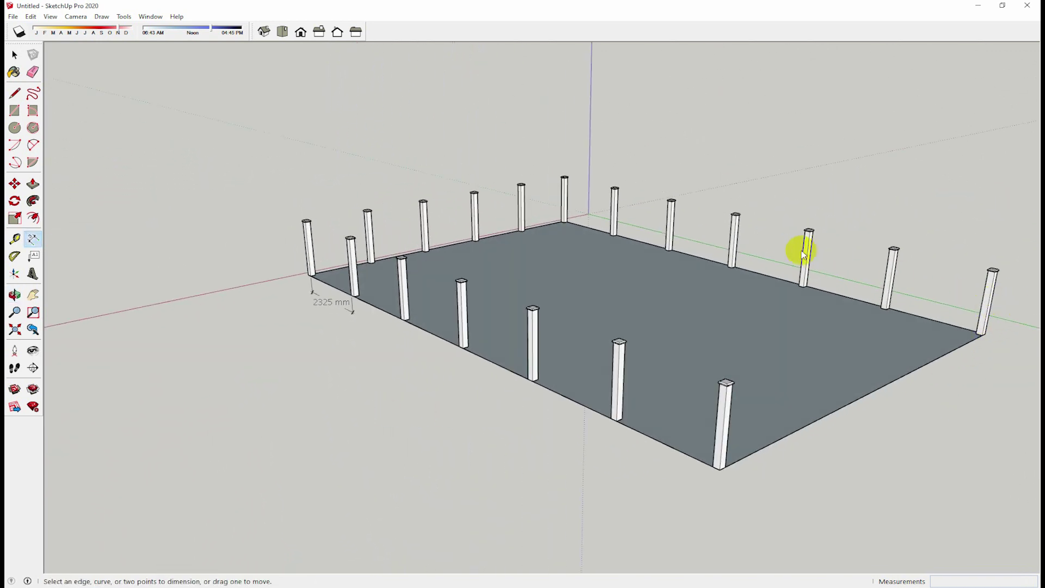
# - Delete the front and right corner posts at the slab's far end
pyautogui.click(15, 54)
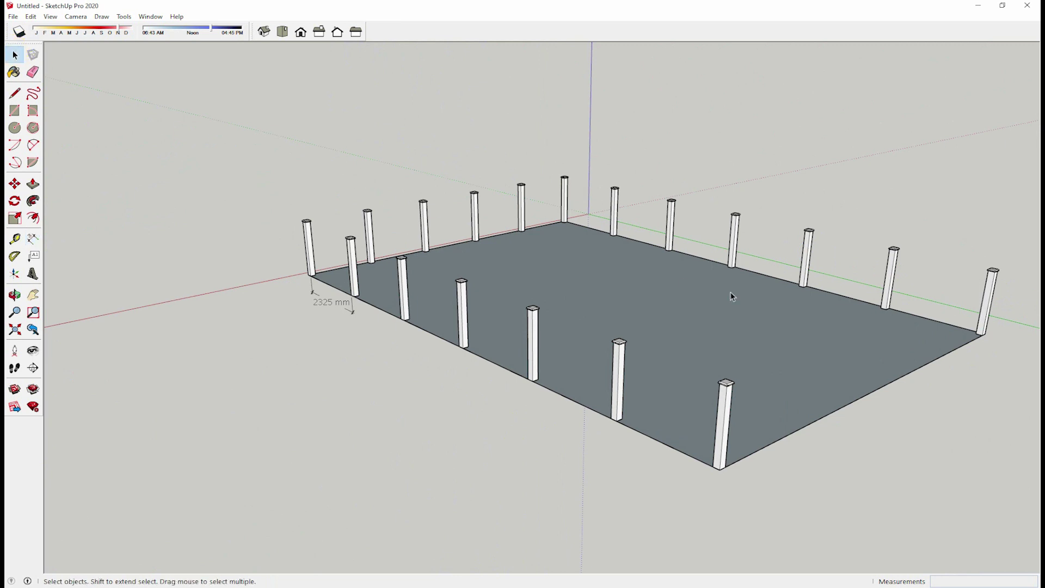
pyautogui.click(985, 320)
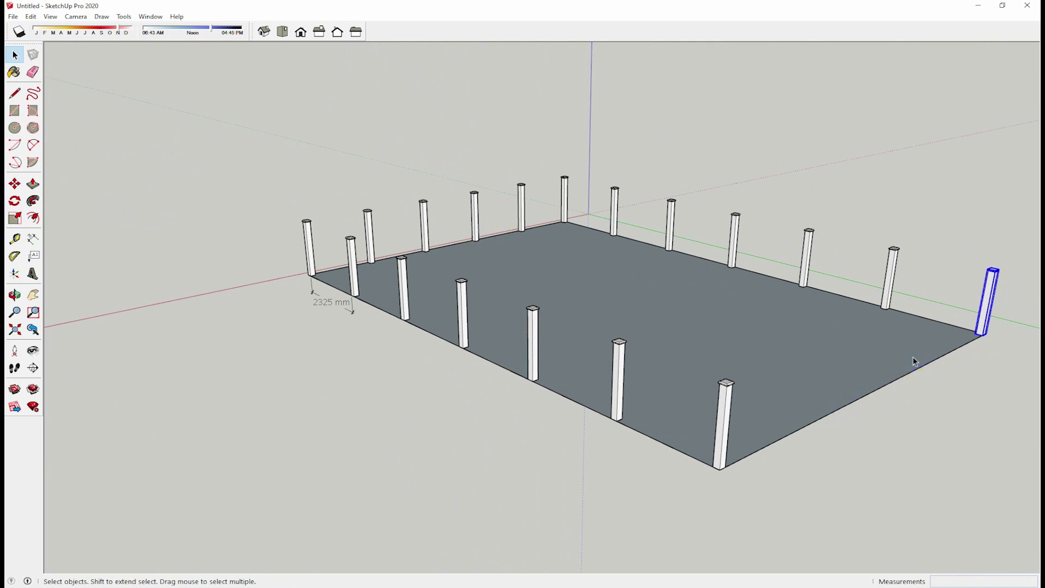
pyautogui.click(719, 442)
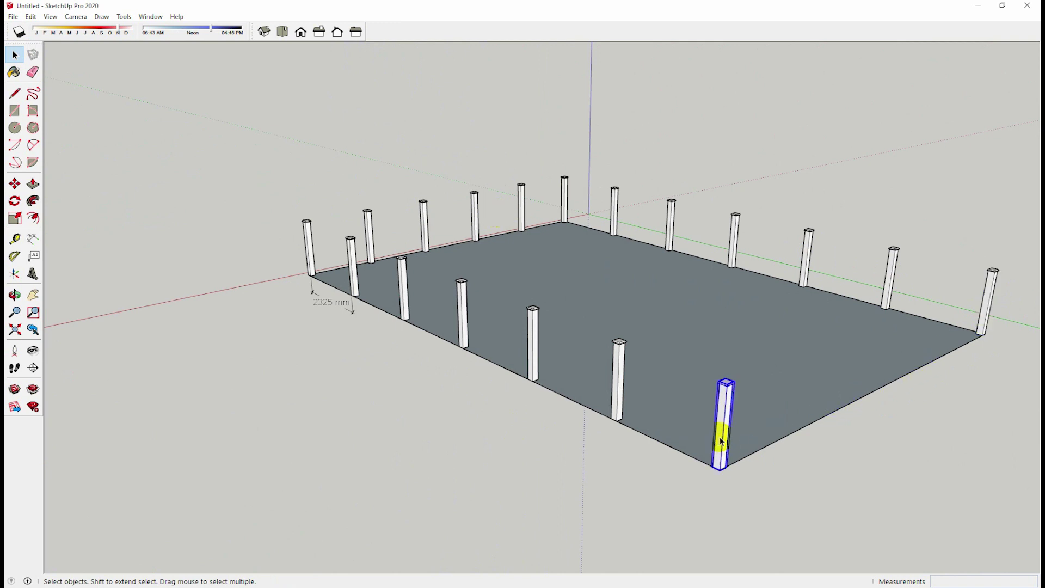
pyautogui.press('Delete')
pyautogui.click(958, 337)
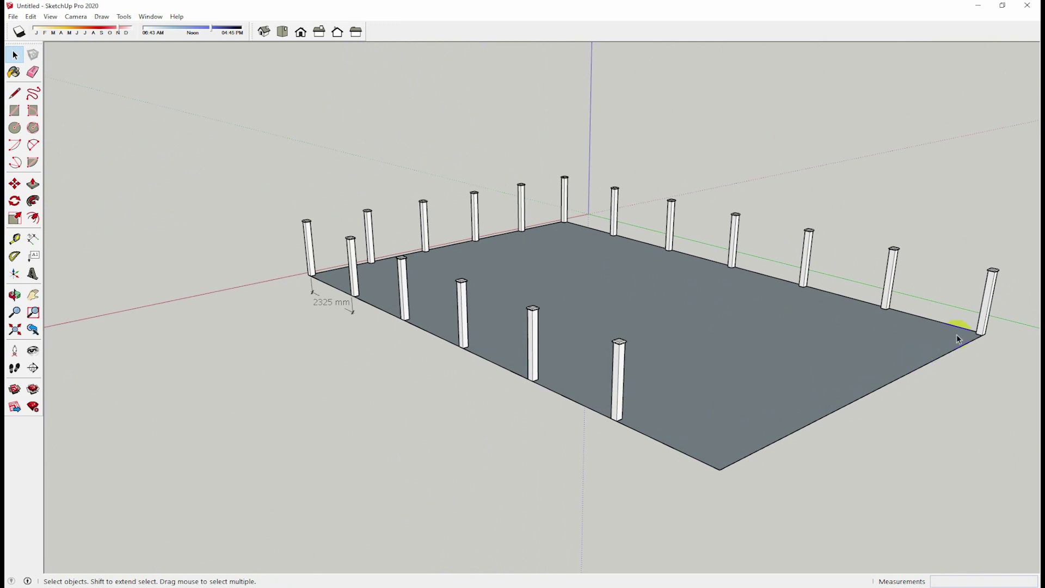
pyautogui.press('Delete')
# - Select the six posts running along the slab's left edge
pyautogui.click(308, 241)
pyautogui.keyDown('shift'); pyautogui.click(369, 233); pyautogui.keyUp('shift')
pyautogui.keyDown('shift'); pyautogui.click(424, 221); pyautogui.keyUp('shift')
pyautogui.keyDown('shift'); pyautogui.click(477, 213); pyautogui.keyUp('shift')
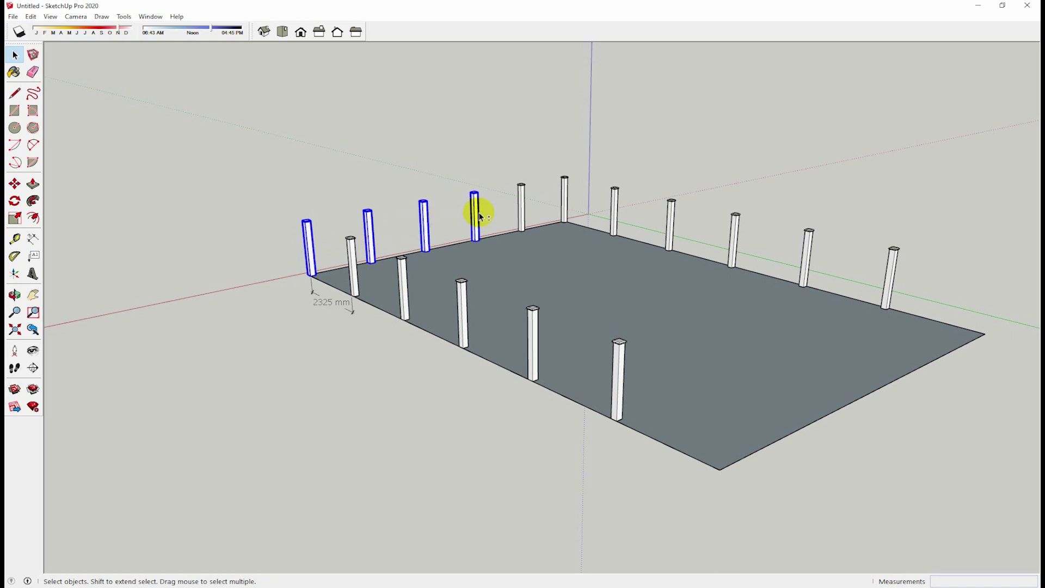
pyautogui.keyDown('shift'); pyautogui.click(522, 210); pyautogui.keyUp('shift')
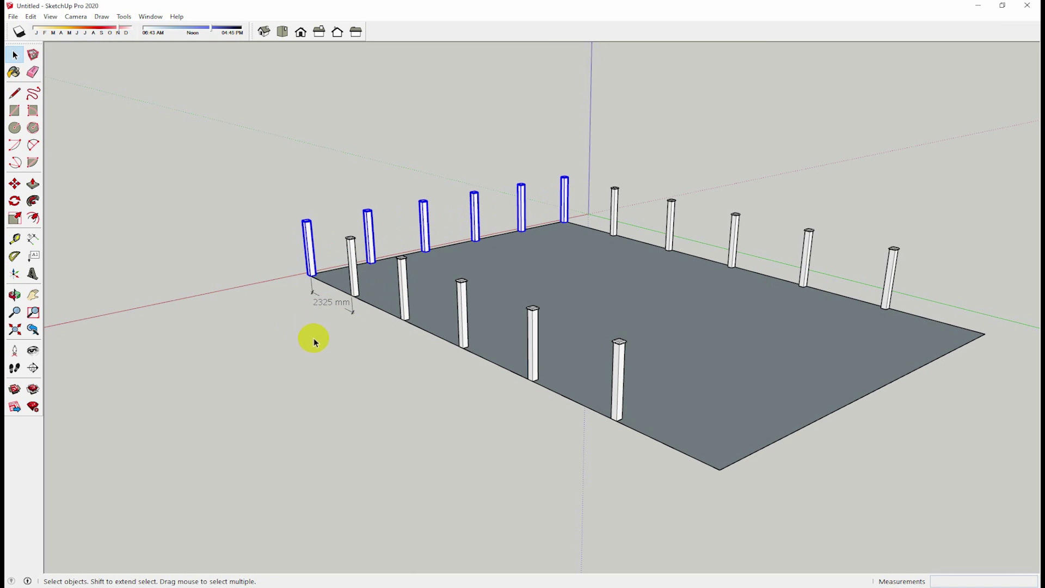
# - Copy the six left-edge posts with Move+Ctrl to the slab's far corner on the opposite edge
pyautogui.scroll(2, 314, 285)
pyautogui.moveTo(304, 296); pyautogui.dragTo(361, 350, button='middle')
pyautogui.scroll(2, 338, 337)
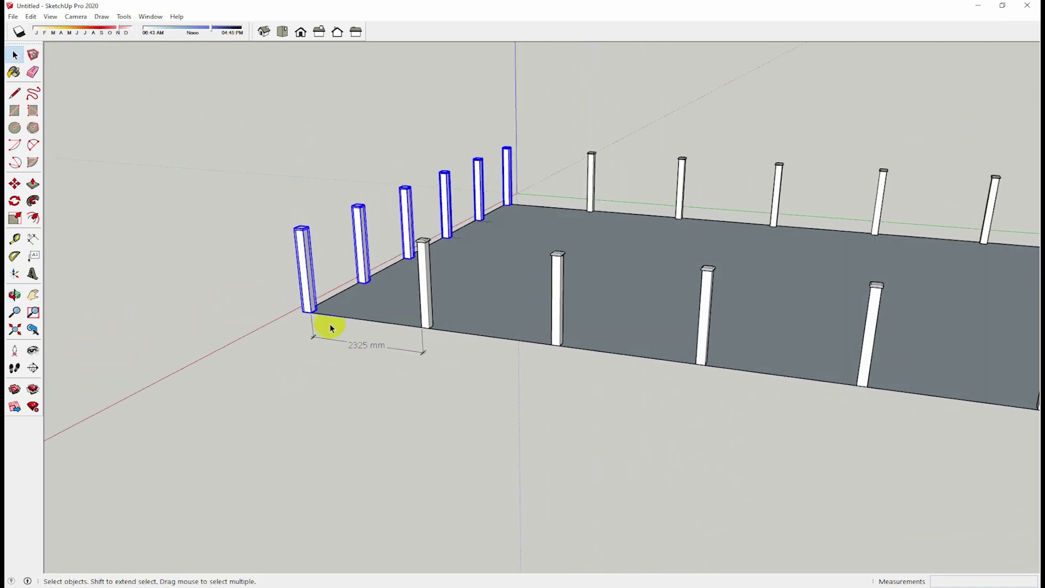
pyautogui.click(14, 184)
pyautogui.scroll(2, 310, 326)
pyautogui.scroll(2, 240, 310)
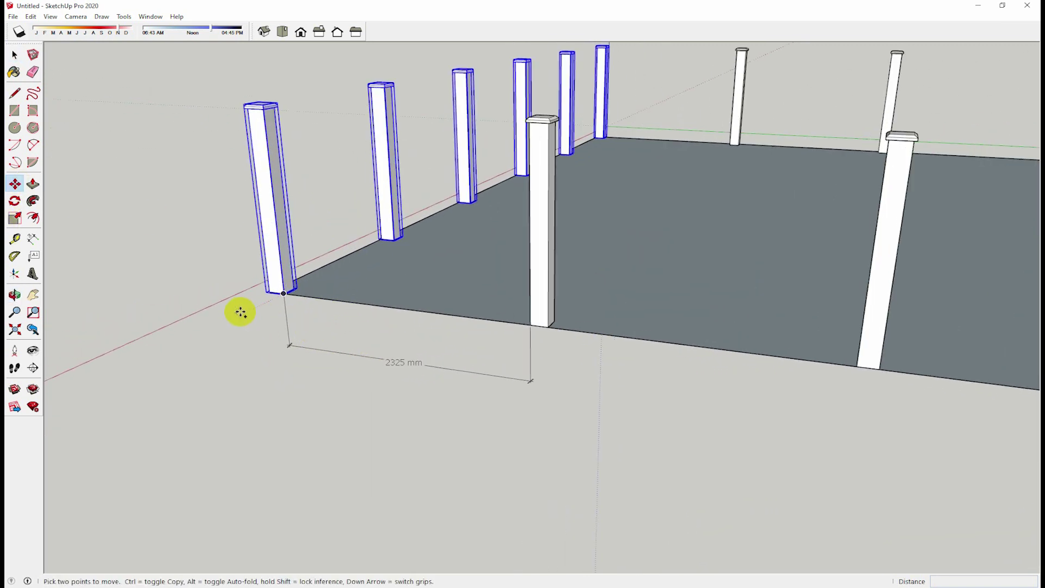
pyautogui.scroll(3, 276, 297)
pyautogui.scroll(2, 277, 298)
pyautogui.scroll(2, 304, 286)
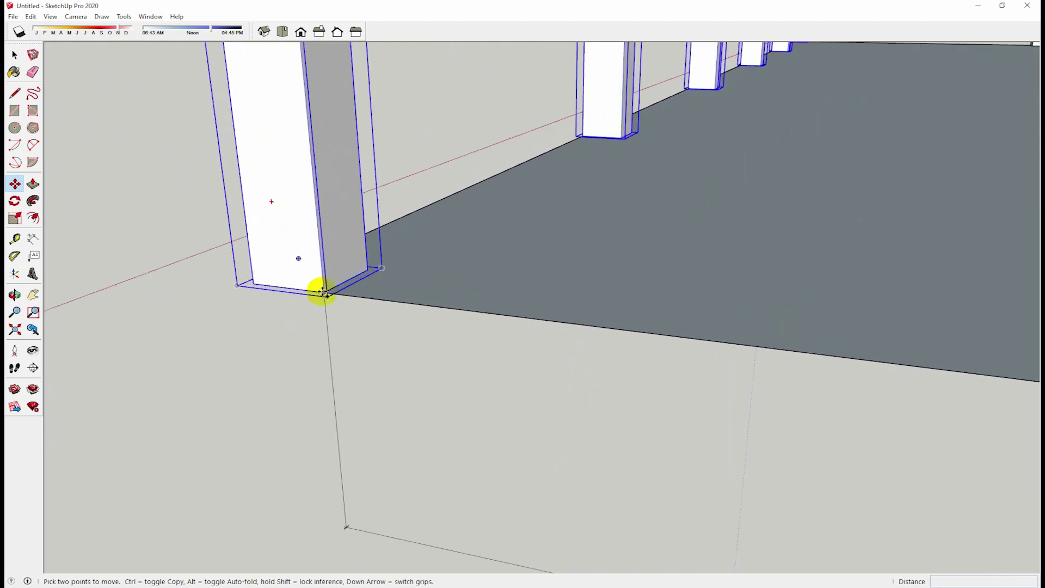
pyautogui.click(324, 293)
pyautogui.press('ctrl')
pyautogui.scroll(-2, 368, 296)
pyautogui.scroll(-2, 606, 319)
pyautogui.scroll(-1, 692, 327)
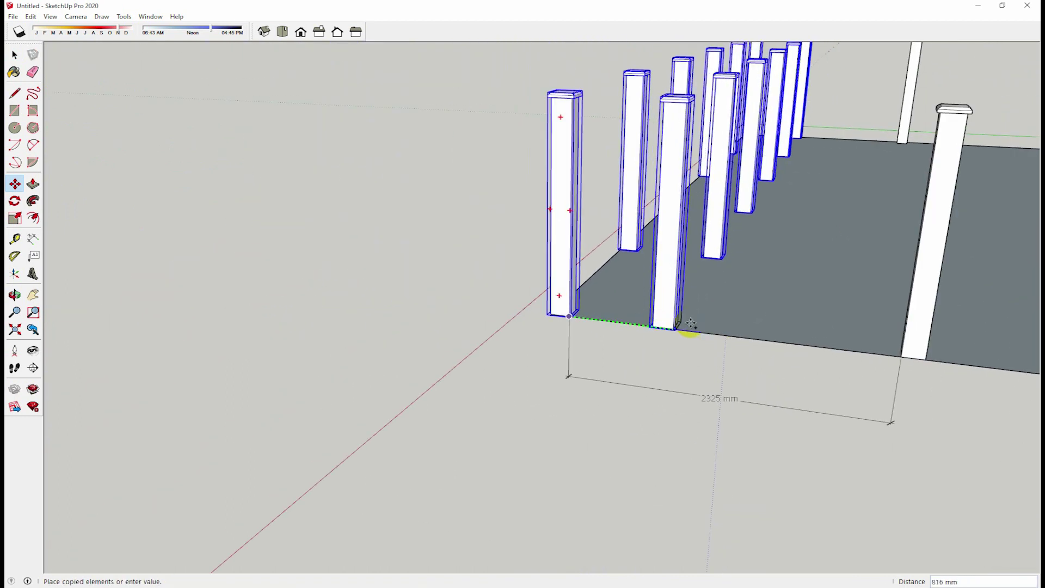
pyautogui.scroll(-2, 707, 338)
pyautogui.moveTo(975, 354)
pyautogui.mouseDown(button='middle')
pyautogui.moveTo(117, 268)
pyautogui.moveTo(624, 307)
pyautogui.mouseUp(button='middle')
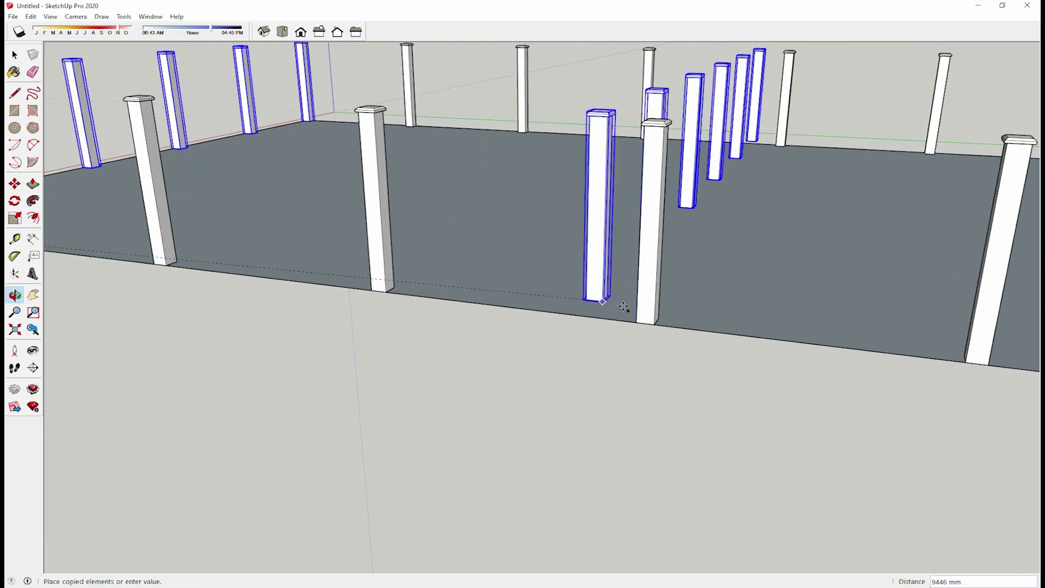
pyautogui.scroll(-3, 707, 321)
pyautogui.keyDown('shift'); pyautogui.moveTo(1034, 372); pyautogui.dragTo(753, 362, button='middle'); pyautogui.keyUp('shift')
pyautogui.scroll(2, 707, 365)
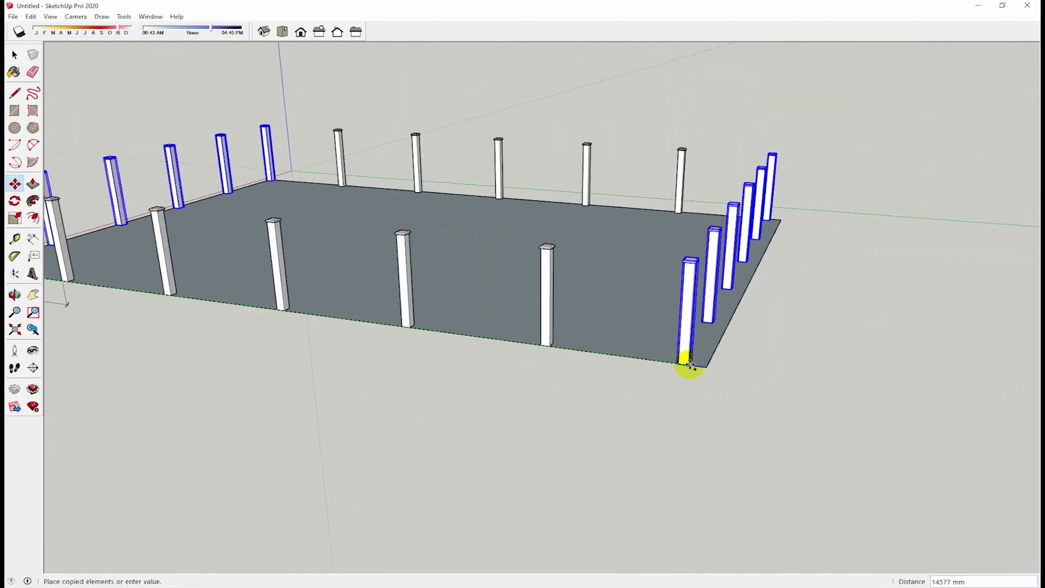
pyautogui.scroll(2, 691, 365)
pyautogui.scroll(2, 702, 364)
pyautogui.scroll(1, 713, 361)
pyautogui.scroll(1, 735, 360)
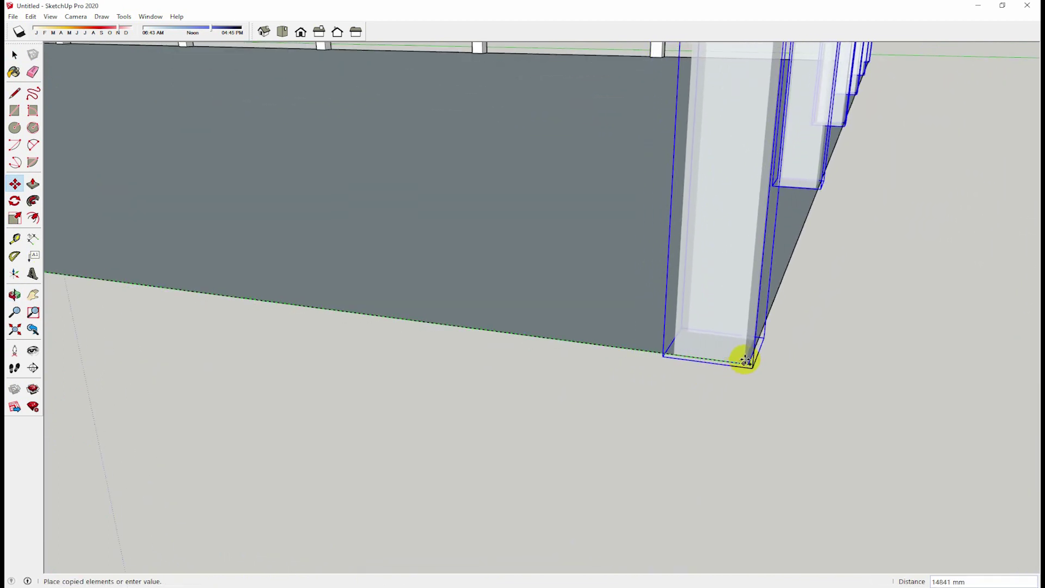
pyautogui.click(747, 362)
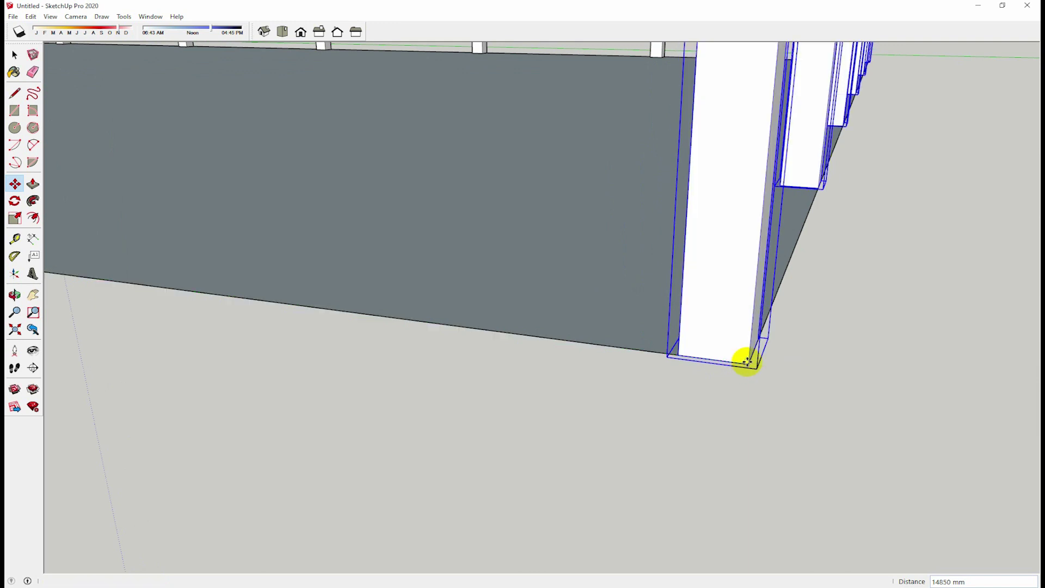
pyautogui.scroll(-1, 727, 389)
pyautogui.scroll(-2, 746, 394)
pyautogui.scroll(-3, 735, 408)
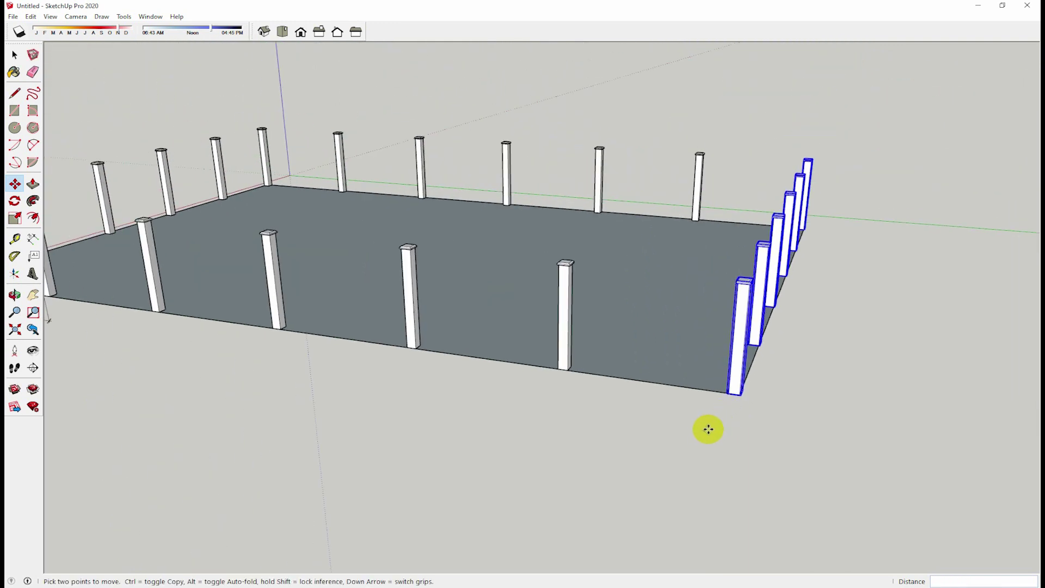
pyautogui.scroll(-2, 708, 429)
# - Clear the selection and orbit around the slab to check posts on every side
pyautogui.click(14, 54)
pyautogui.click(230, 452)
pyautogui.moveTo(151, 413); pyautogui.dragTo(800, 480, button='middle')
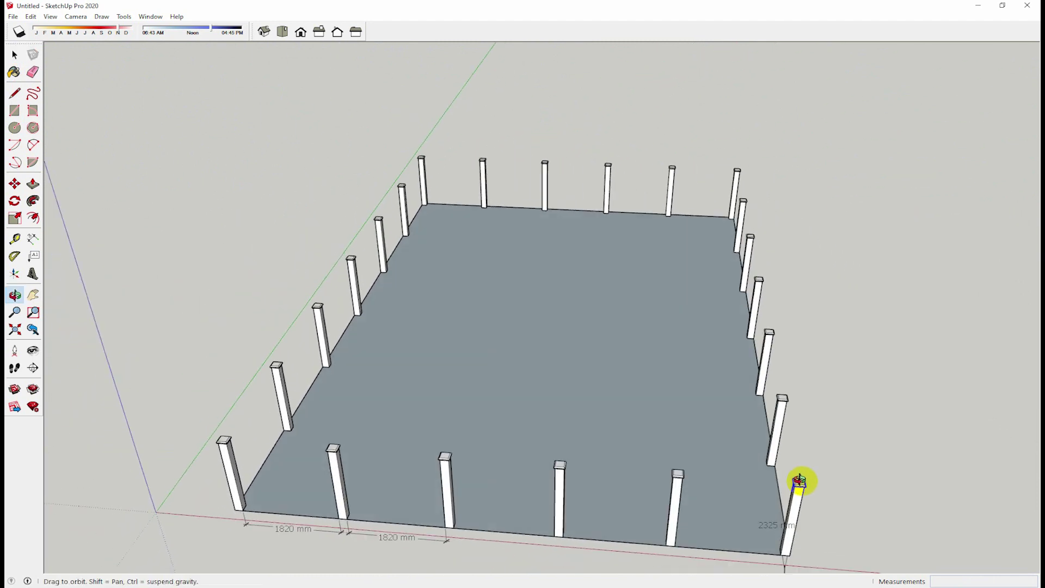
pyautogui.scroll(-2, 749, 432)
pyautogui.scroll(-2, 570, 537)
pyautogui.moveTo(569, 537)
pyautogui.mouseDown(button='middle')
pyautogui.moveTo(594, 501)
pyautogui.moveTo(648, 479)
pyautogui.moveTo(593, 500)
pyautogui.moveTo(484, 479)
pyautogui.moveTo(408, 498)
pyautogui.mouseUp(button='middle')
pyautogui.scroll(2, 596, 504)
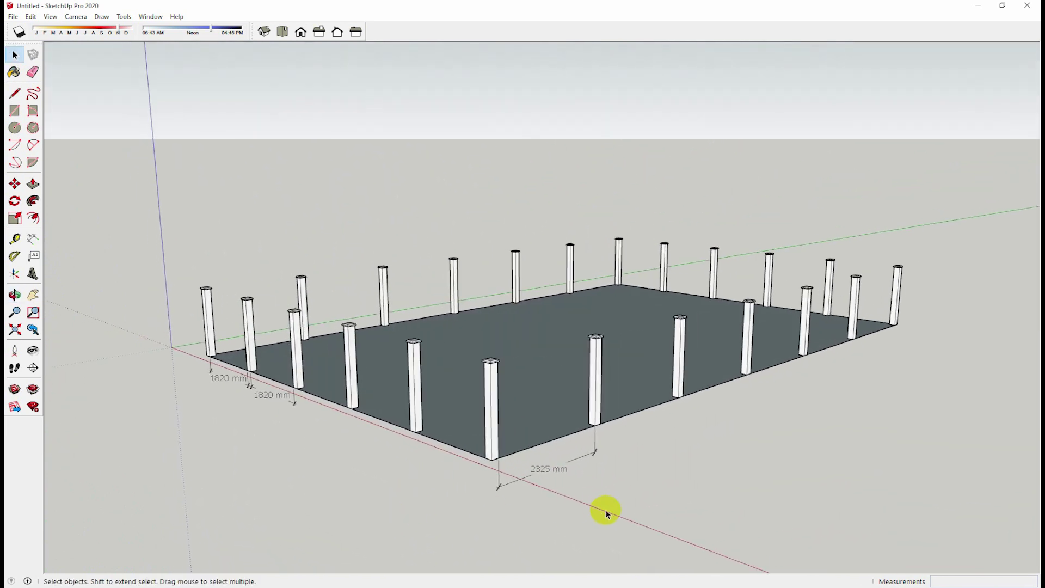
pyautogui.scroll(1, 585, 507)
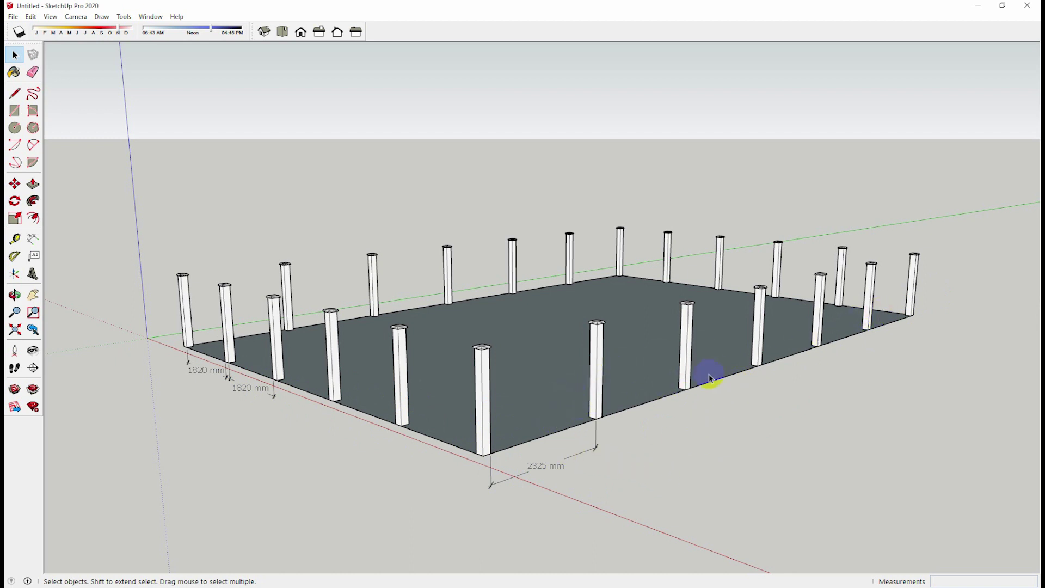
pyautogui.scroll(2, 531, 475)
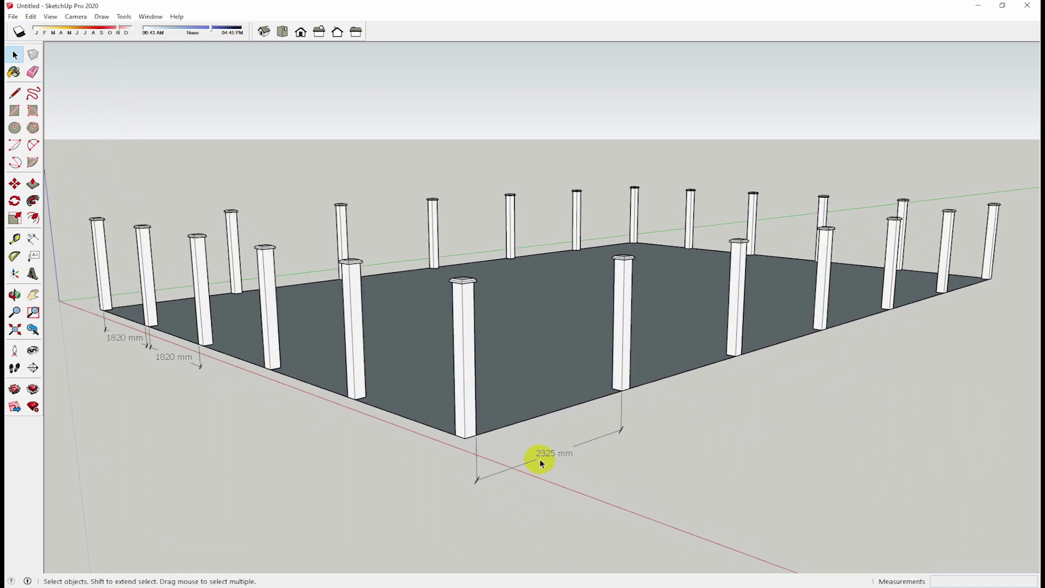
pyautogui.scroll(-1, 541, 462)
pyautogui.scroll(-1, 544, 471)
pyautogui.scroll(-1, 550, 480)
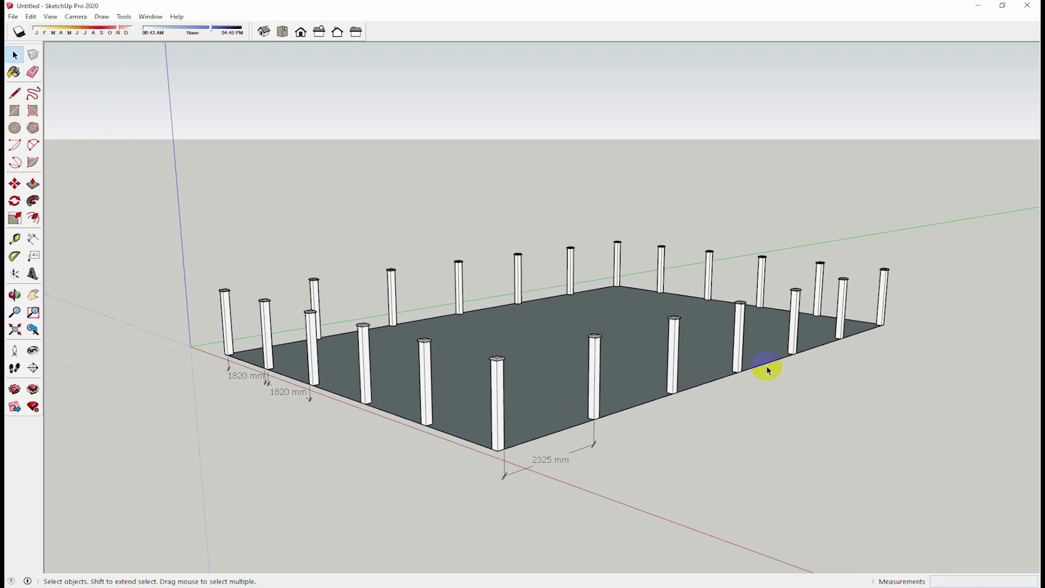
pyautogui.moveTo(710, 442)
pyautogui.mouseDown(button='middle')
pyautogui.moveTo(710, 458)
pyautogui.moveTo(783, 450)
pyautogui.mouseUp(button='middle')
pyautogui.moveTo(548, 508)
pyautogui.mouseDown(button='middle')
pyautogui.moveTo(626, 480)
pyautogui.moveTo(742, 474)
pyautogui.moveTo(651, 464)
pyautogui.moveTo(572, 473)
pyautogui.mouseUp(button='middle')
pyautogui.scroll(3, 718, 466)
pyautogui.scroll(-2, 468, 452)
pyautogui.moveTo(466, 450)
pyautogui.mouseDown(button='middle')
pyautogui.moveTo(581, 443)
pyautogui.moveTo(550, 466)
pyautogui.mouseUp(button='middle')
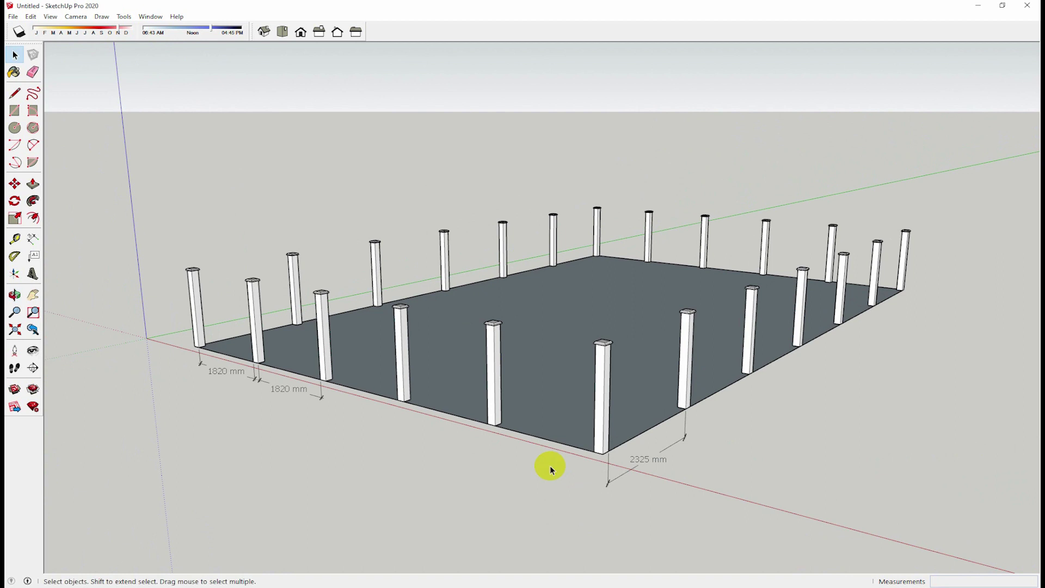